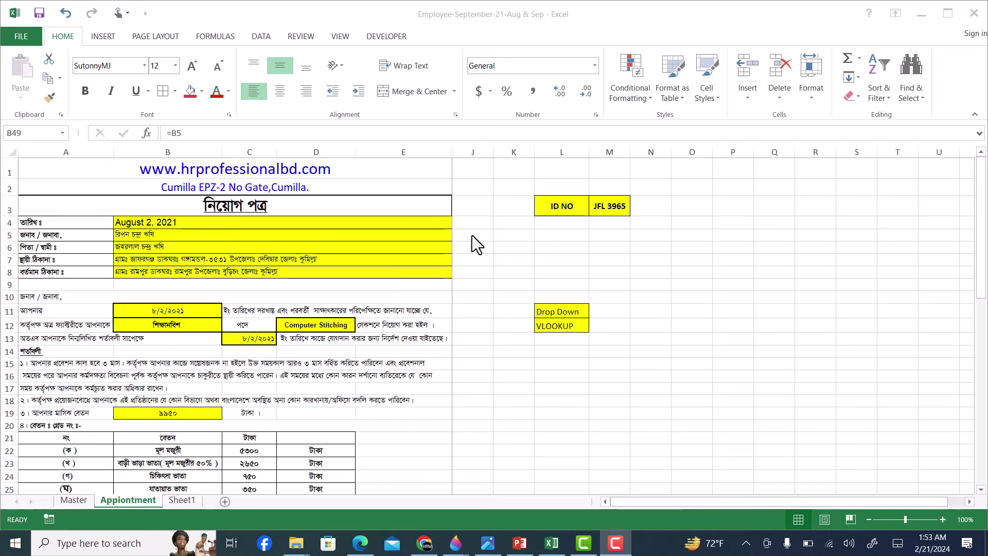
Try IDs JFL 3969, 3970 and 3972 in M3's drop-down, finishing on JFL 3964
click(619, 203)
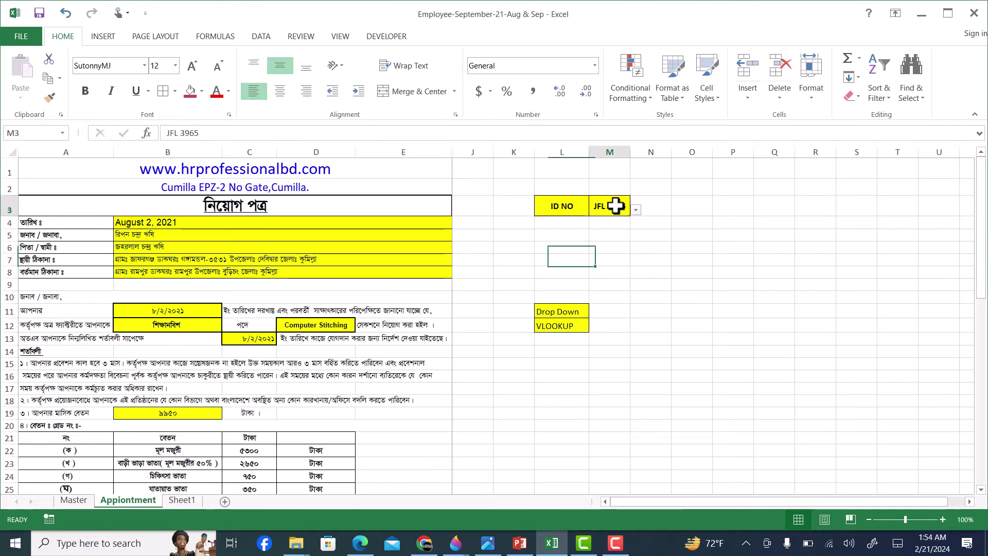
click(635, 210)
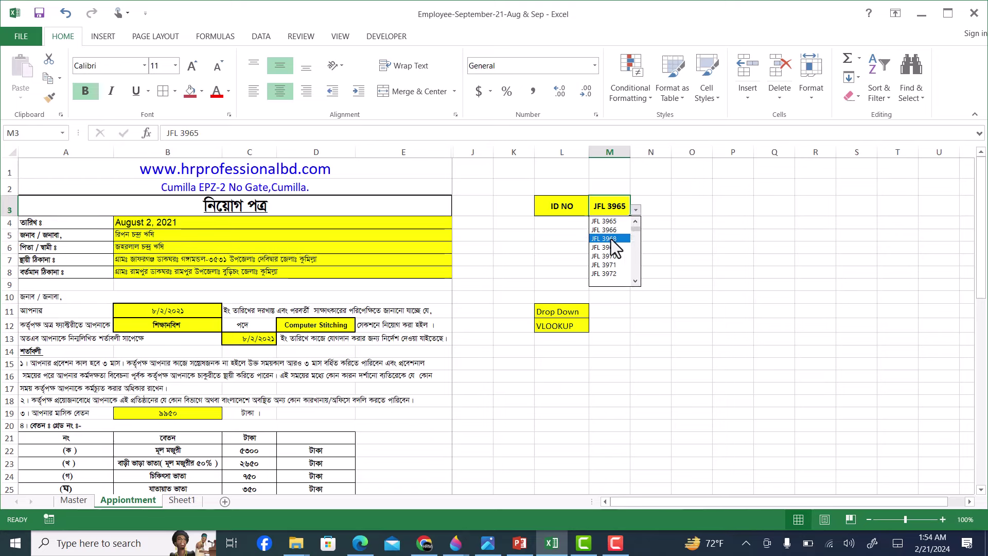
click(610, 238)
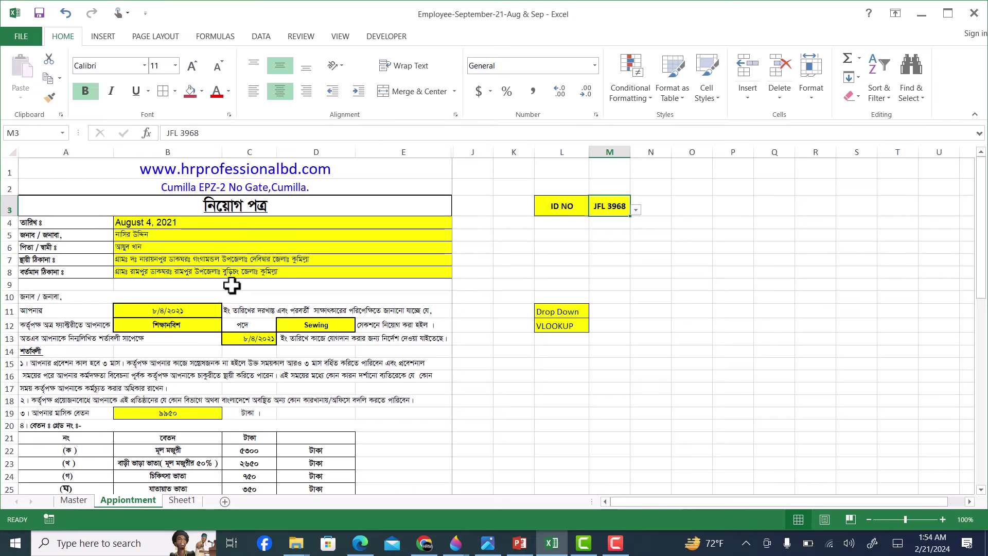
click(635, 210)
click(620, 231)
click(635, 210)
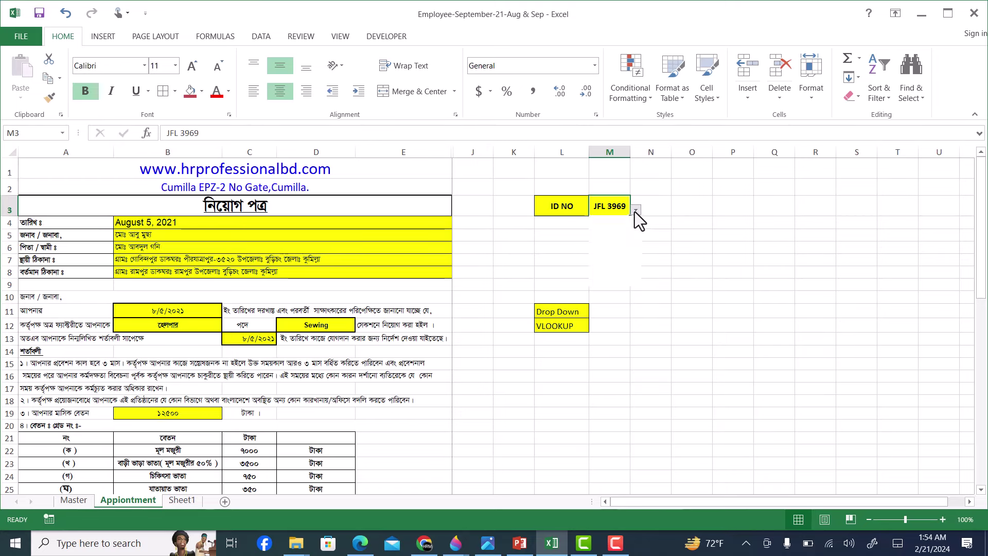
click(620, 228)
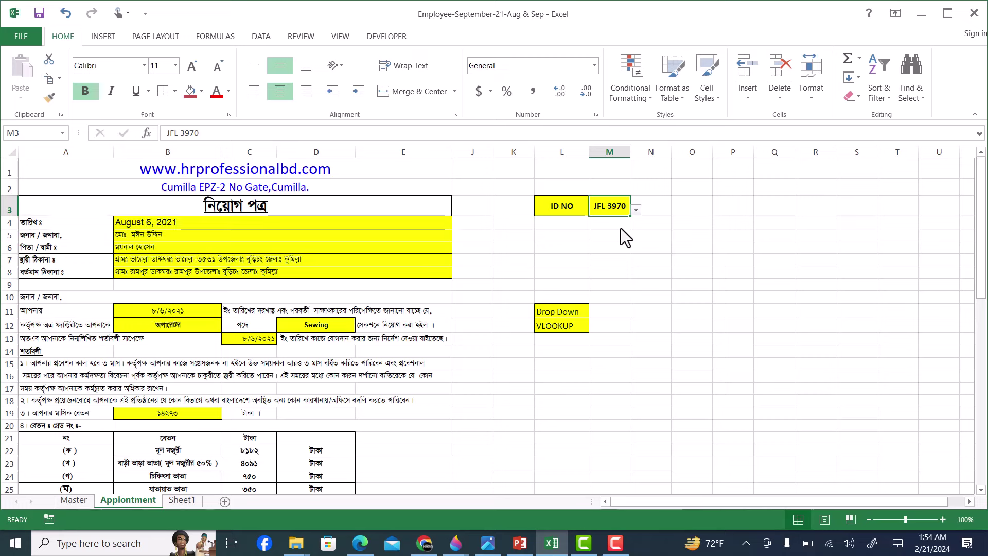
click(636, 211)
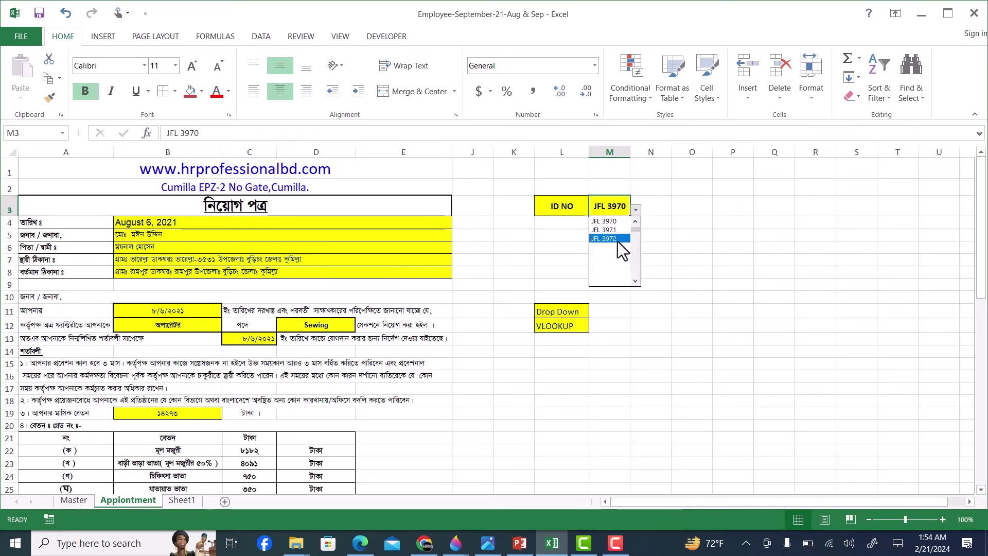
click(617, 239)
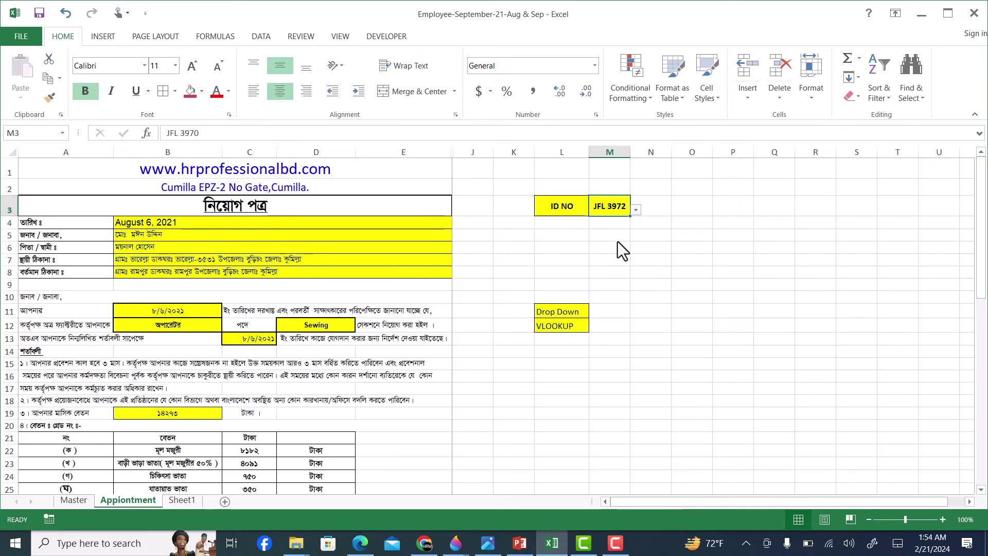
click(636, 211)
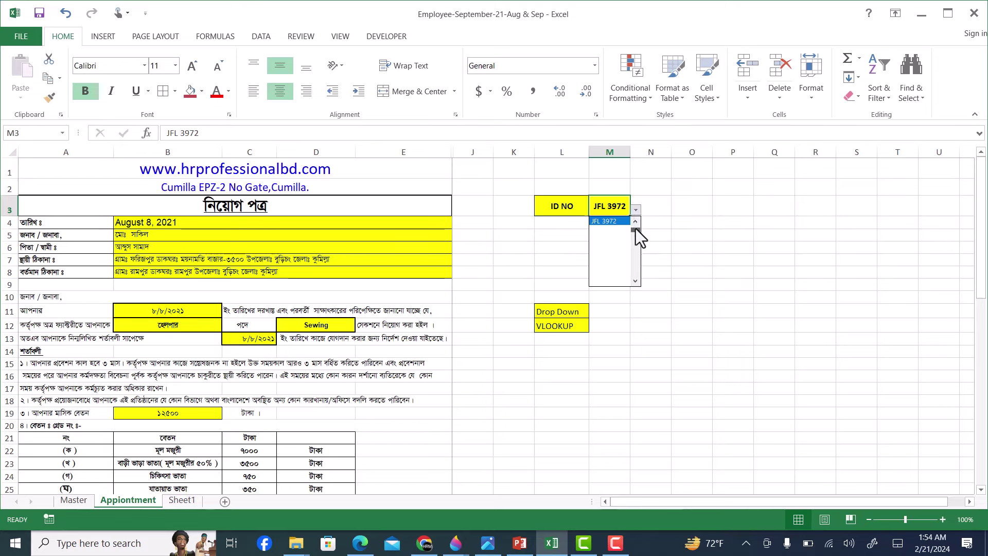
scroll(635, 229, up, 3)
click(622, 218)
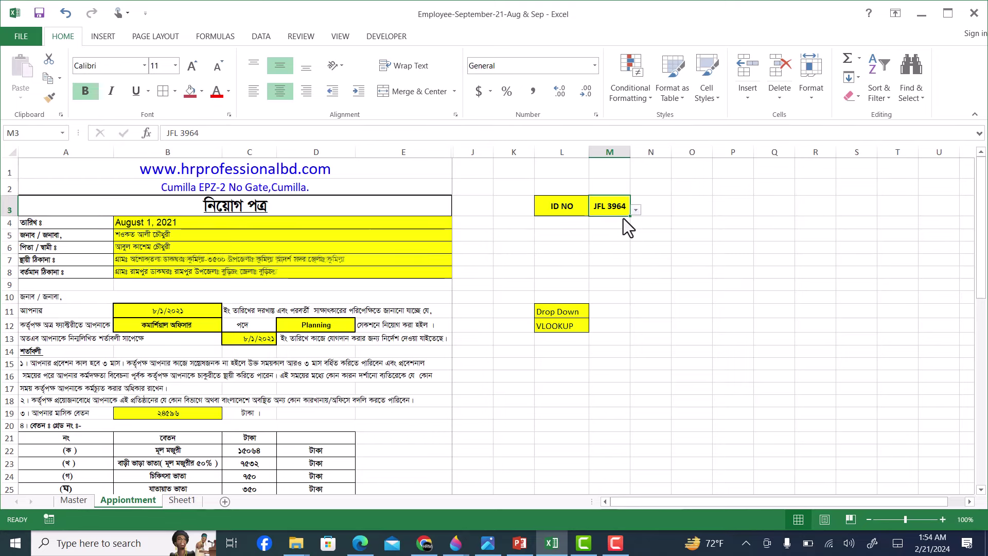
Glance at Master, pick JFL 3972 in the letter's ID drop-down and print-preview the letter
click(79, 502)
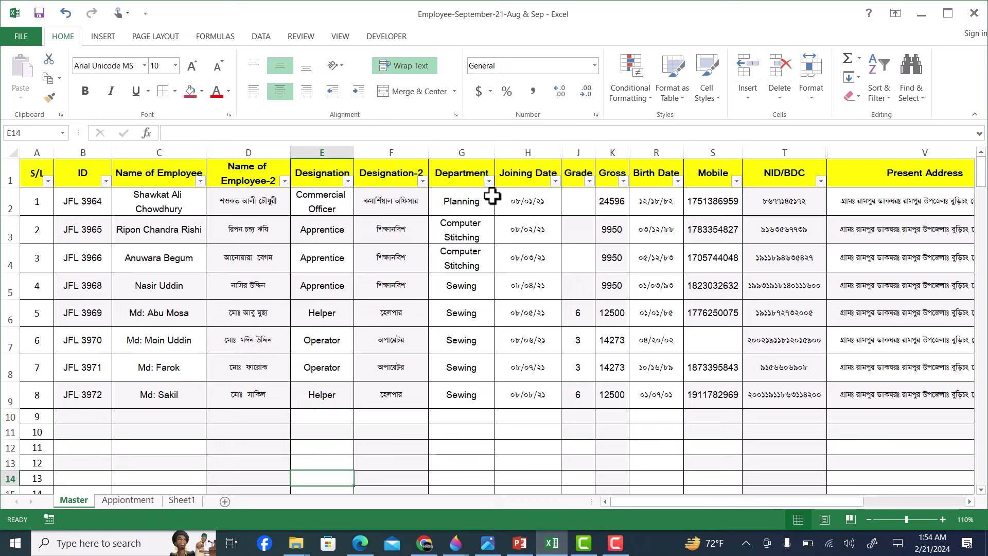
click(128, 500)
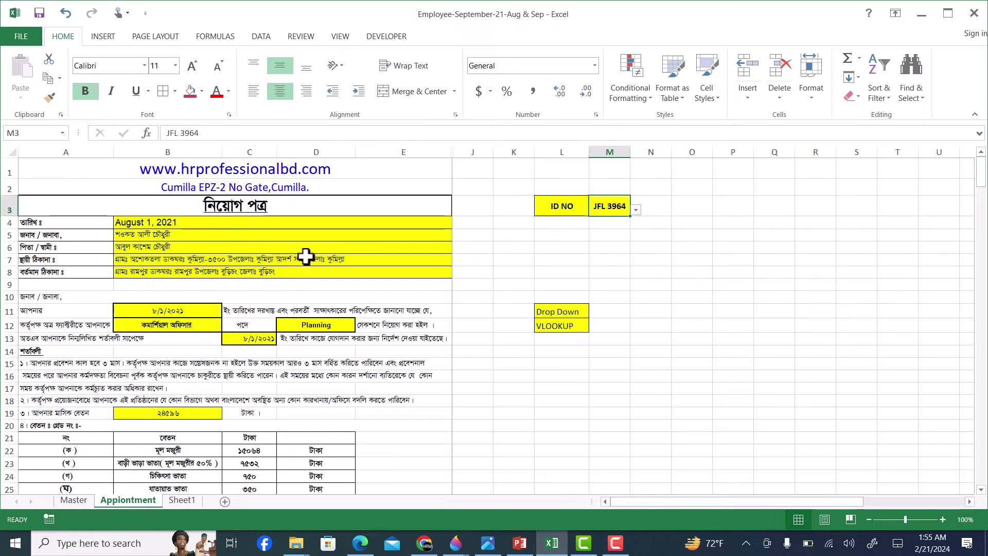
click(640, 213)
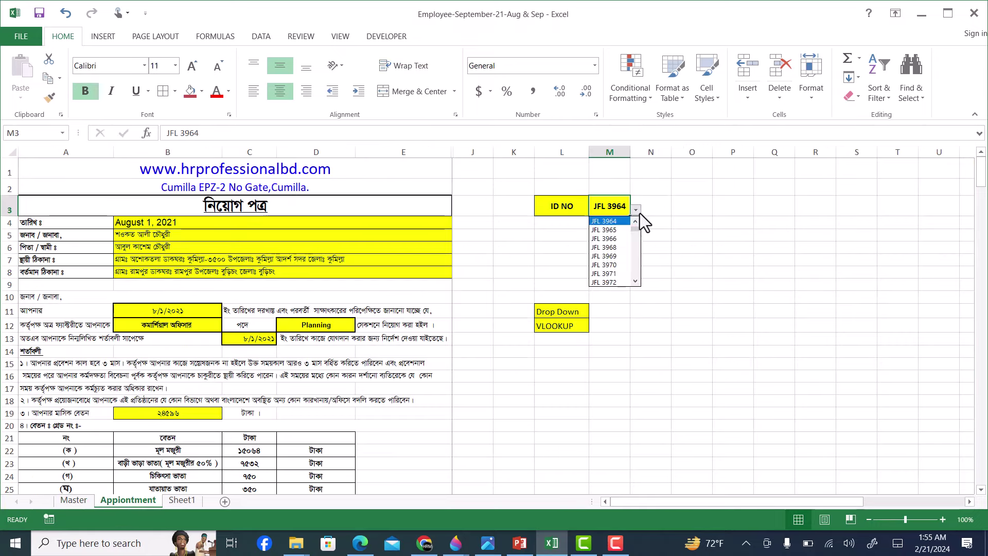
click(610, 282)
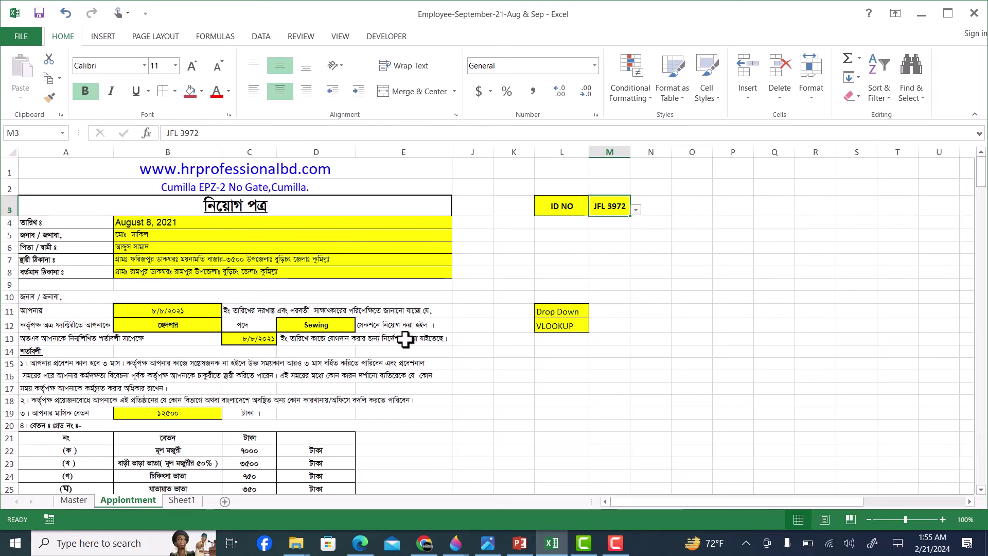
key(ctrl+p)
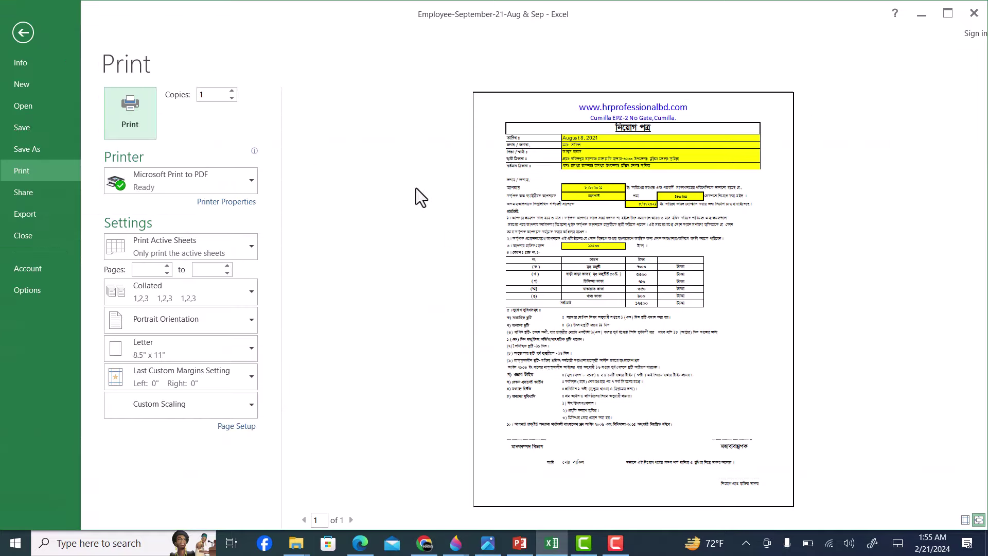
click(16, 40)
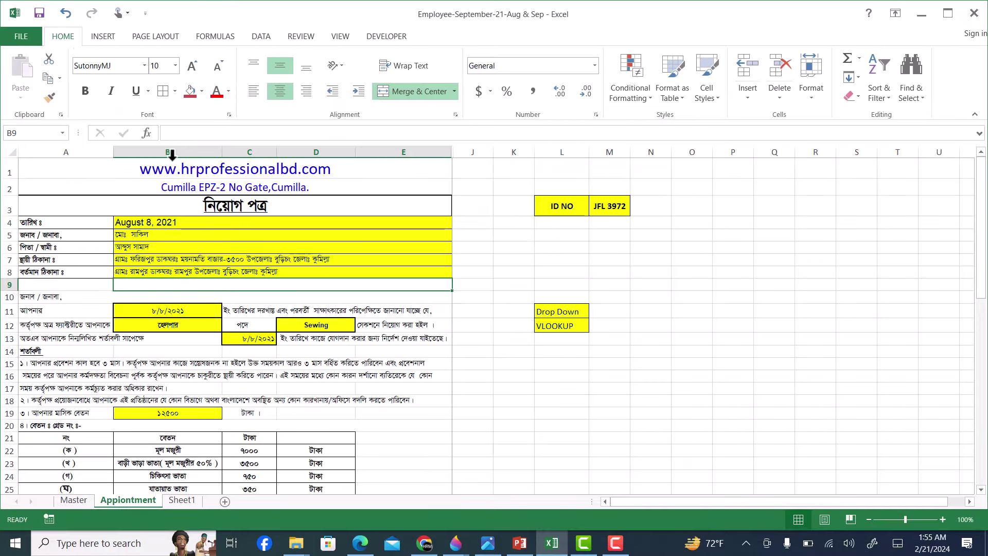
Review Master's column headers from ID to Joining Date, scroll across, then return to the letter
click(482, 352)
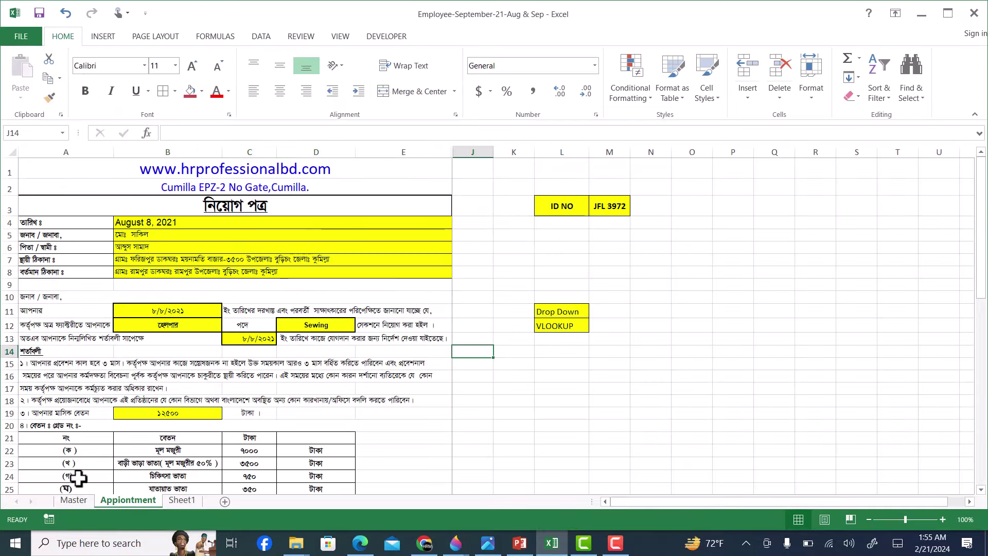
click(74, 501)
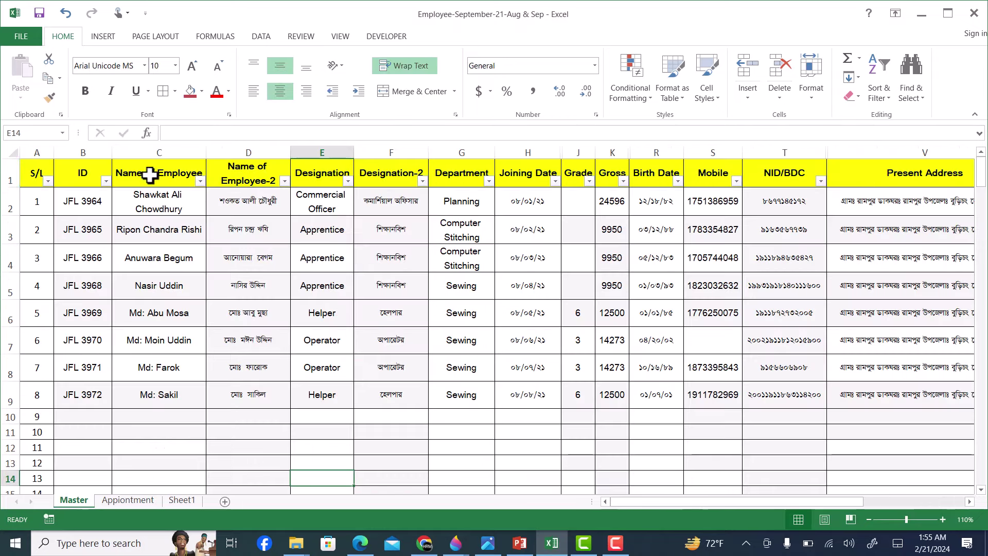
click(8, 173)
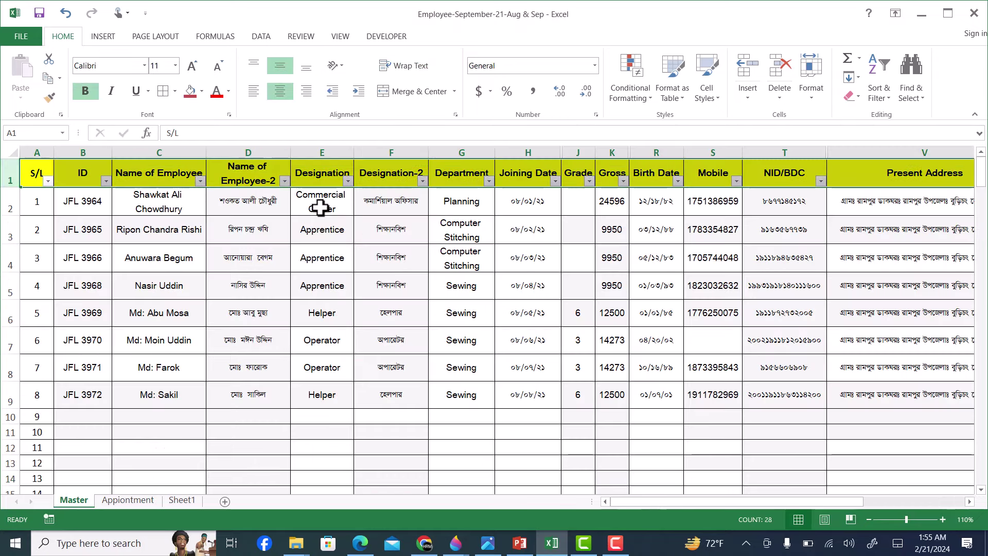
click(78, 172)
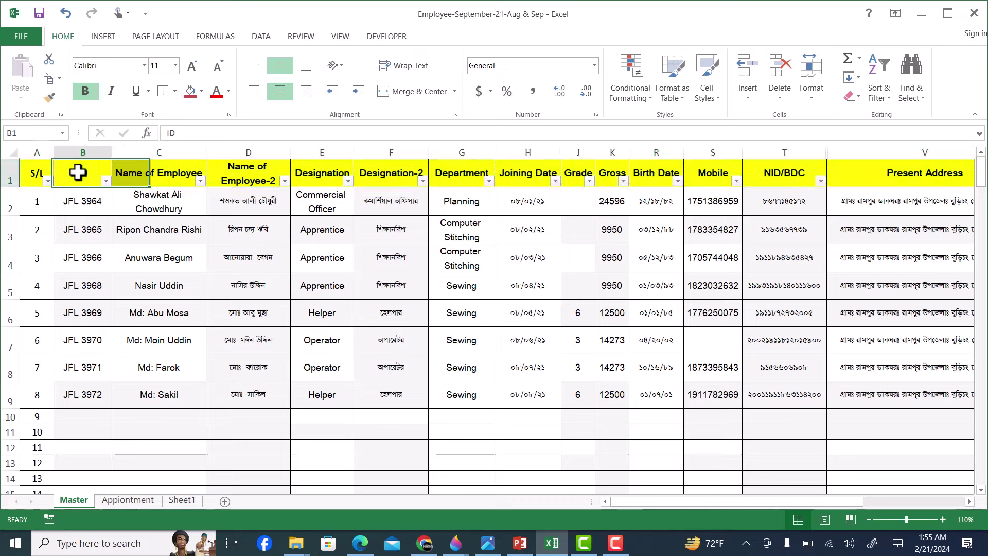
click(172, 172)
click(253, 162)
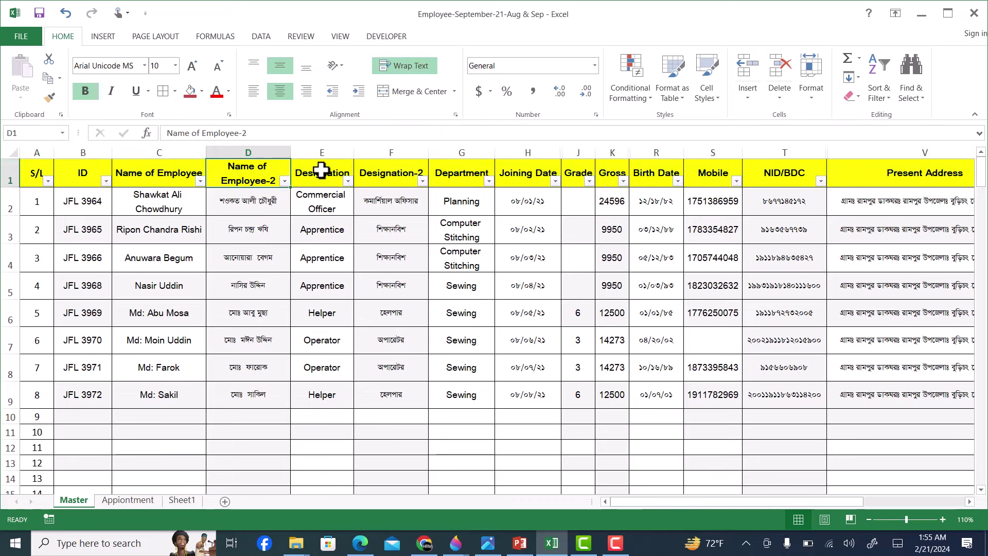
click(322, 168)
click(389, 177)
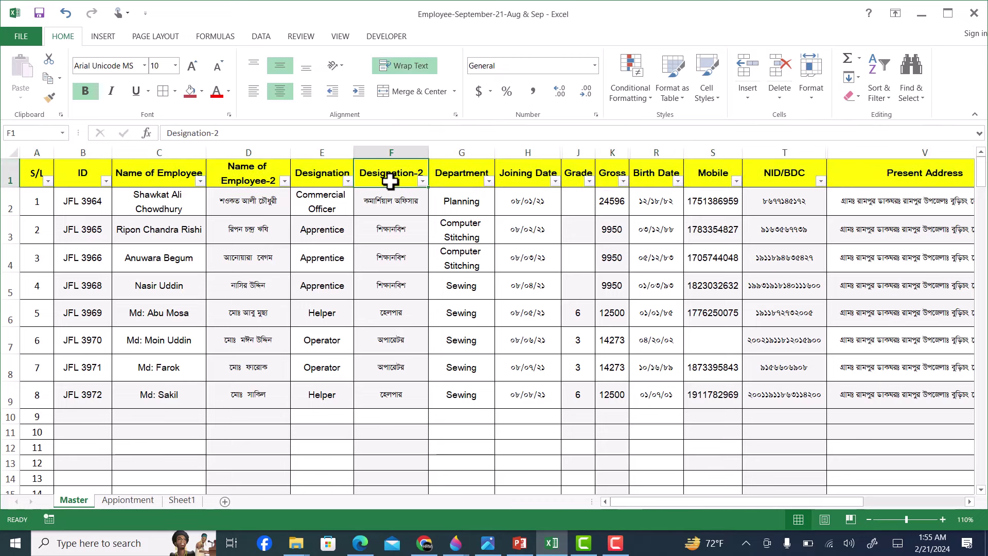
click(475, 178)
click(535, 178)
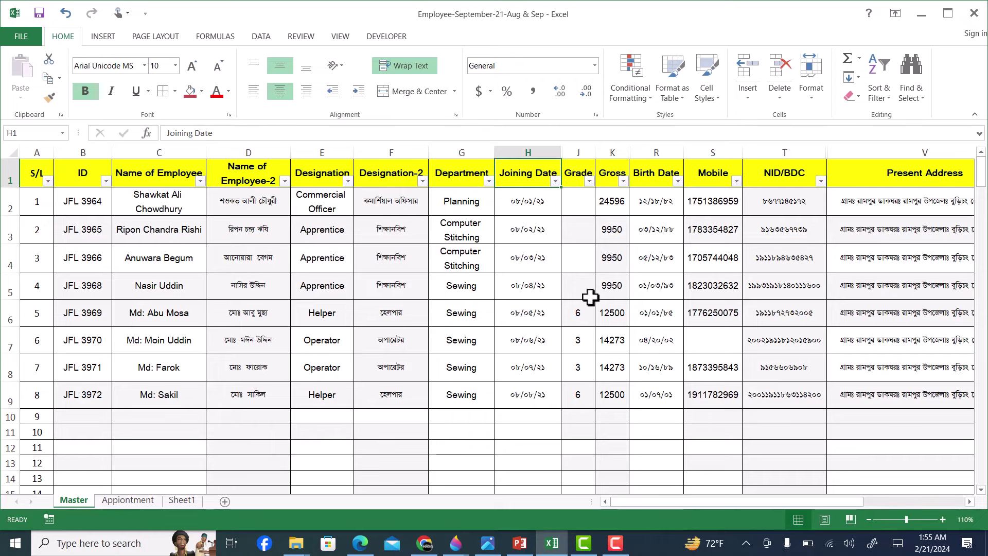
drag(630, 502, 749, 491)
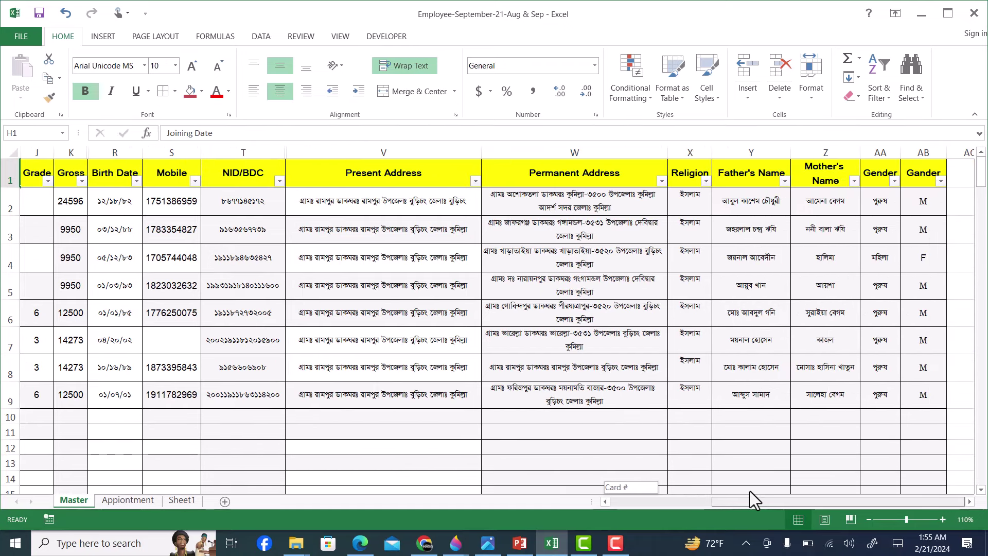
mouse_move(749, 490)
mouse_down()
mouse_move(721, 442)
mouse_move(785, 446)
mouse_move(789, 455)
mouse_move(585, 456)
mouse_up()
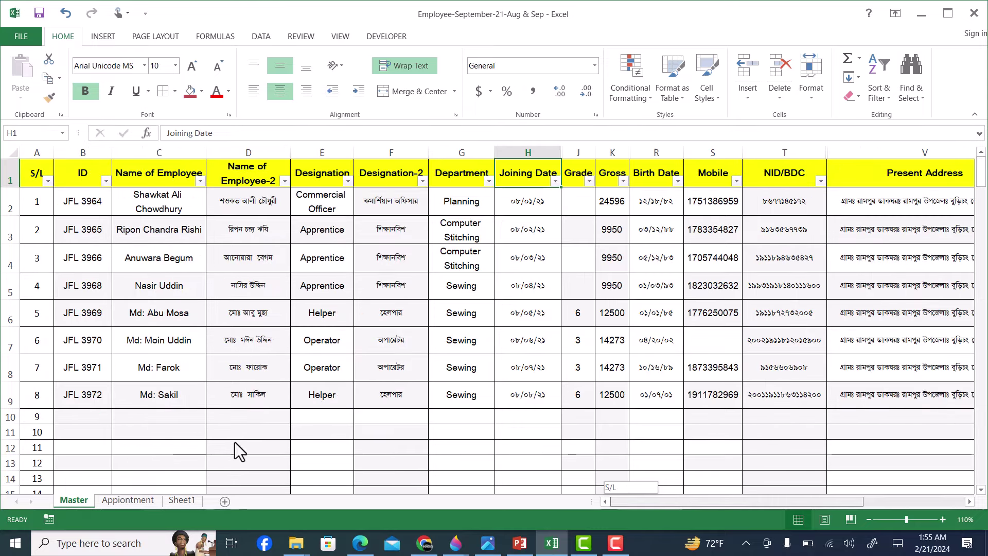
click(112, 499)
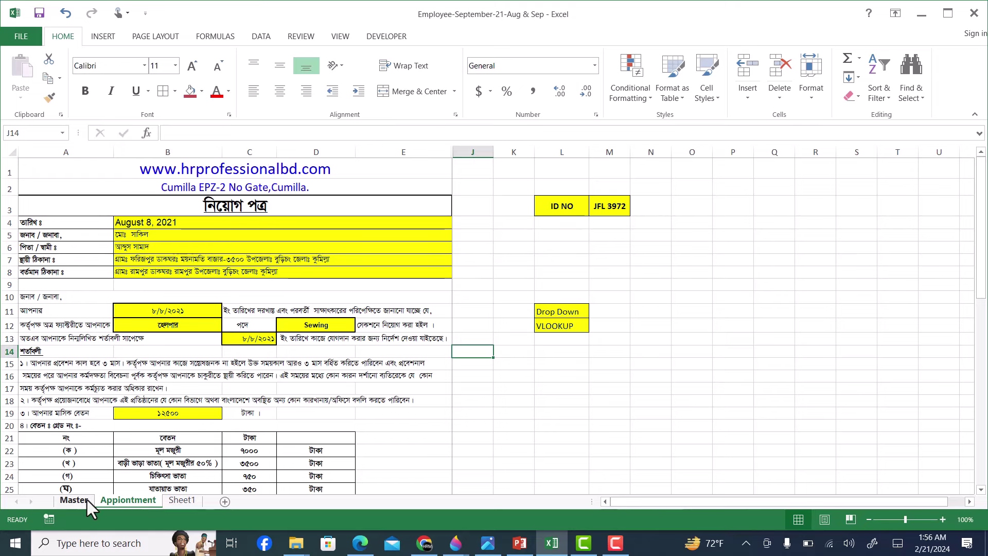
Enter ID JFL 2000 in Master B10 and the employee's English name in C10
click(65, 500)
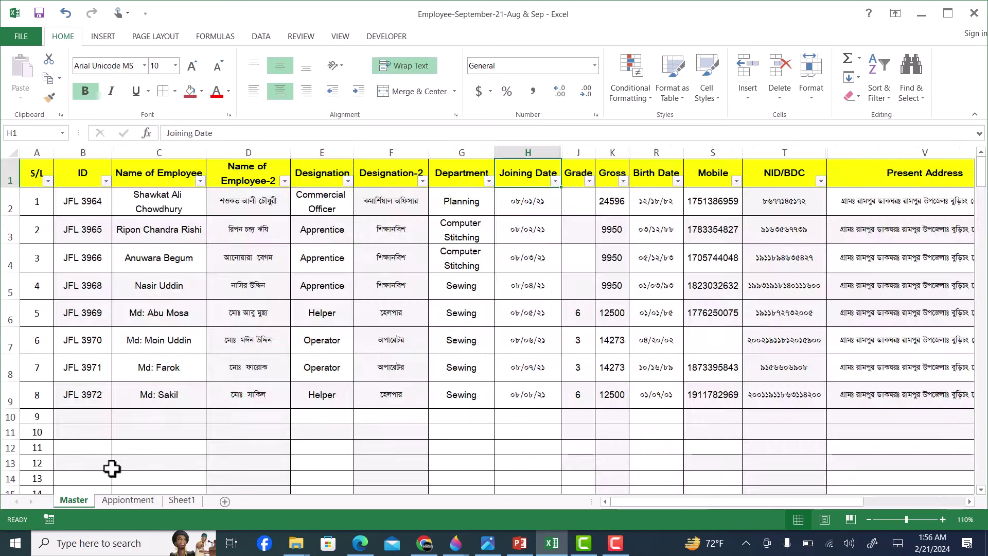
click(103, 416)
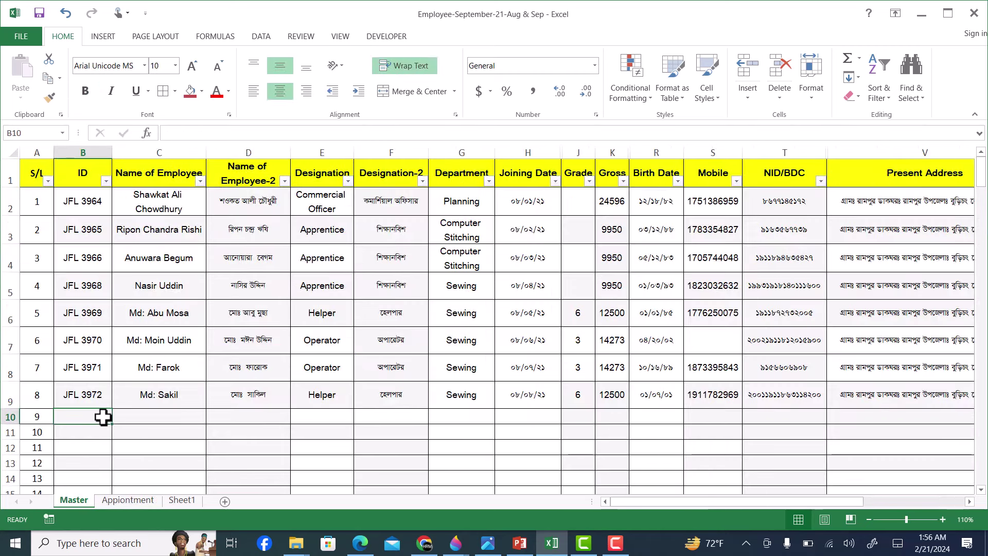
text(JF)
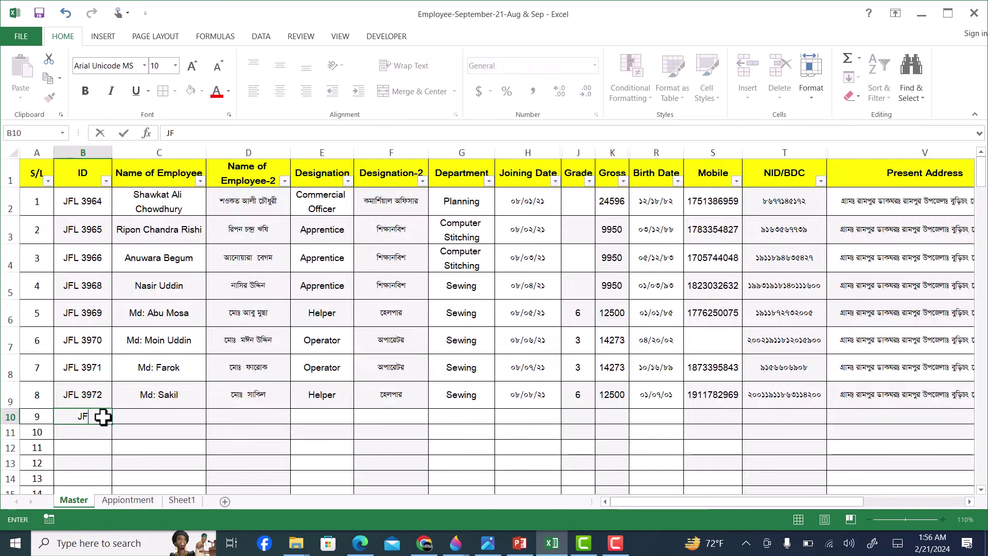
text(L)
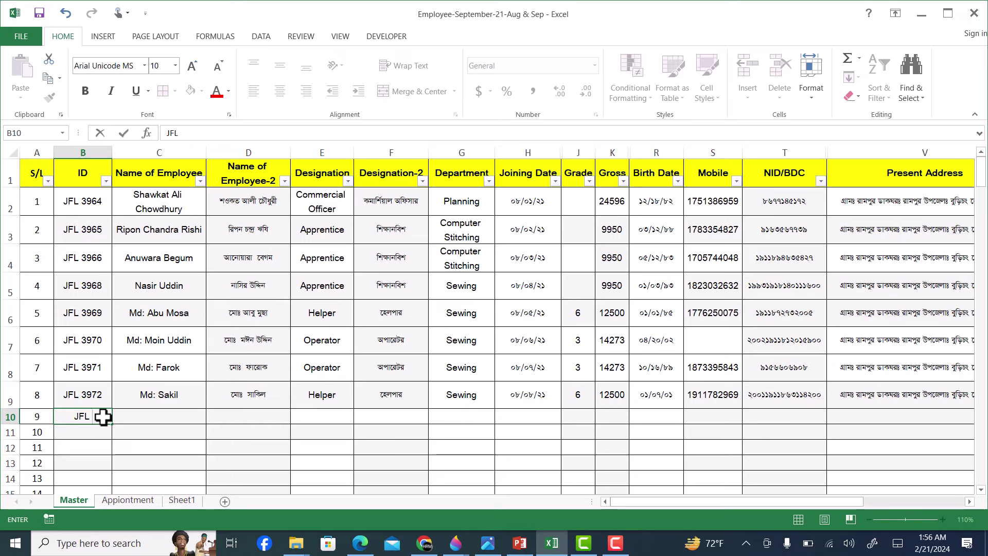
text( 2000)
click(165, 416)
text(M)
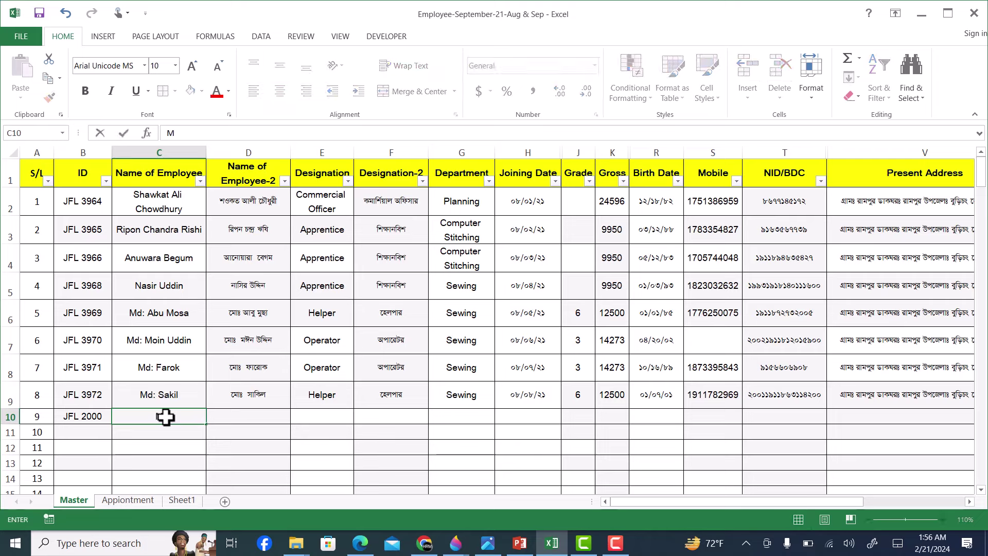
text(ehedi)
text( Hasan)
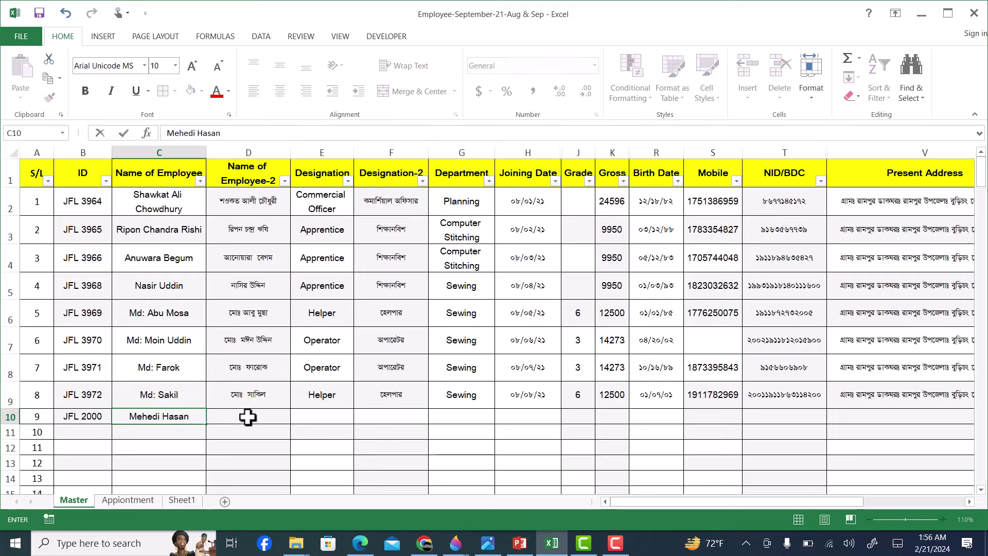
click(247, 416)
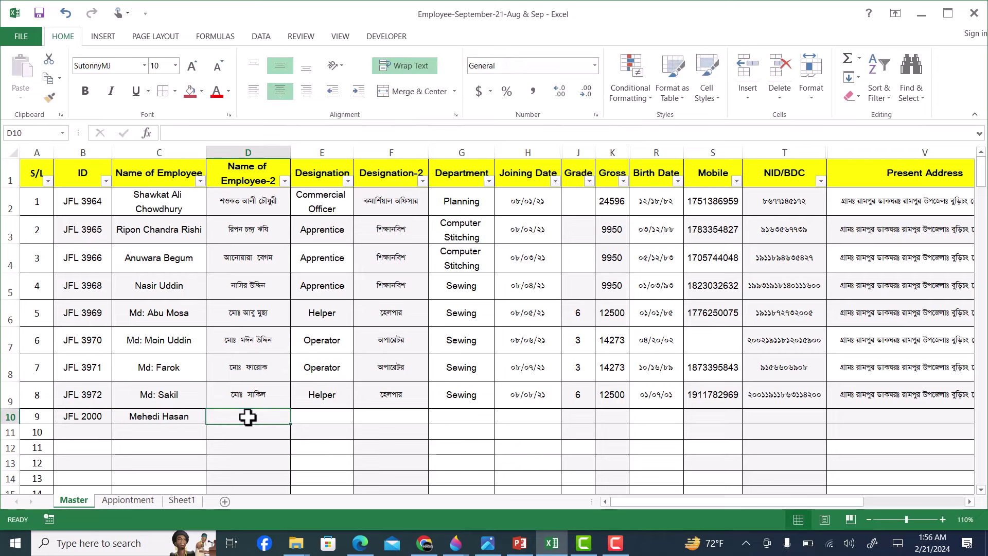
click(127, 500)
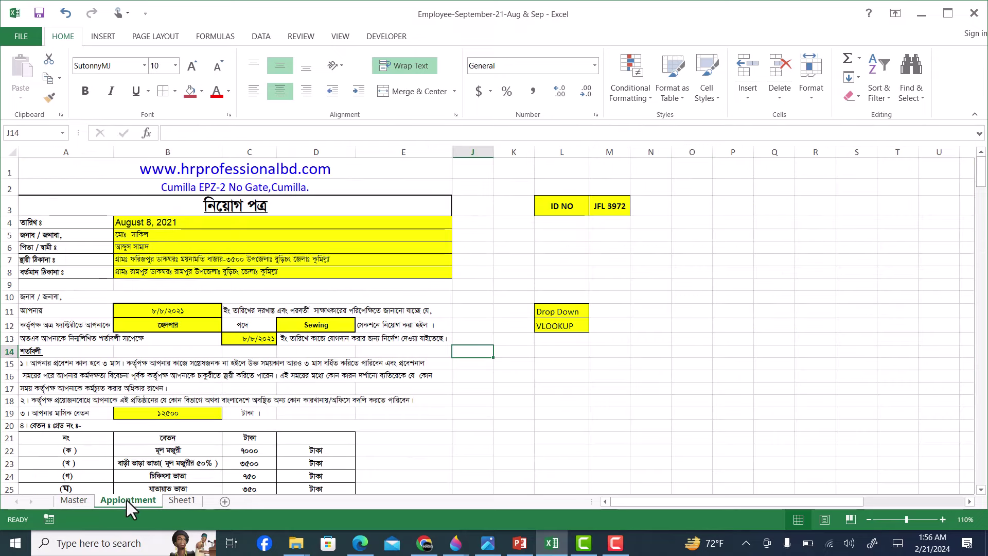
Copy the Bengali name from Sheet1 C2 into Master D10
click(180, 497)
click(128, 201)
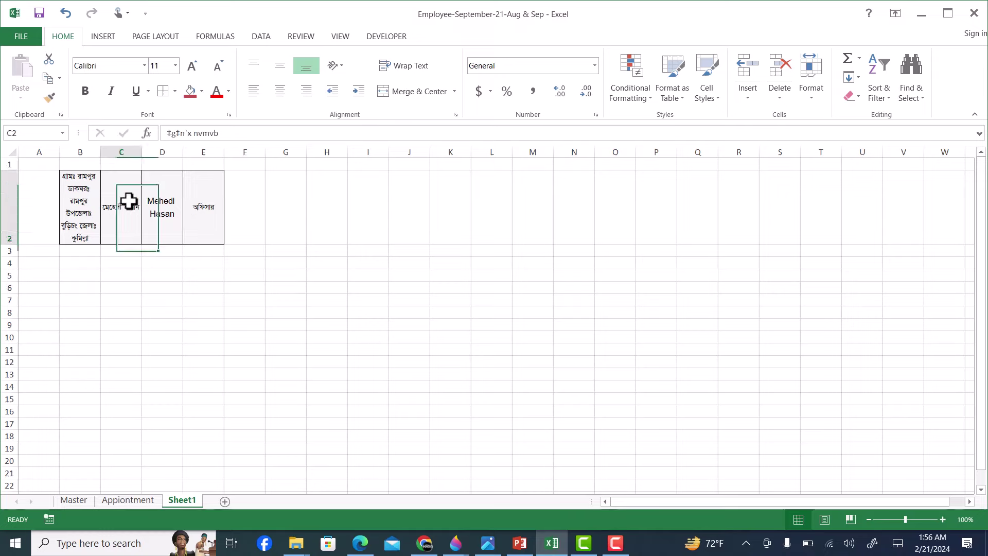
key(ctrl+c)
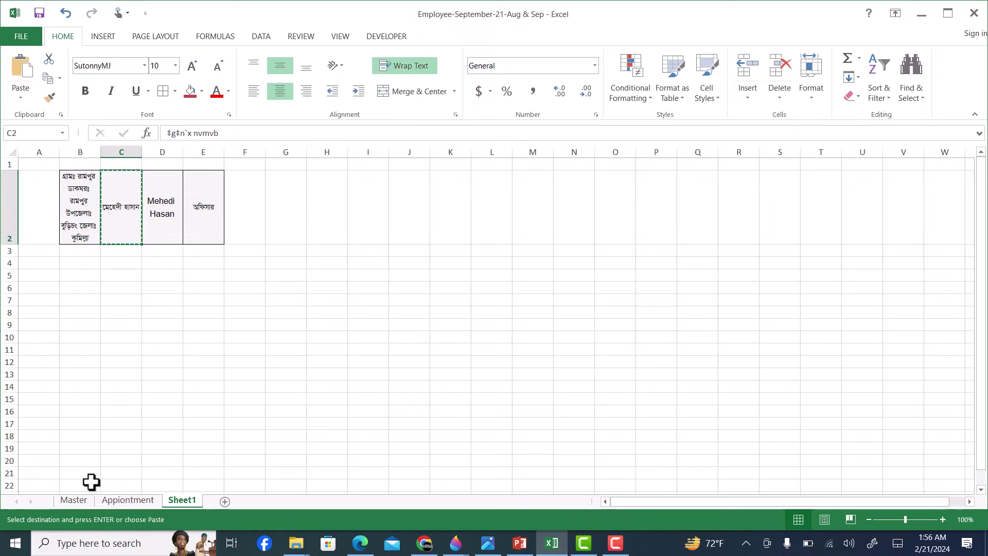
click(80, 499)
click(242, 414)
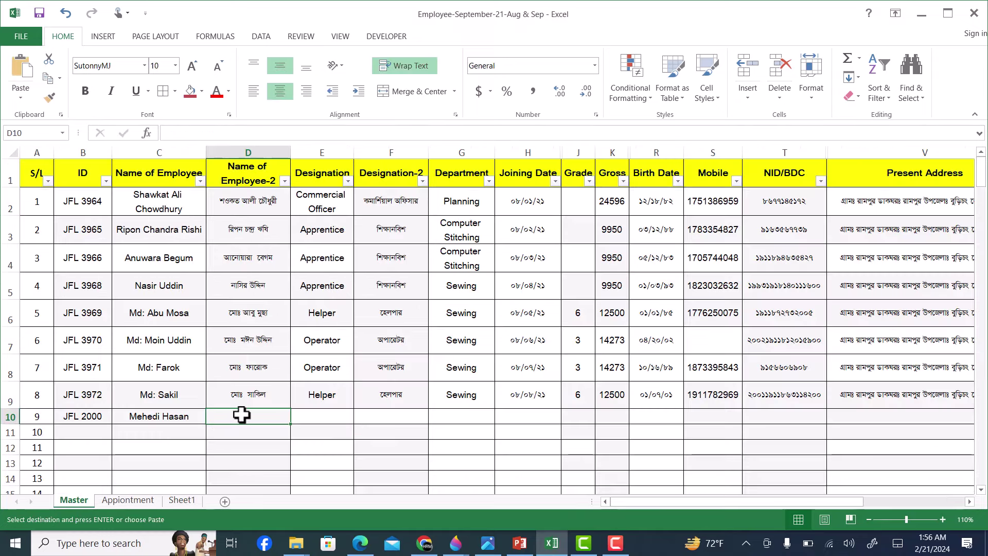
key(ctrl+v)
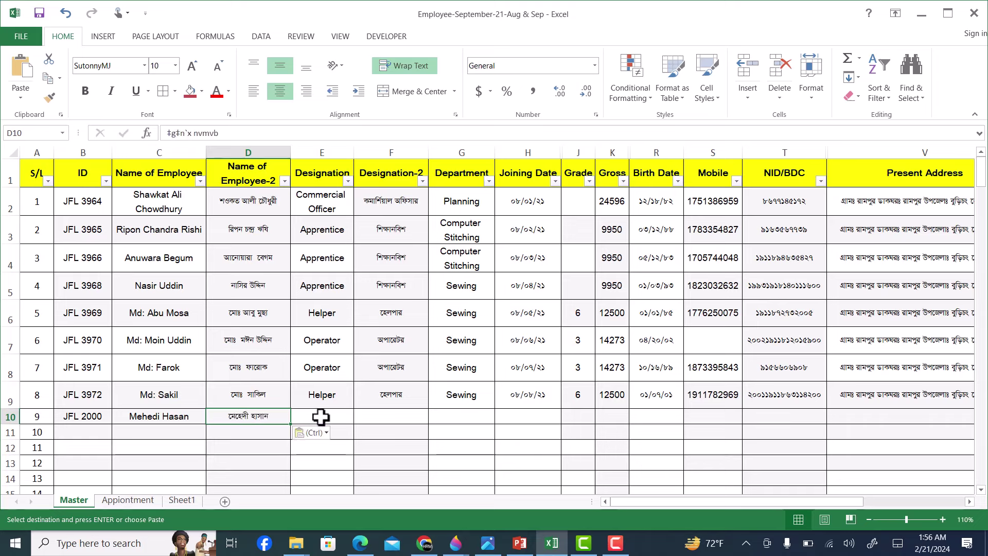
Enter Officer as the designation in Master E10
click(320, 416)
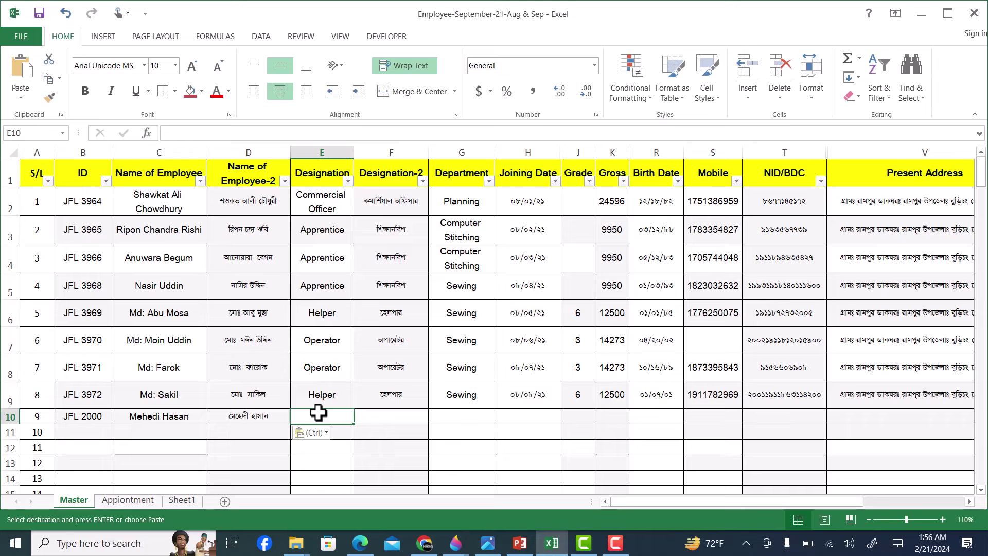
text(Operator)
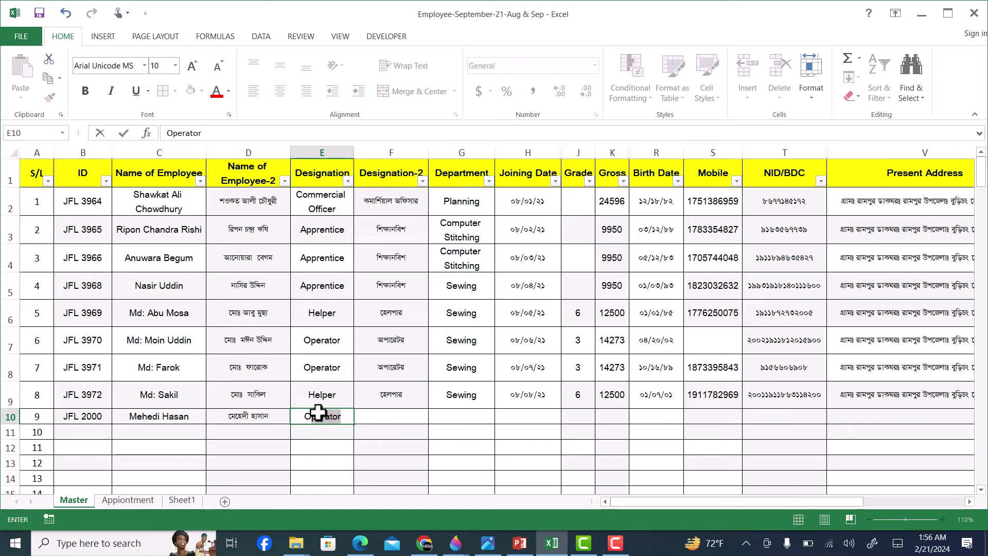
key(BackSpace)
key(BackSpace)
text(fficer)
click(379, 417)
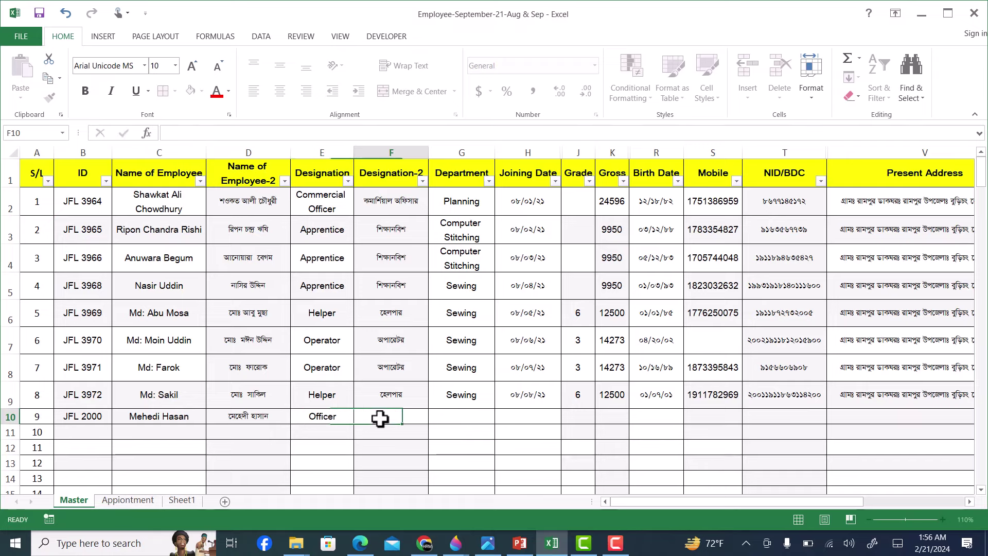
click(114, 501)
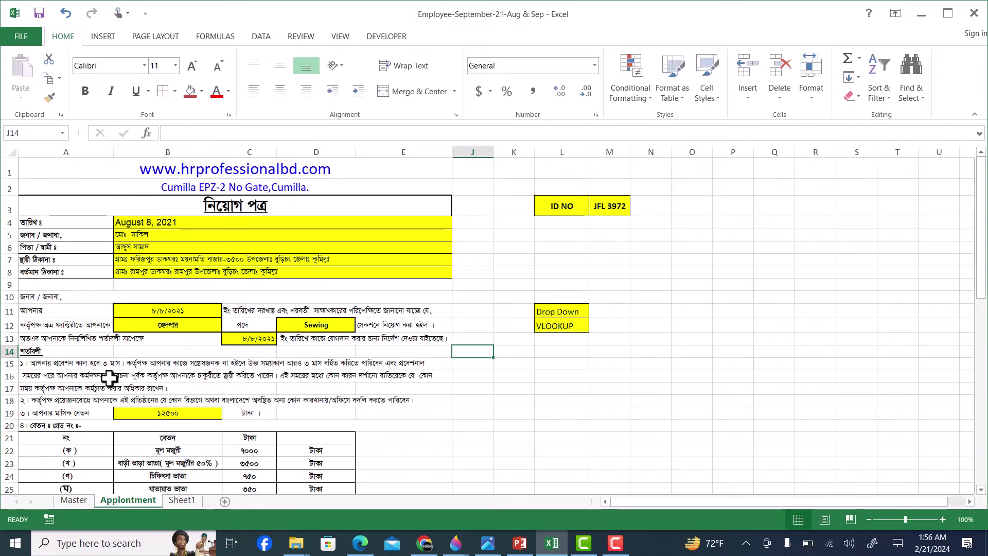
Copy the Bengali designation from Sheet1 E2 and return to Master
click(182, 500)
click(203, 200)
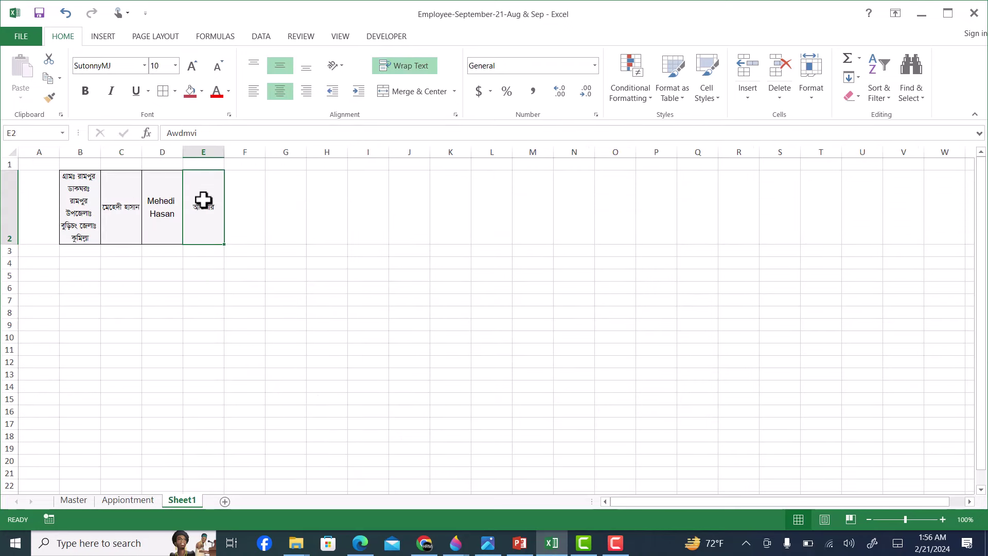
key(ctrl+c)
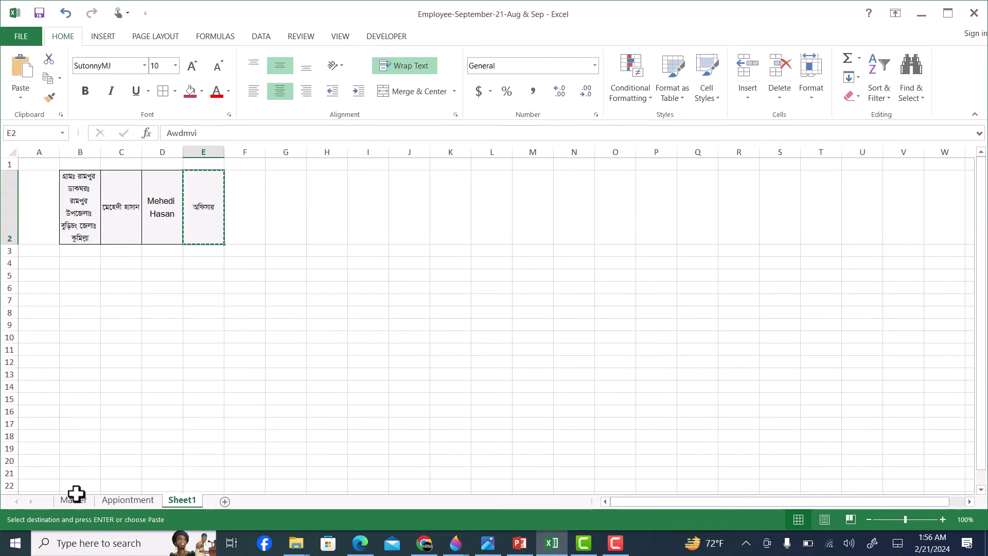
click(74, 500)
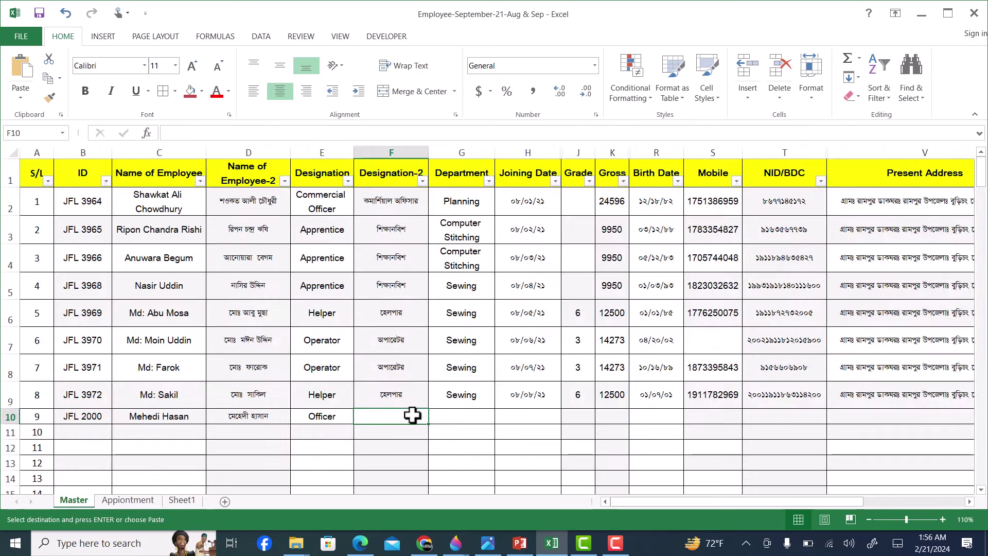
Paste the Bengali designation into F10 and set the department G10 to HR
key(ctrl+v)
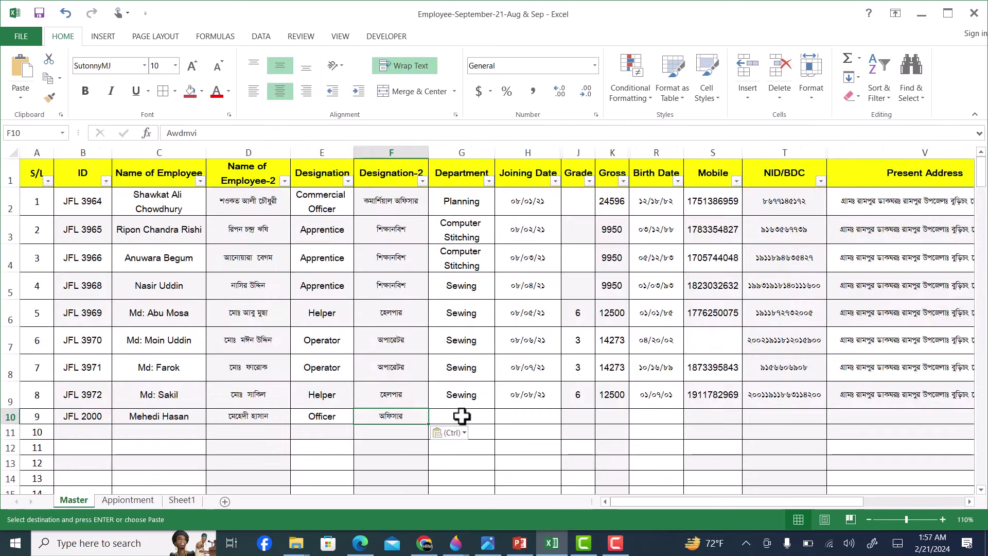
click(458, 415)
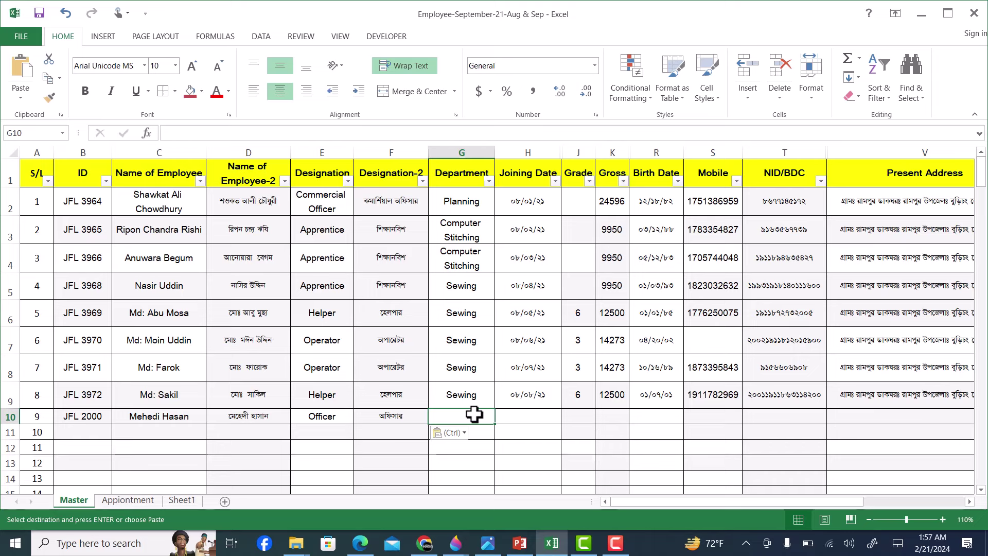
text(\HR)
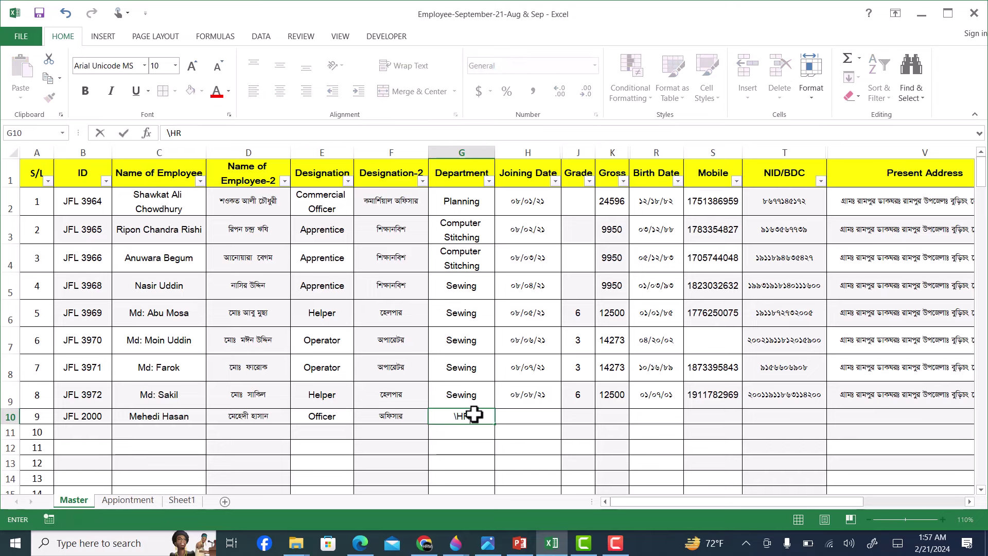
key(BackSpace)
key(BackSpace)
key(BackSpace)
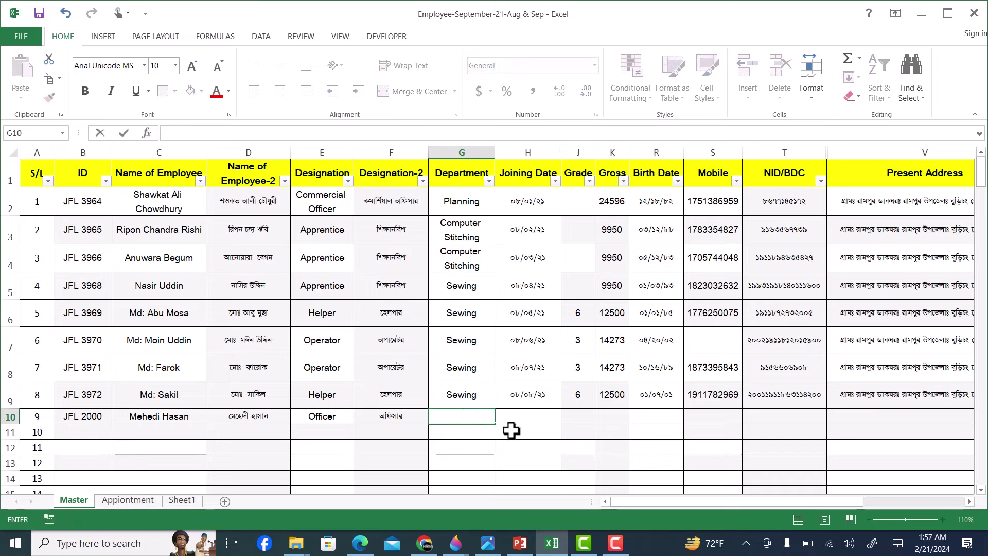
text(HR)
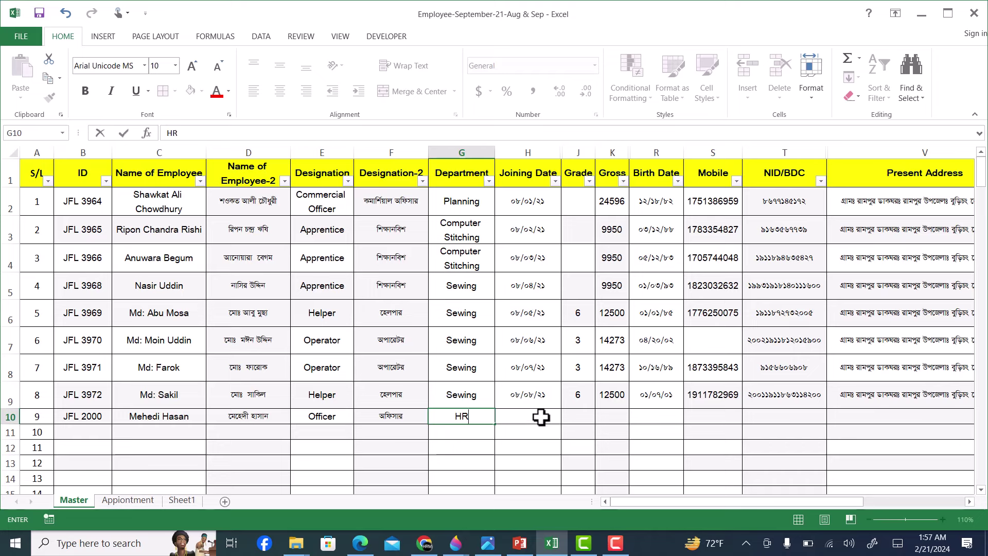
click(540, 415)
Fill the joining date down into H10, then enter grade 1 and gross salary 28000
click(542, 402)
drag(551, 404, 558, 403)
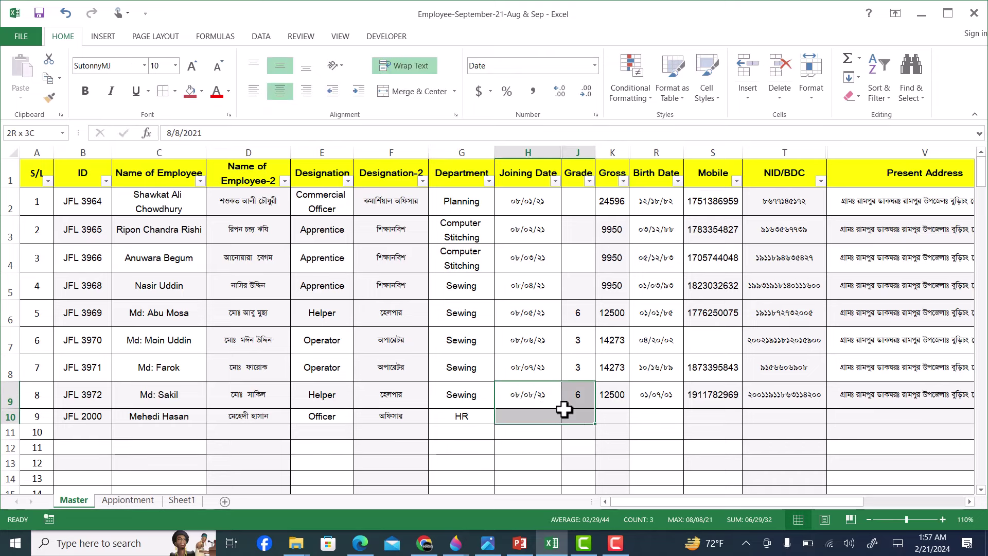
drag(562, 411, 562, 419)
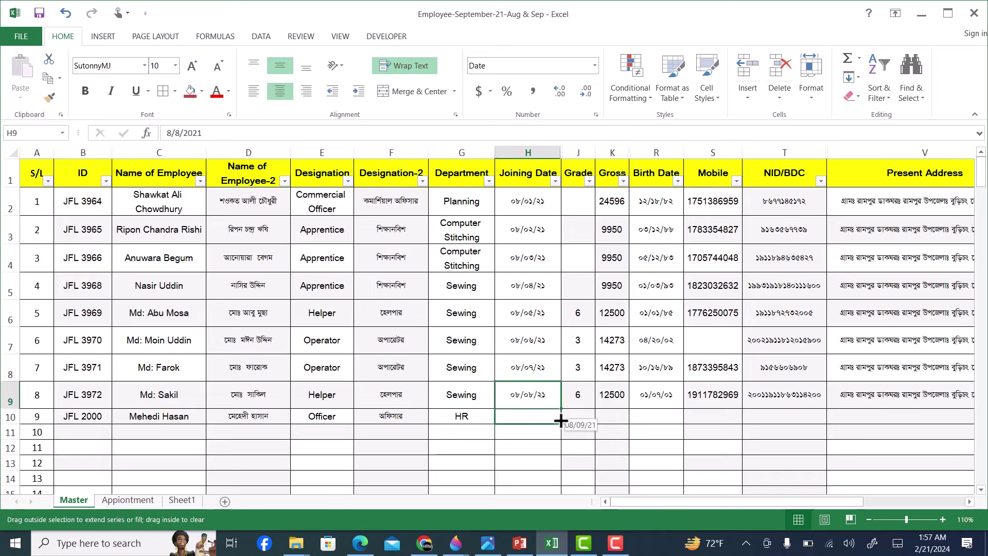
double_click(577, 396)
click(577, 417)
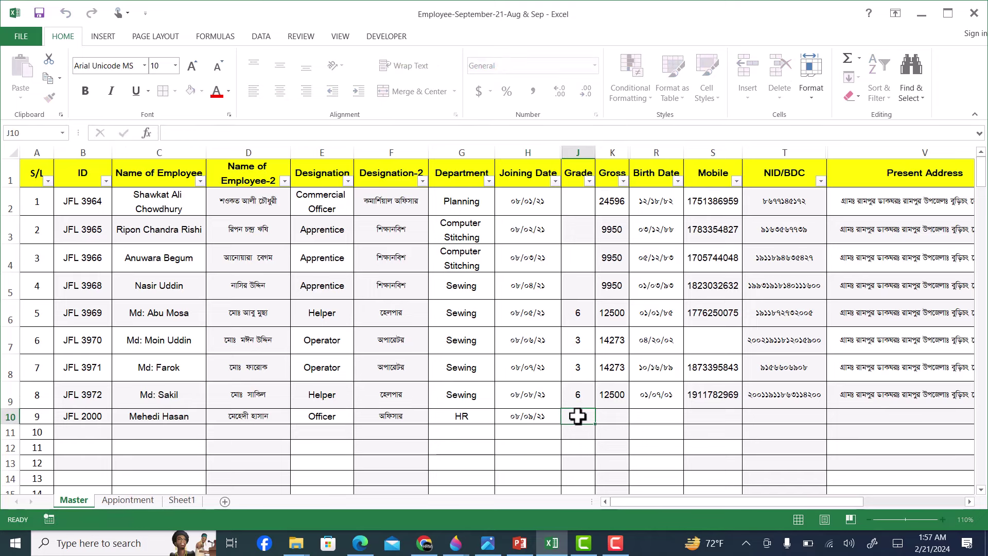
text(1)
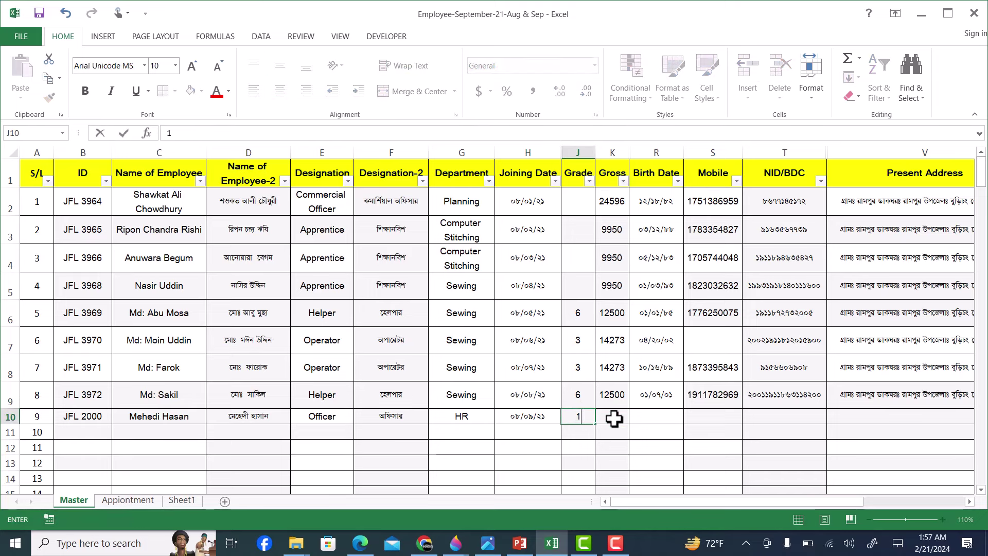
click(610, 416)
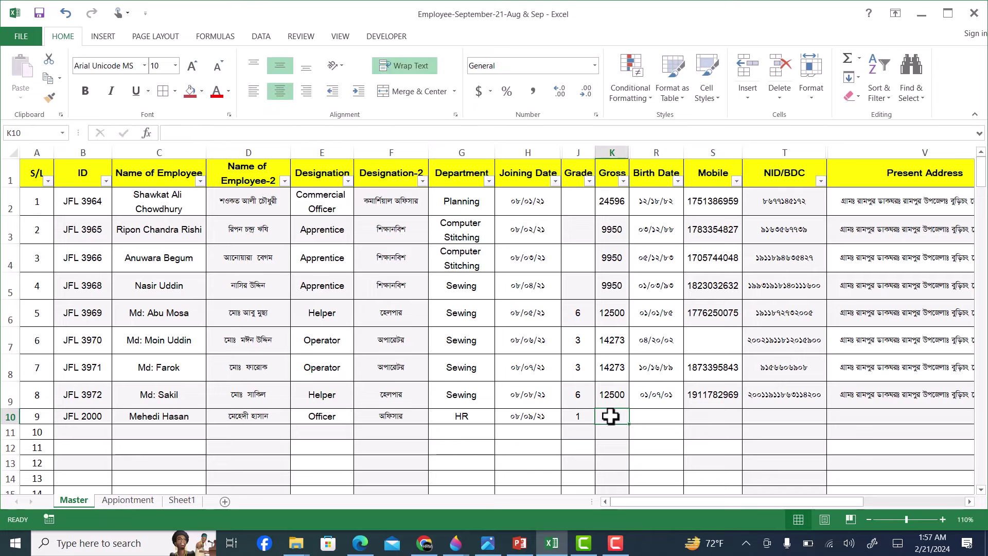
text(28000)
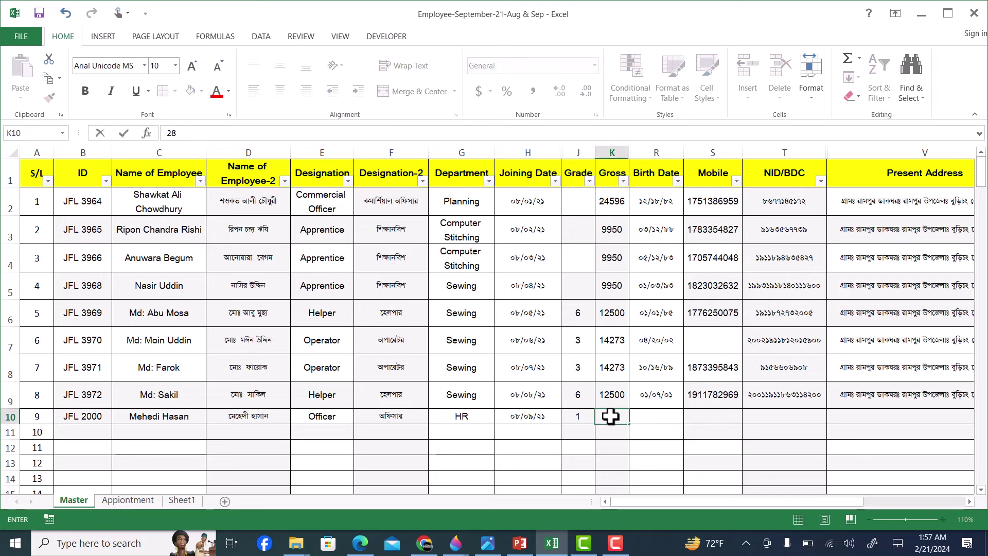
click(659, 416)
Fill the birth date, mobile number and NID down from row 9 into row 10
click(672, 400)
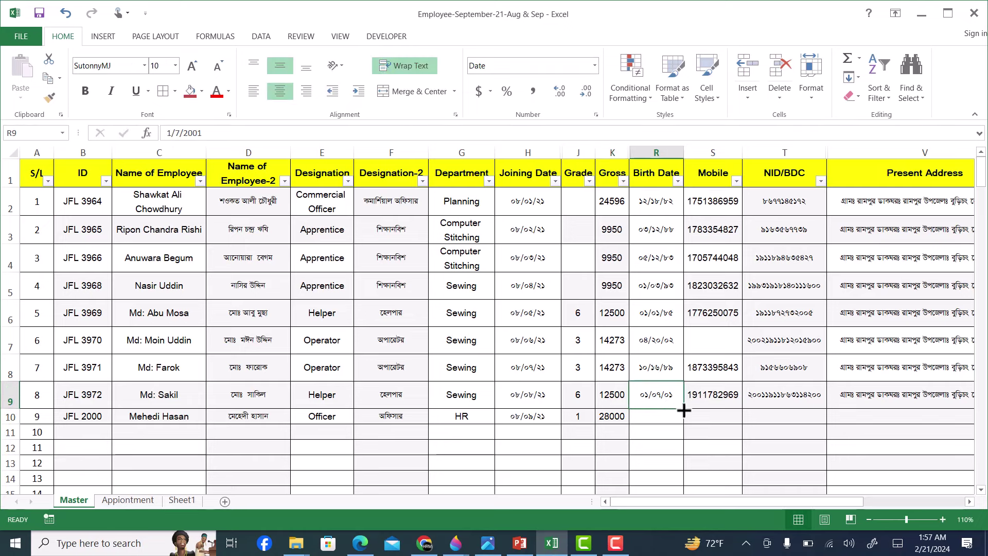
drag(683, 410, 682, 419)
click(726, 399)
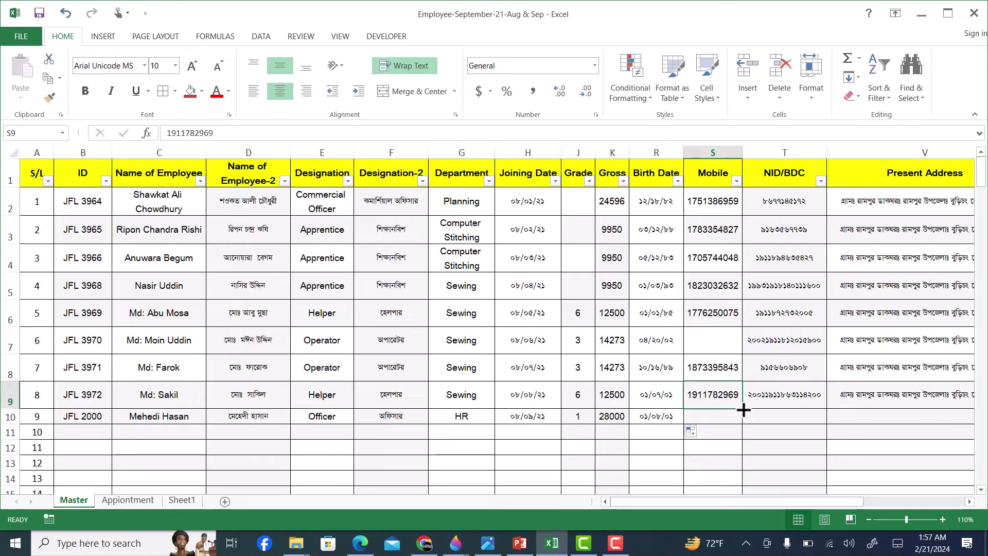
drag(743, 409, 741, 420)
click(788, 399)
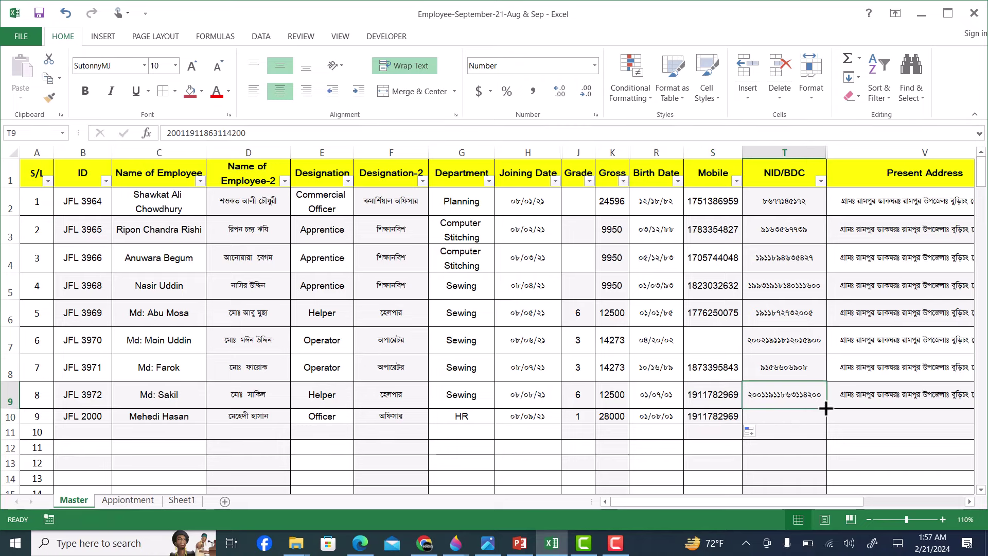
drag(827, 410, 823, 421)
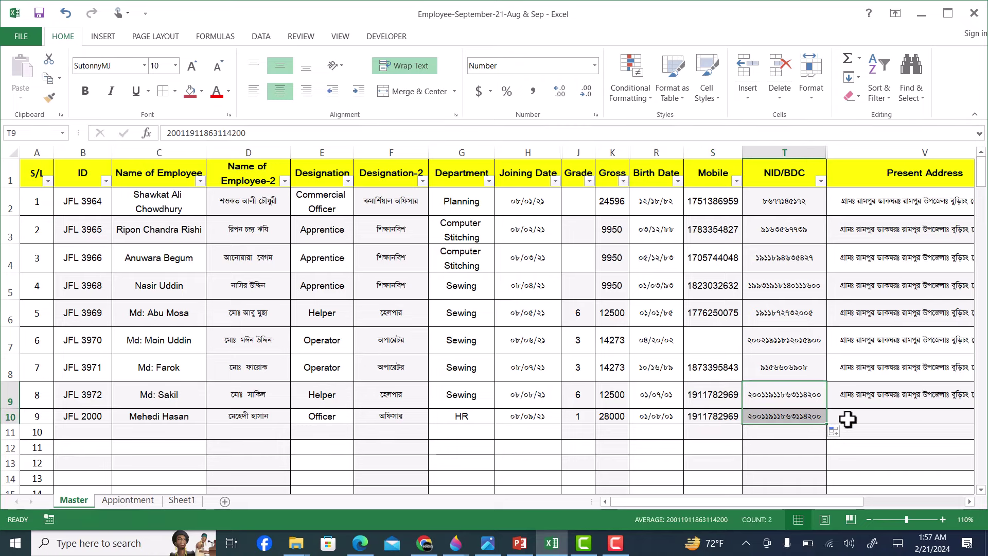
drag(701, 501, 800, 502)
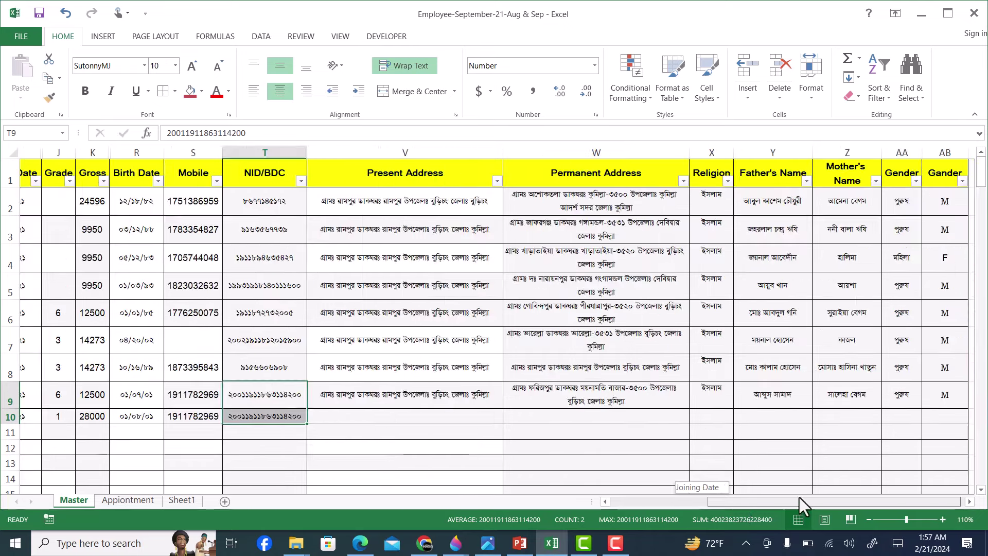
Copy the present address down to row 10, clear the extra row 11 copy, and append dashes
scroll(737, 457, right, 1)
click(448, 402)
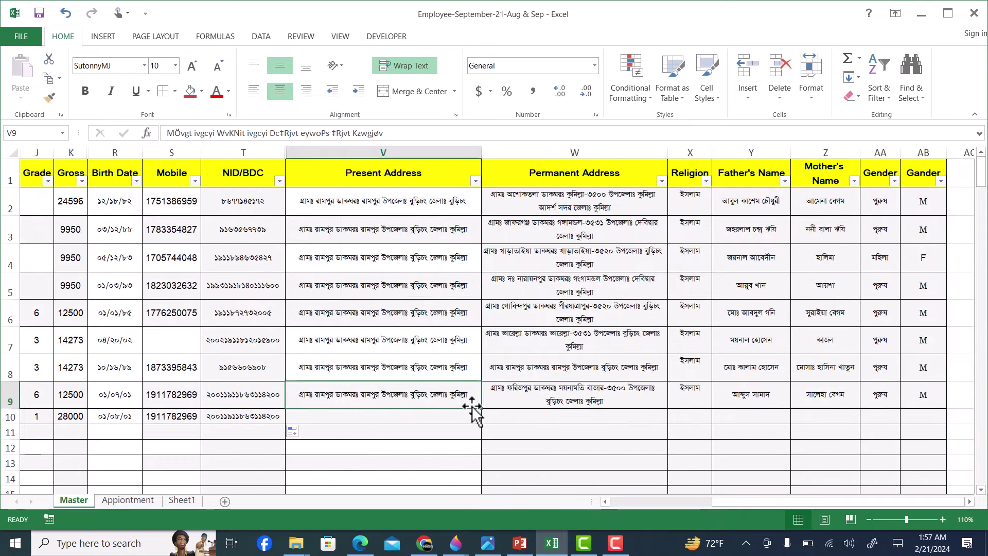
drag(481, 409, 467, 435)
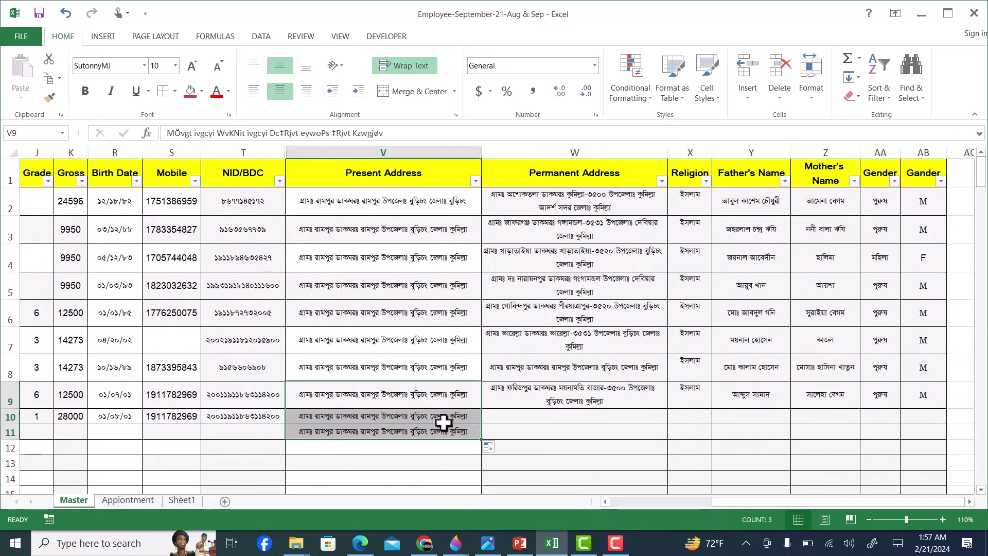
click(443, 435)
key(BackSpace)
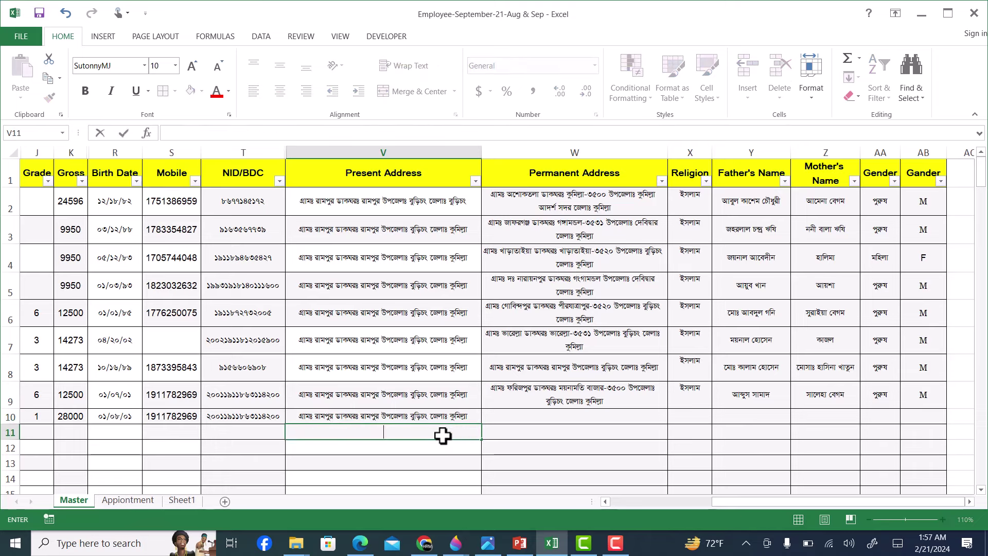
click(471, 417)
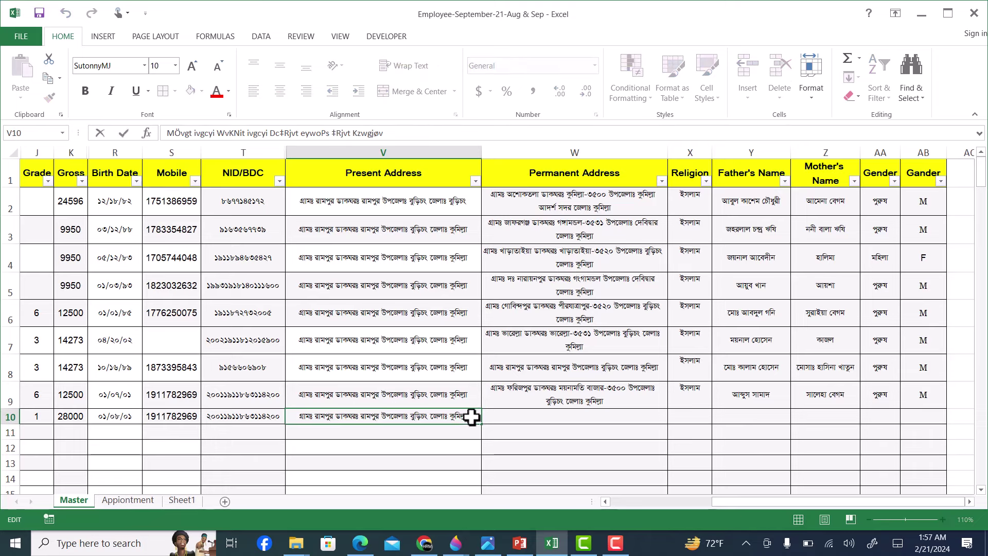
text(------)
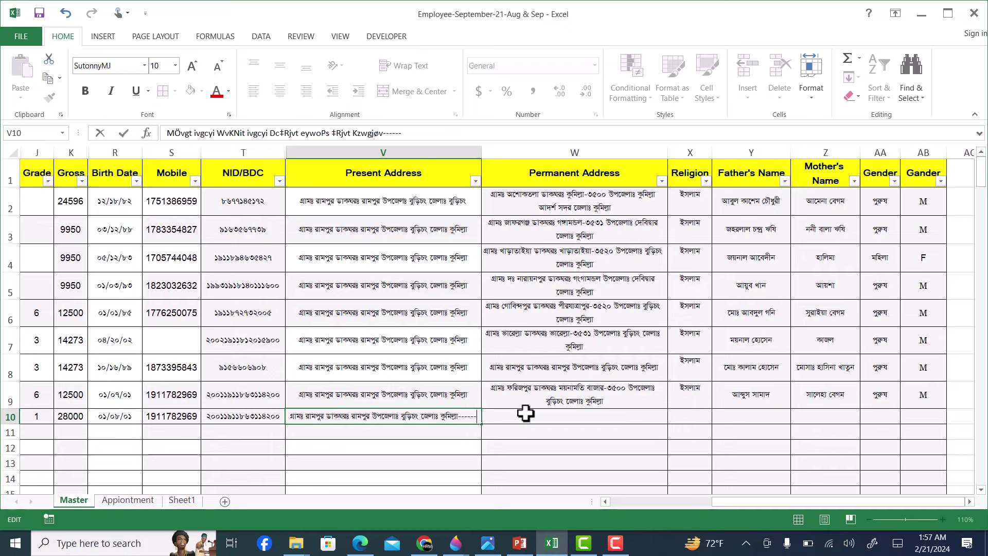
click(548, 403)
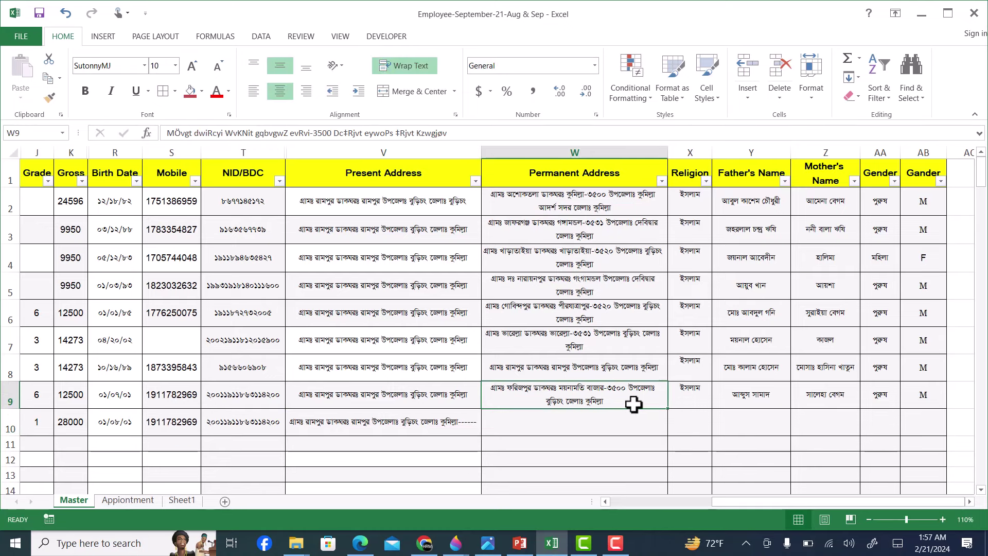
Copy the permanent address down to row 10 and append a dash to it
drag(668, 410, 668, 425)
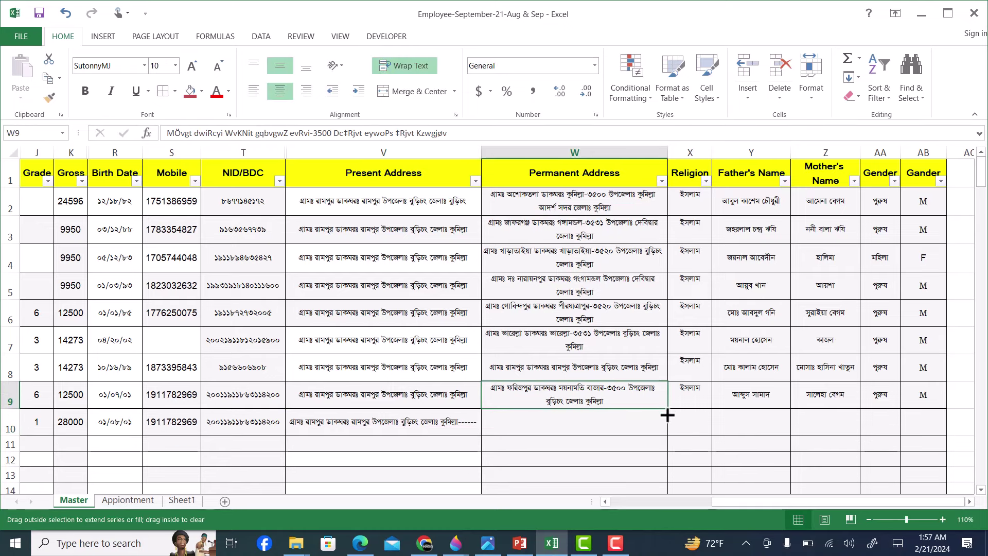
double_click(624, 426)
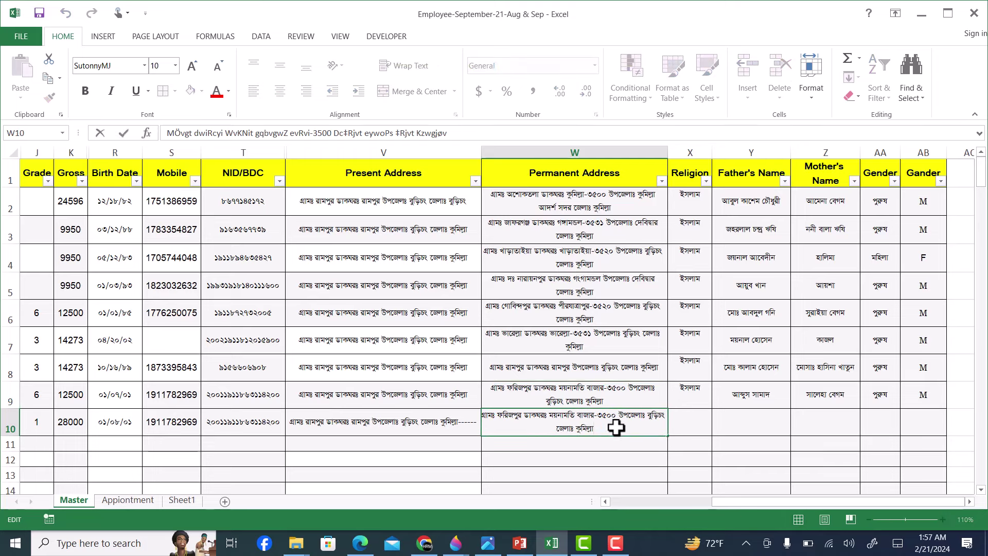
text(-------uu)
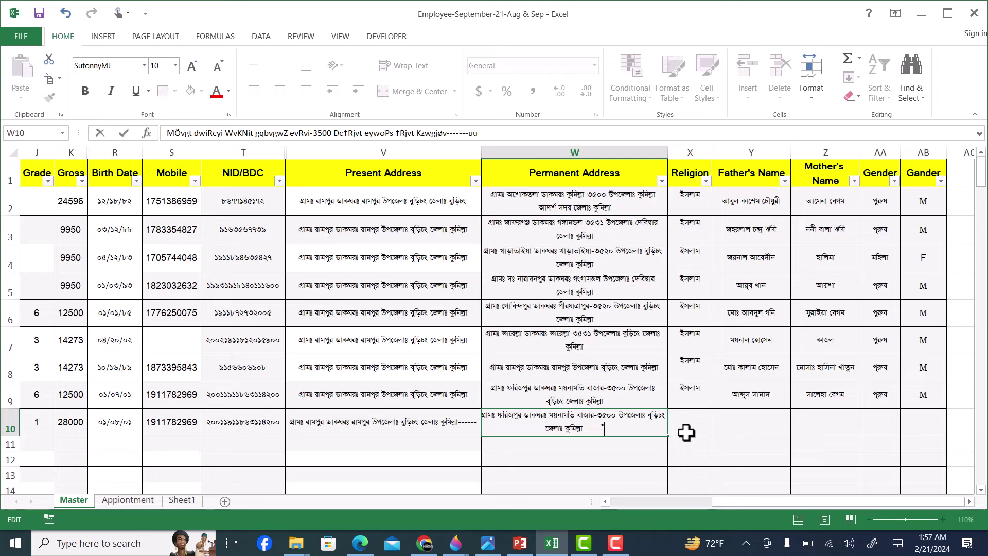
click(688, 432)
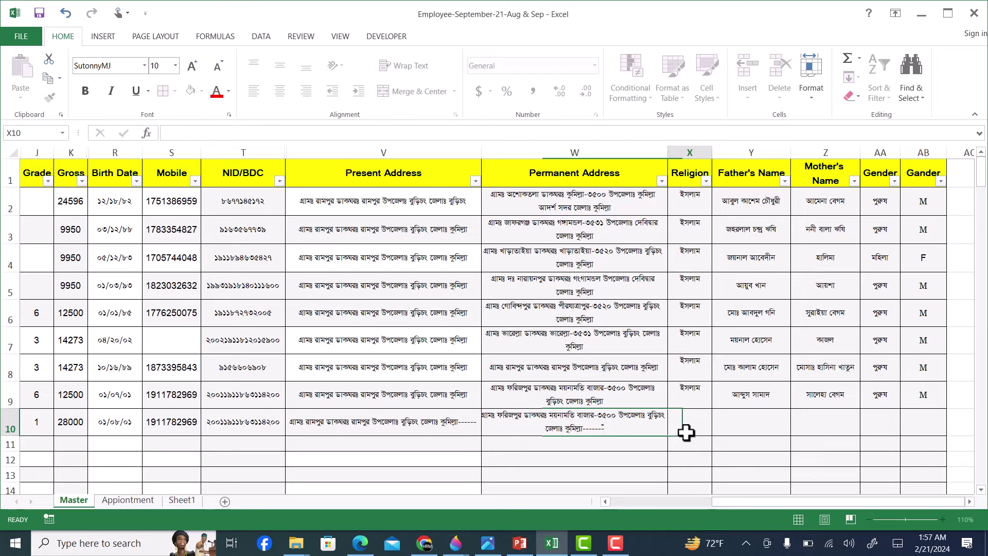
Fill religion, parents' names and gender from row 9 into row 10
click(696, 392)
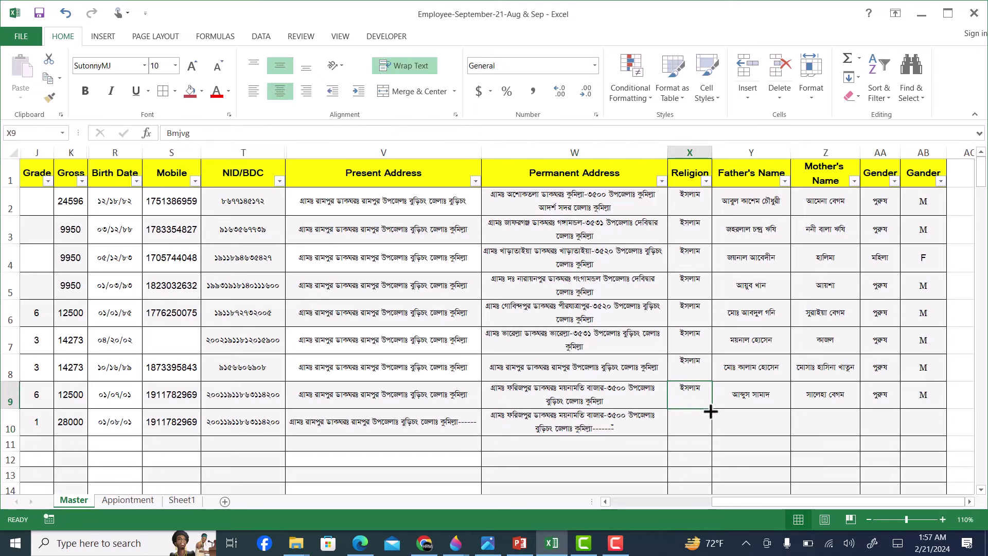
drag(709, 399, 966, 416)
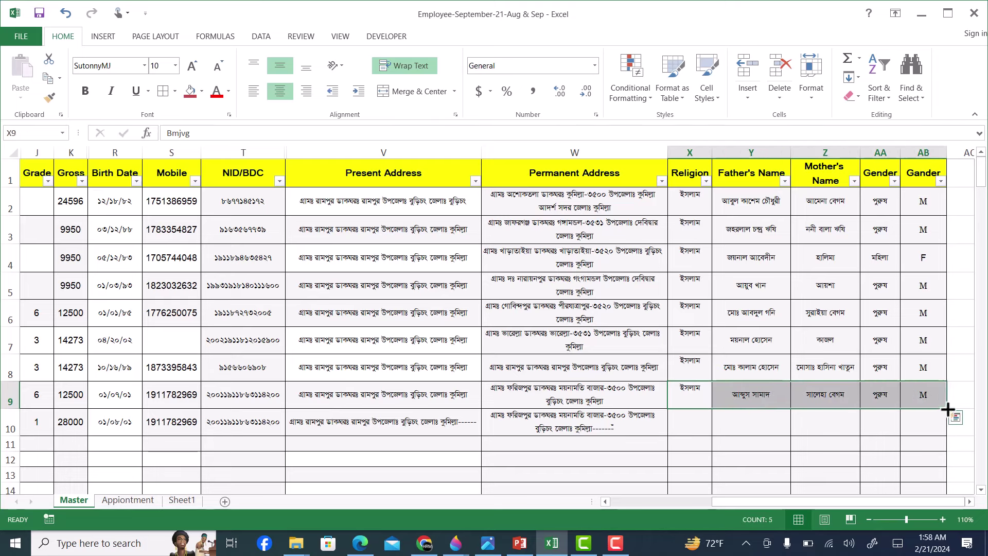
drag(947, 409, 946, 430)
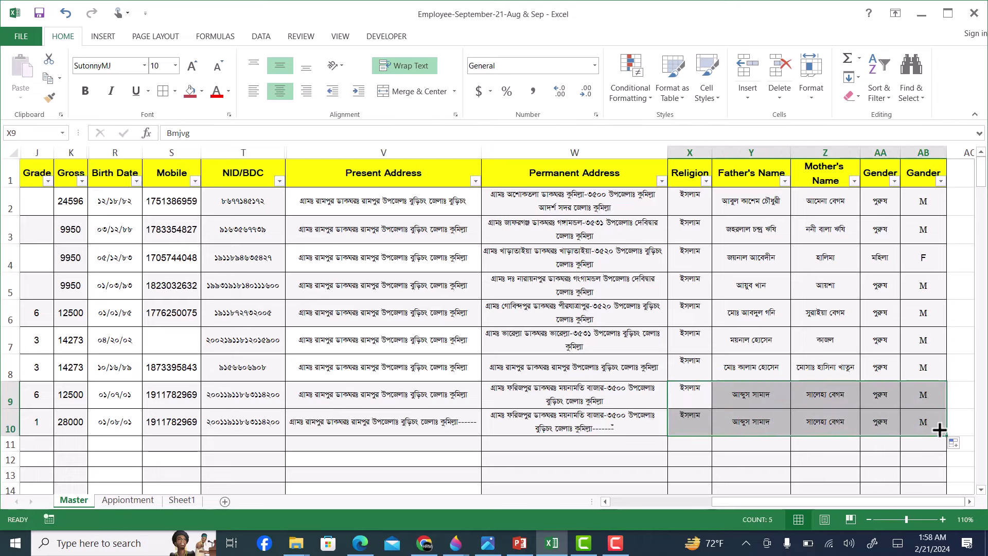
click(746, 446)
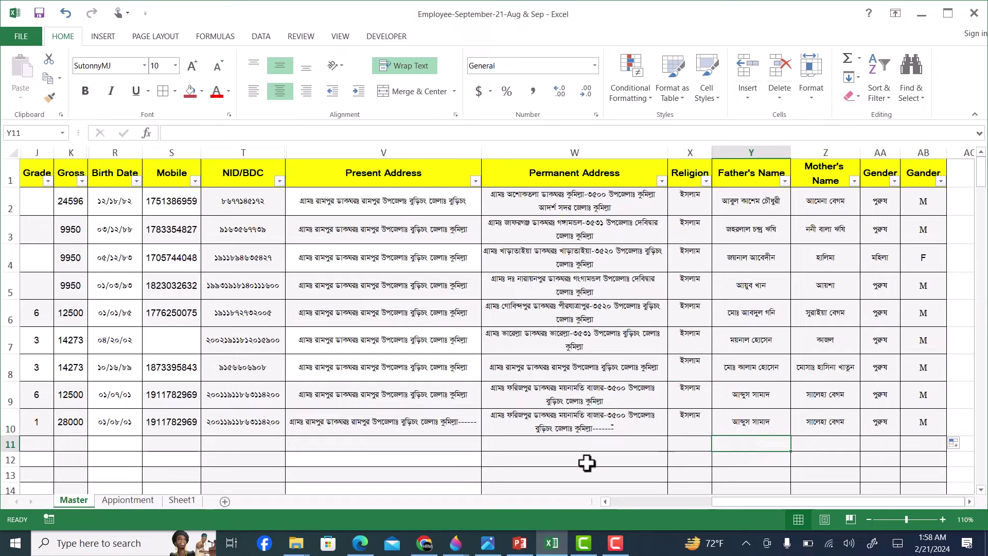
drag(739, 503, 622, 503)
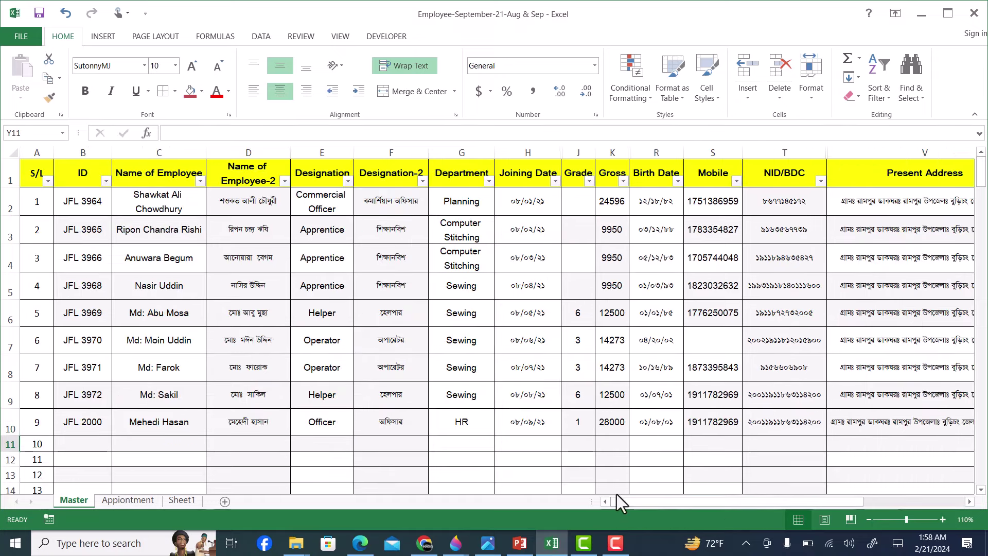
click(95, 431)
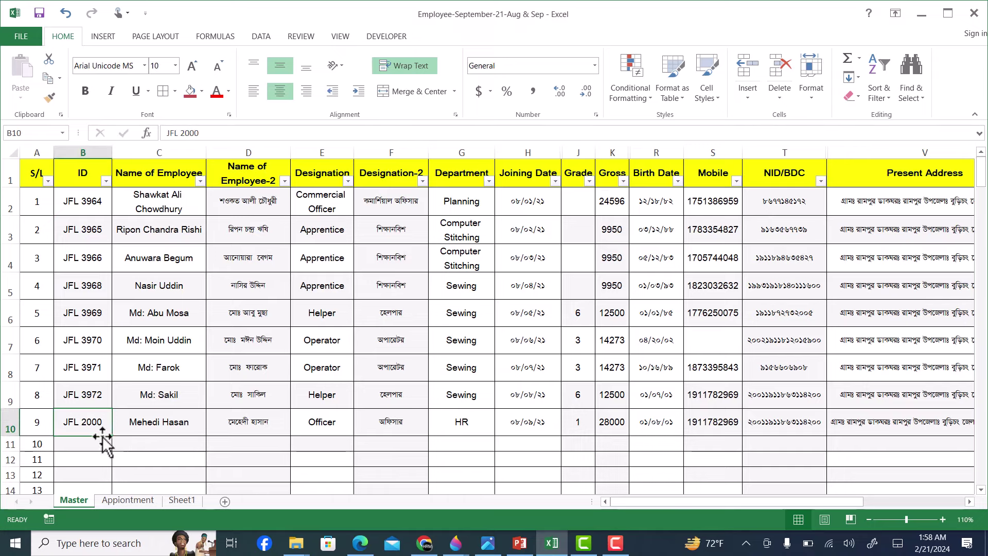
Set the letter's ID drop-down to JFL 2000
click(123, 500)
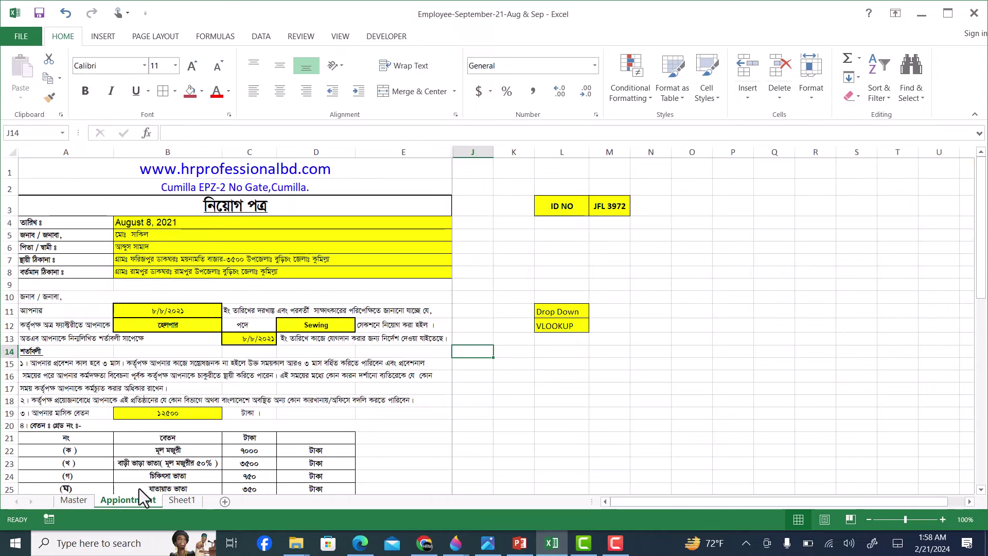
click(617, 212)
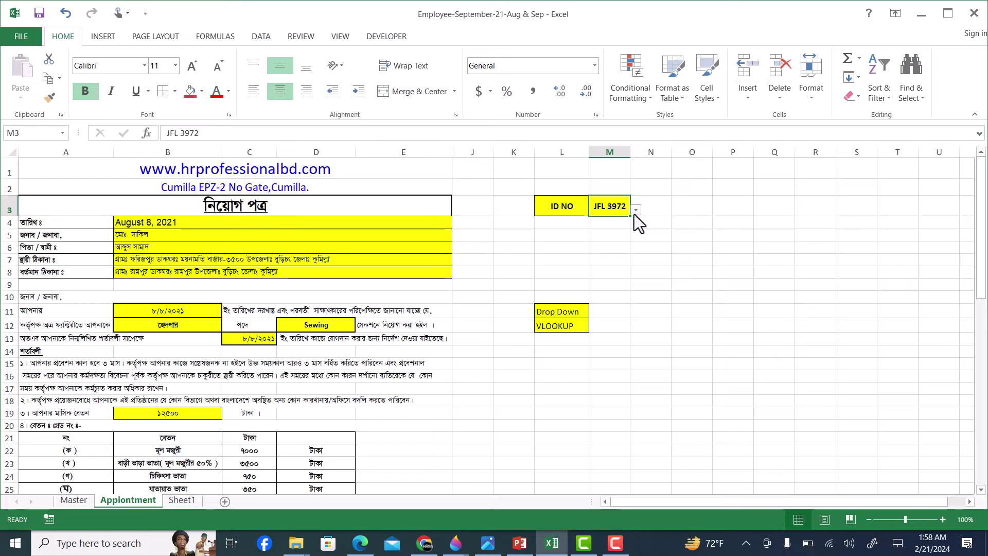
click(634, 214)
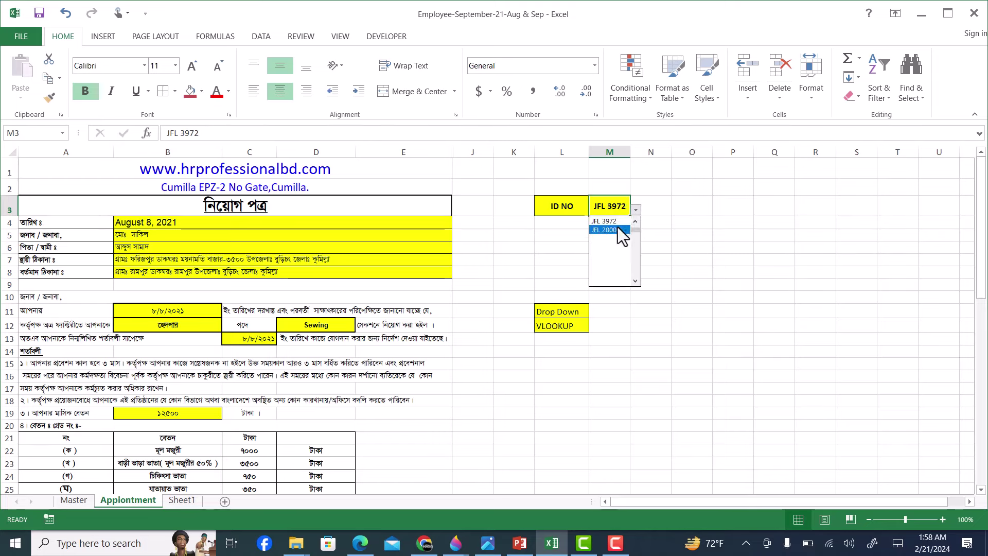
click(617, 229)
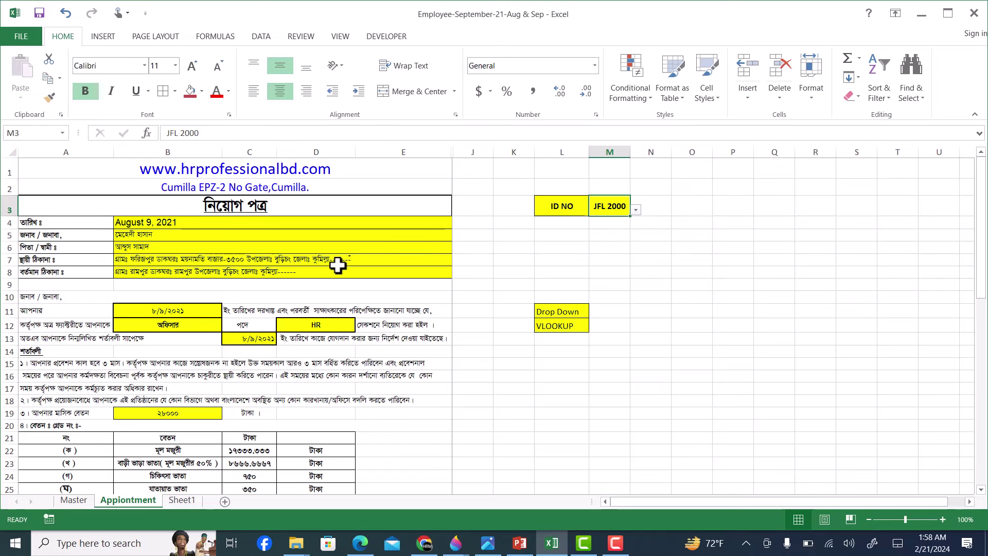
Inspect the lookup formulas in B7, B12, B19, C13 and D12
double_click(355, 260)
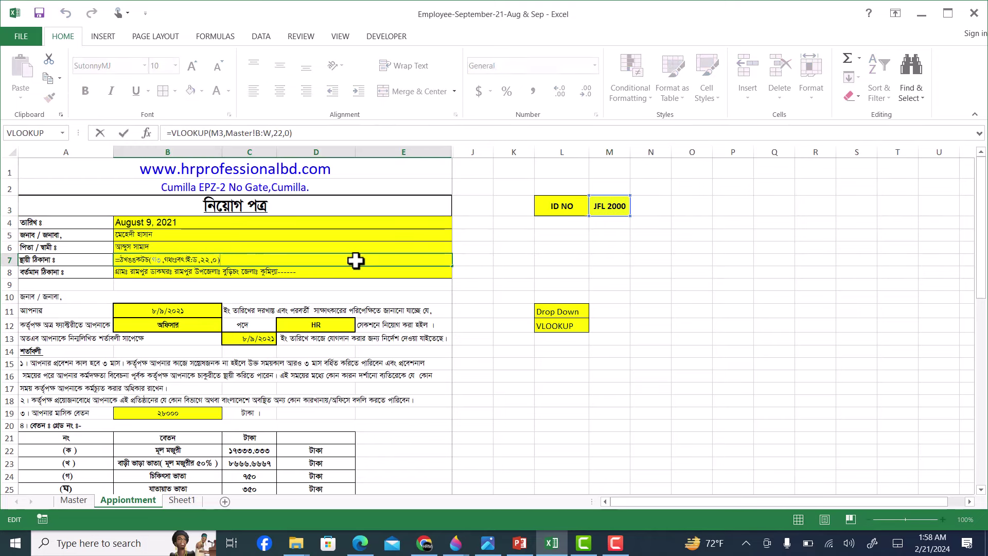
click(322, 284)
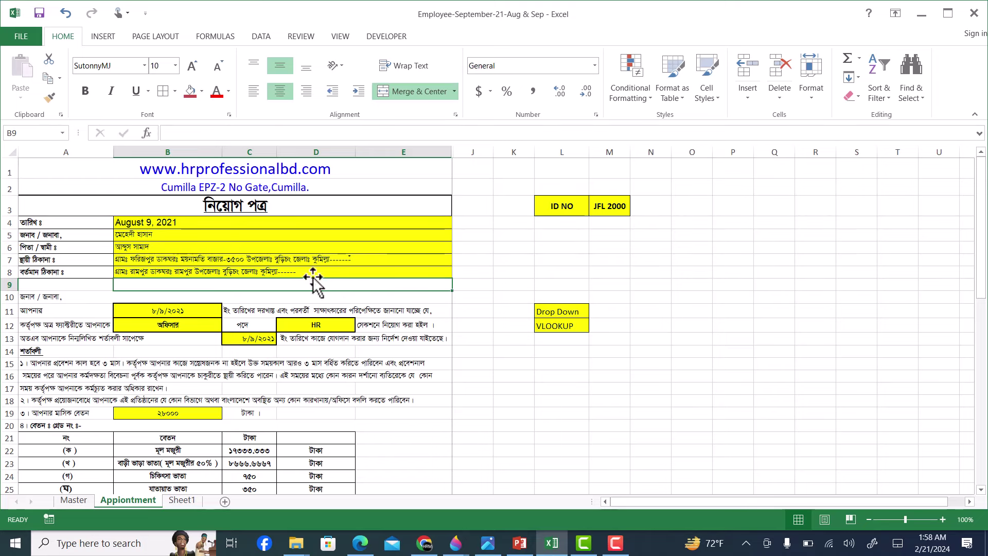
click(191, 323)
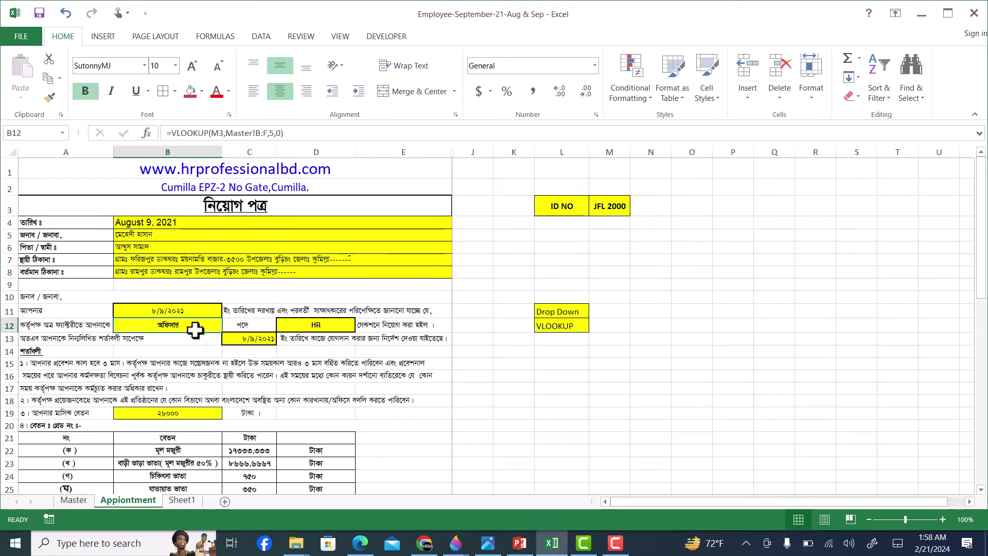
click(158, 414)
click(257, 337)
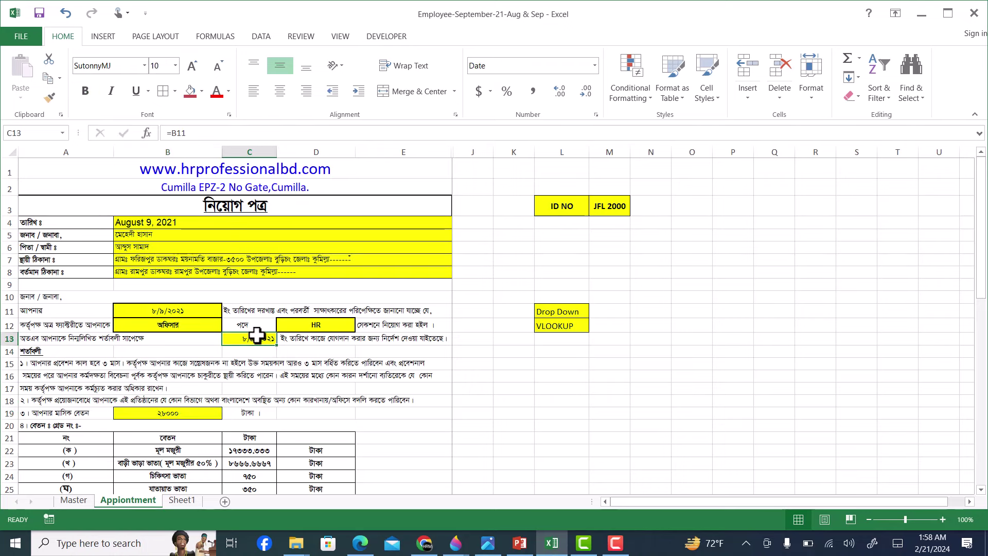
click(302, 323)
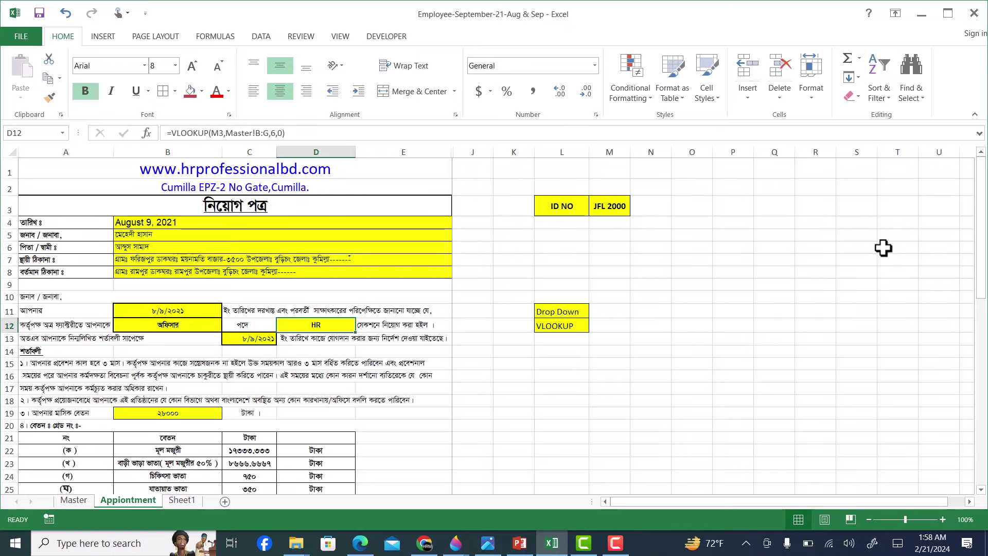
drag(983, 225, 985, 363)
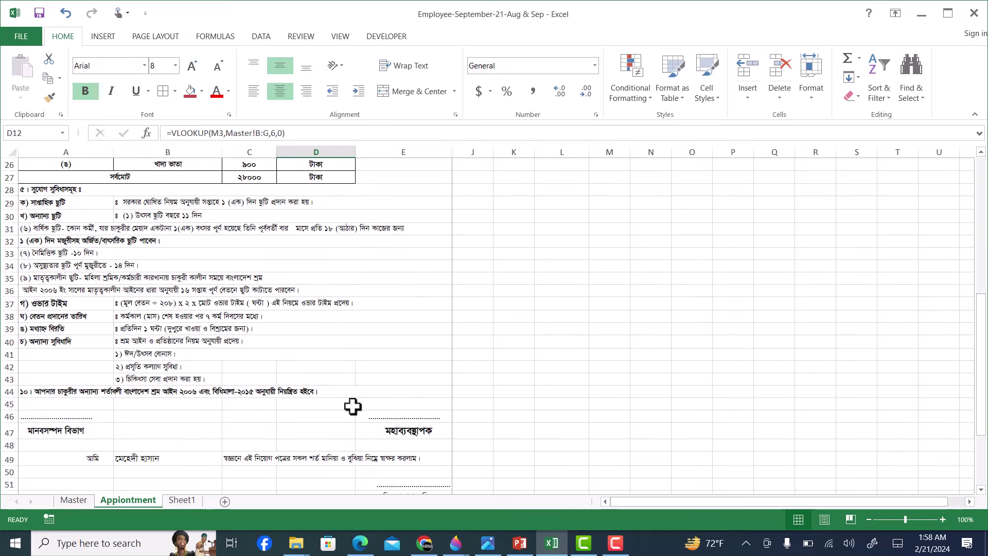
Enter =B5 in B49 so the acceptance line shows the name, then print-preview the letter
click(135, 459)
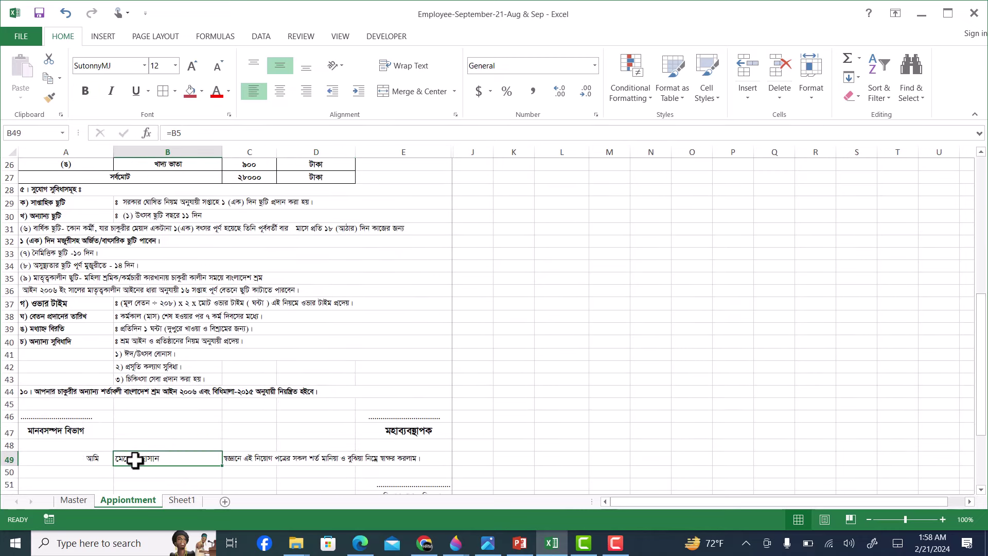
text(=)
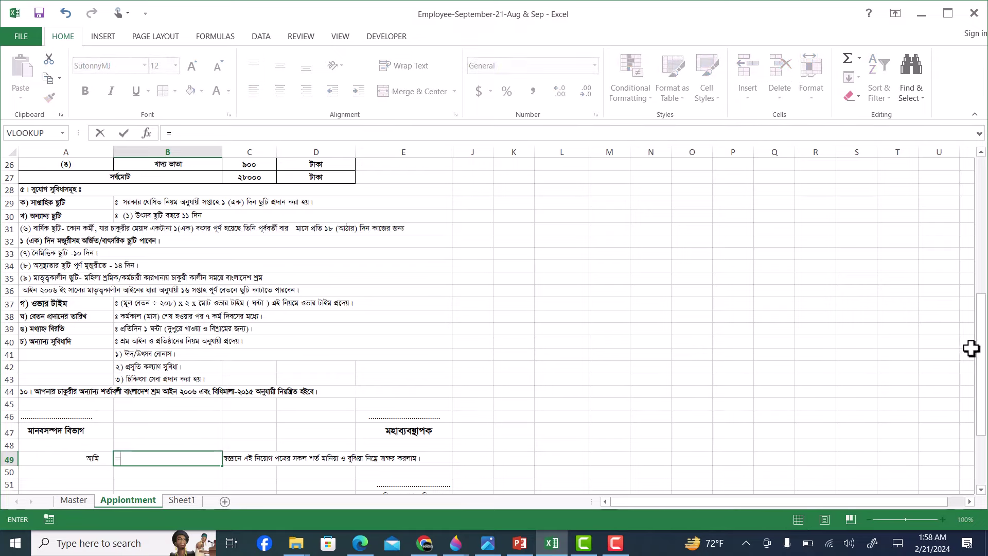
drag(985, 369, 980, 195)
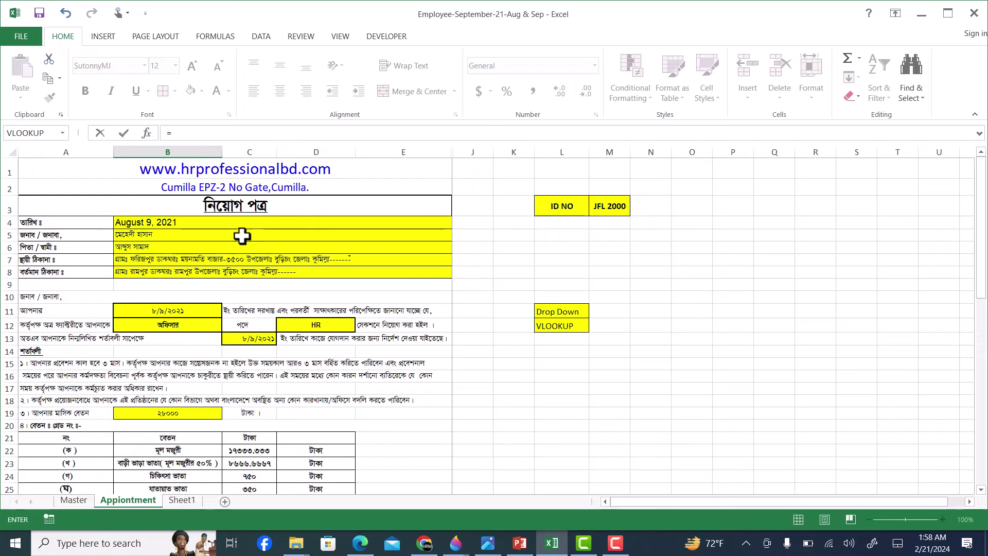
click(242, 236)
key(Return)
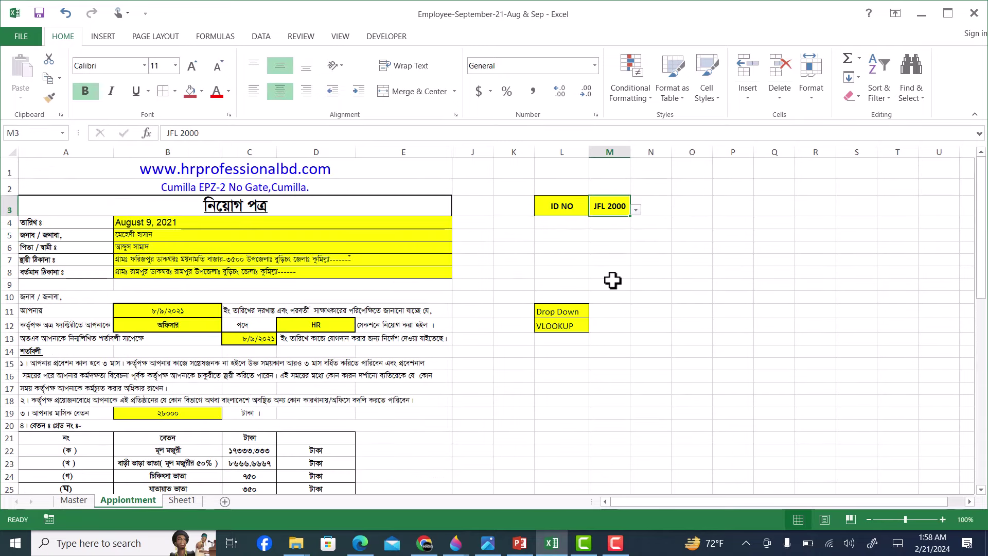
key(ctrl+p)
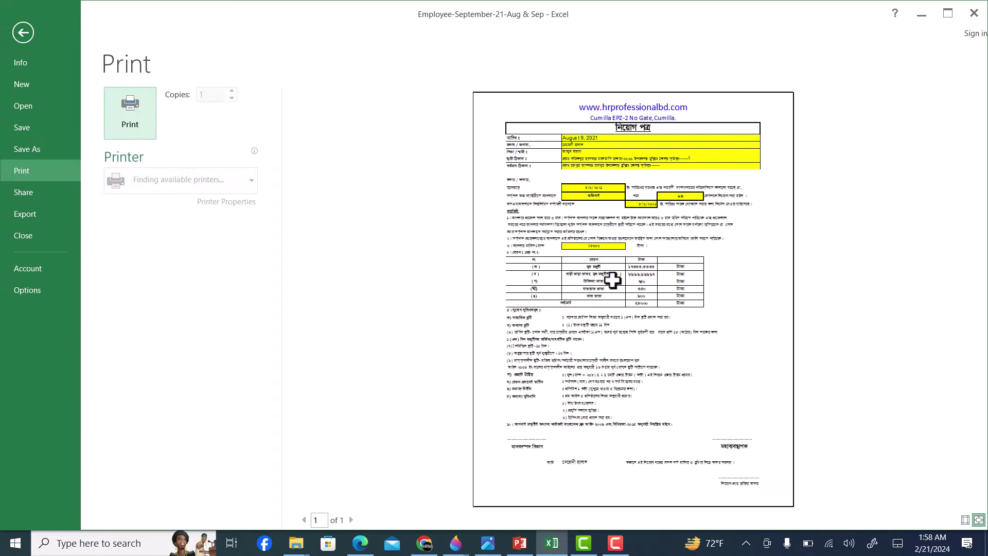
click(26, 36)
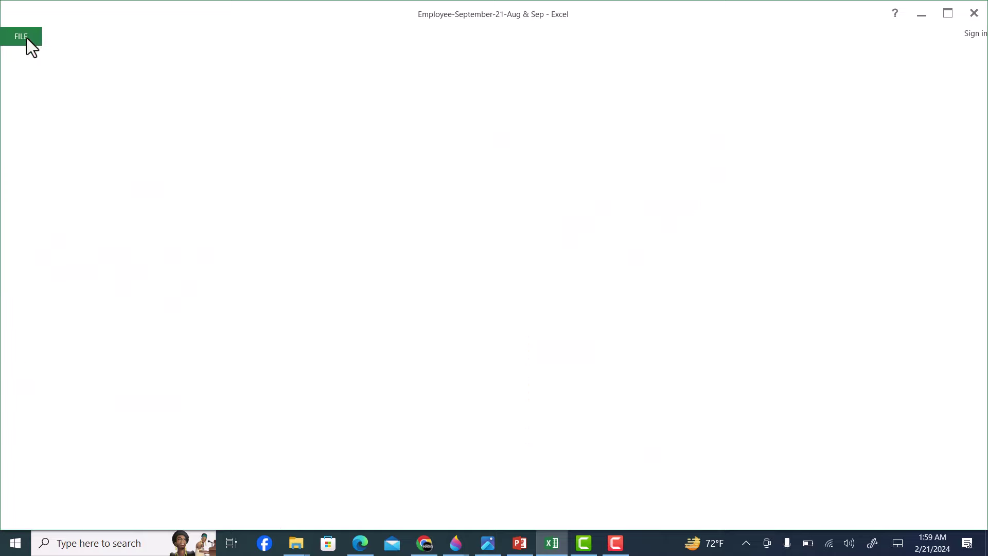
Point out the Drop Down and VLOOKUP notes beside the letter
click(556, 271)
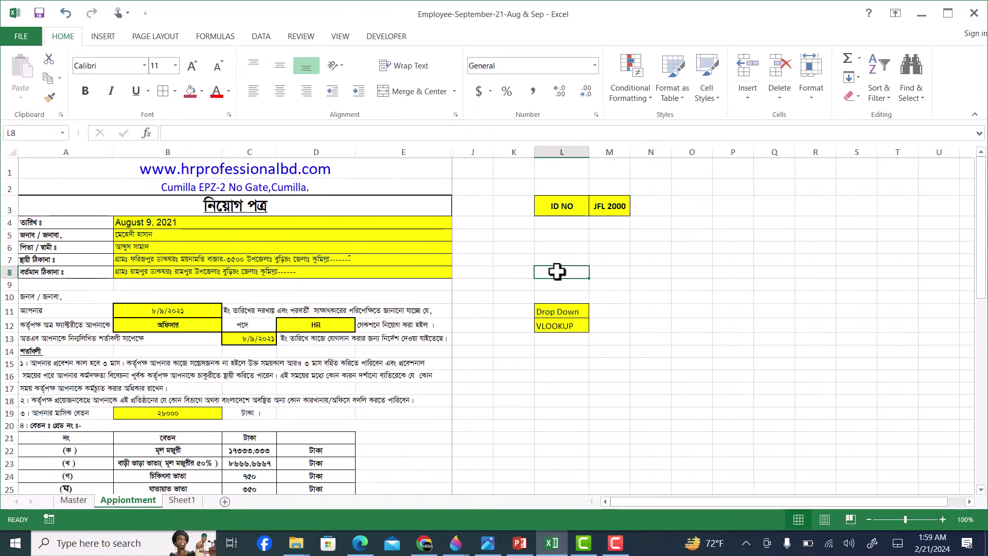
drag(550, 308, 552, 325)
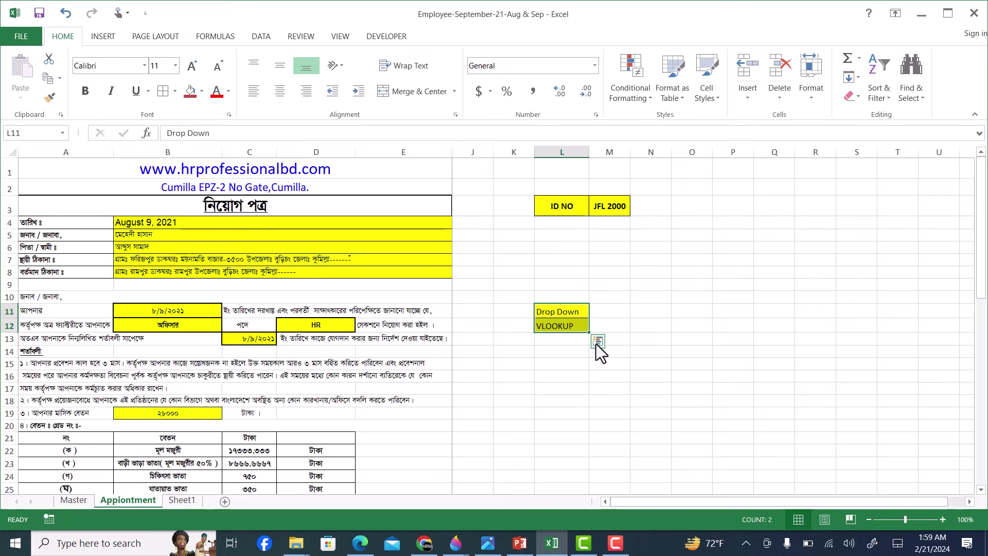
click(551, 367)
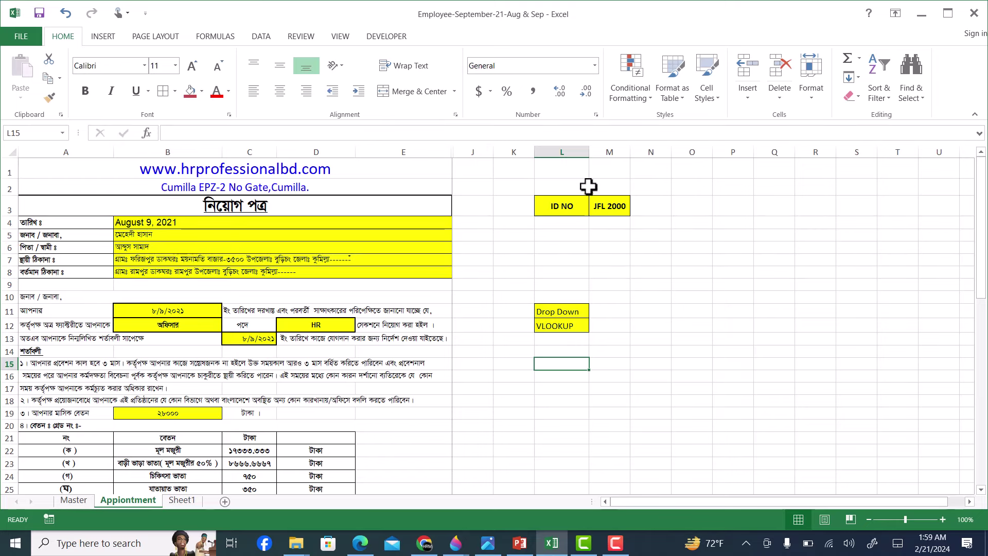
Fill cells L7 and M7 with red
click(580, 259)
drag(579, 260, 614, 260)
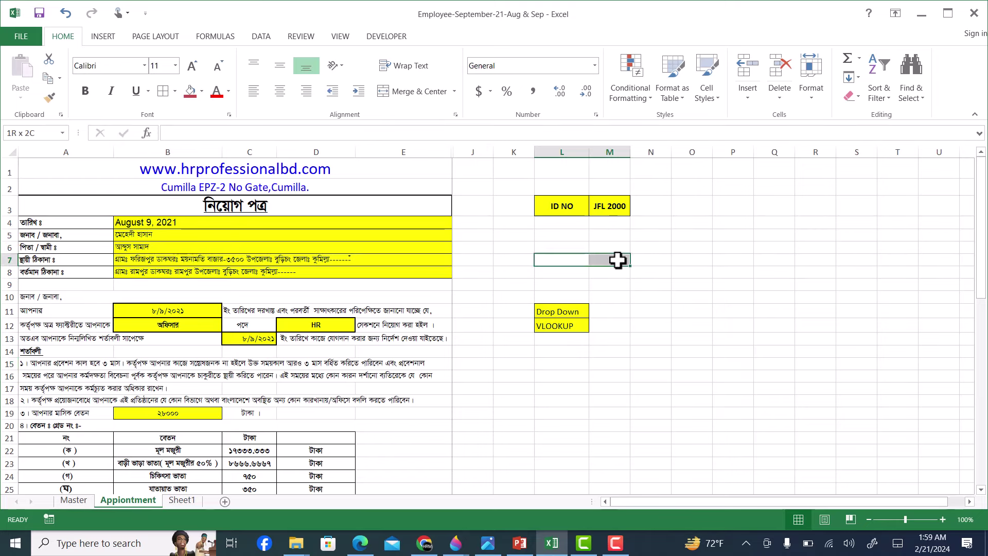
click(181, 91)
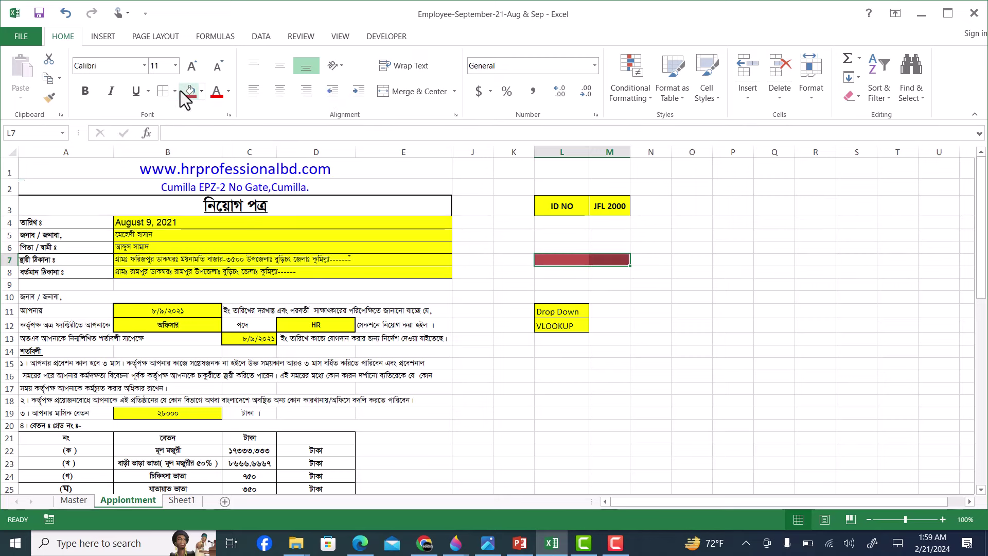
Copy the ID NO label from L3 into L7 and select M7
click(574, 208)
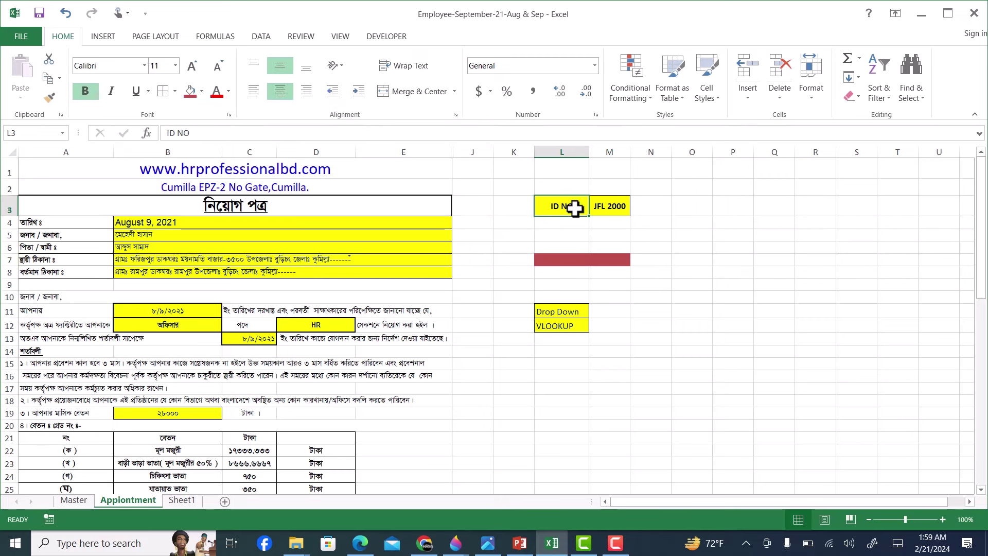
key(ctrl+c)
click(565, 258)
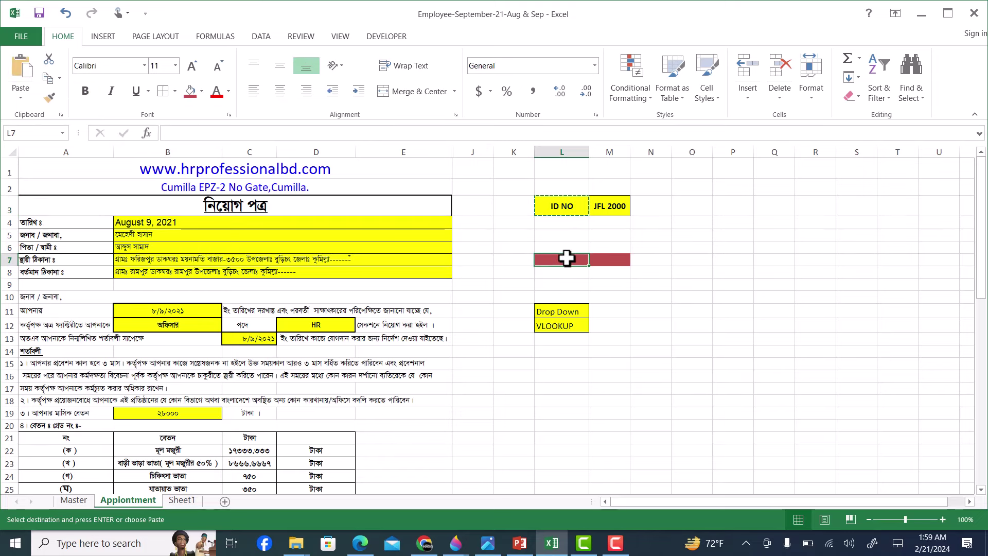
key(ctrl+v)
click(600, 261)
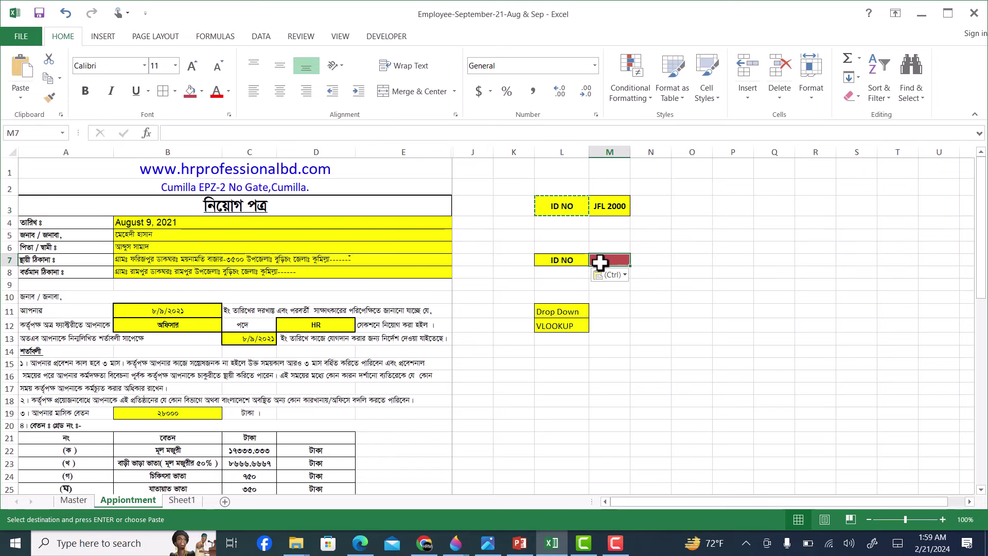
click(684, 224)
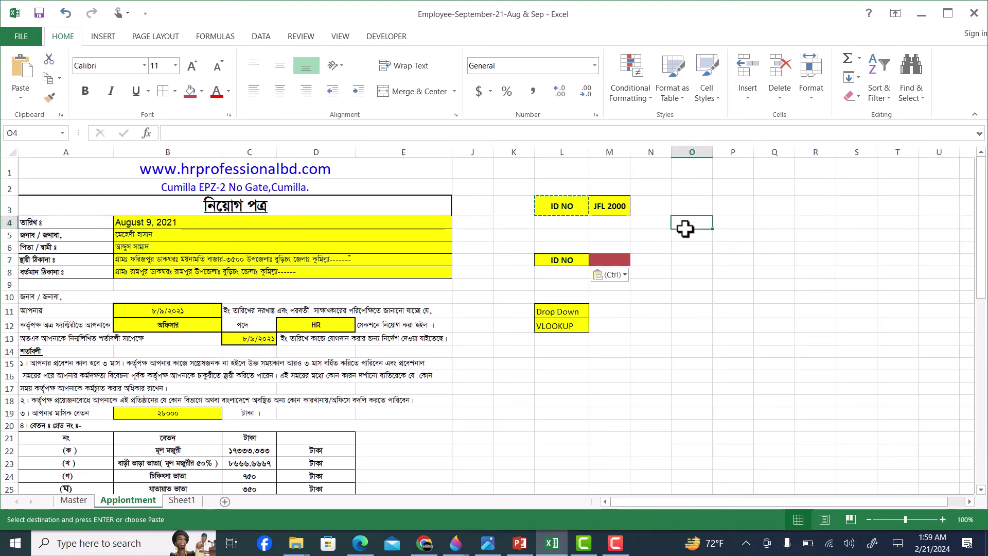
click(599, 262)
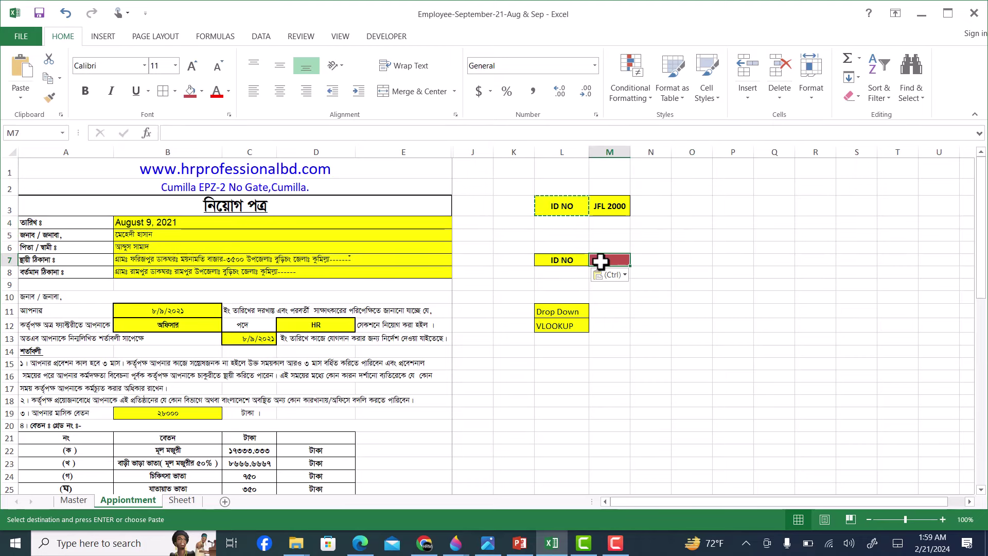
click(257, 37)
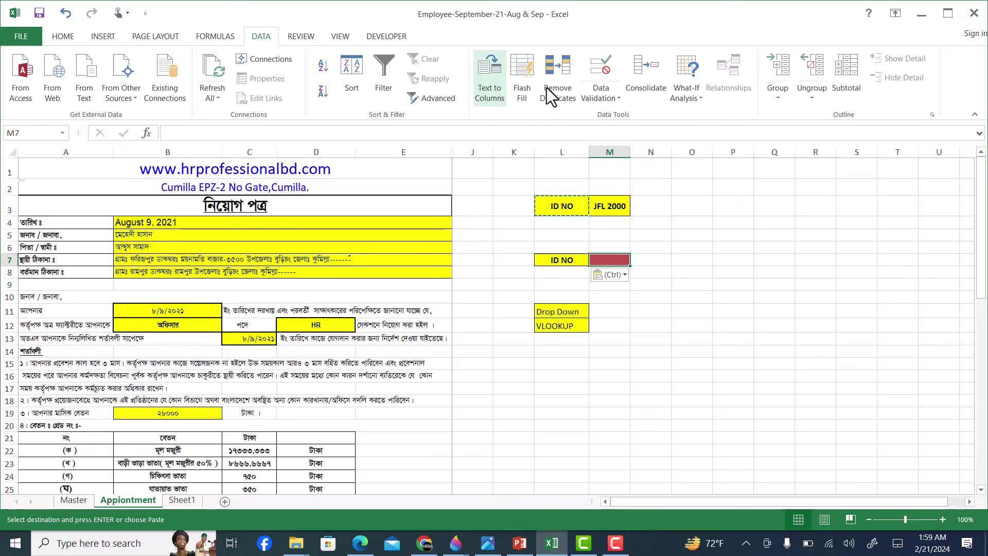
Give M7 List data validation with source =Master!$B:$B and check its drop-down
click(603, 92)
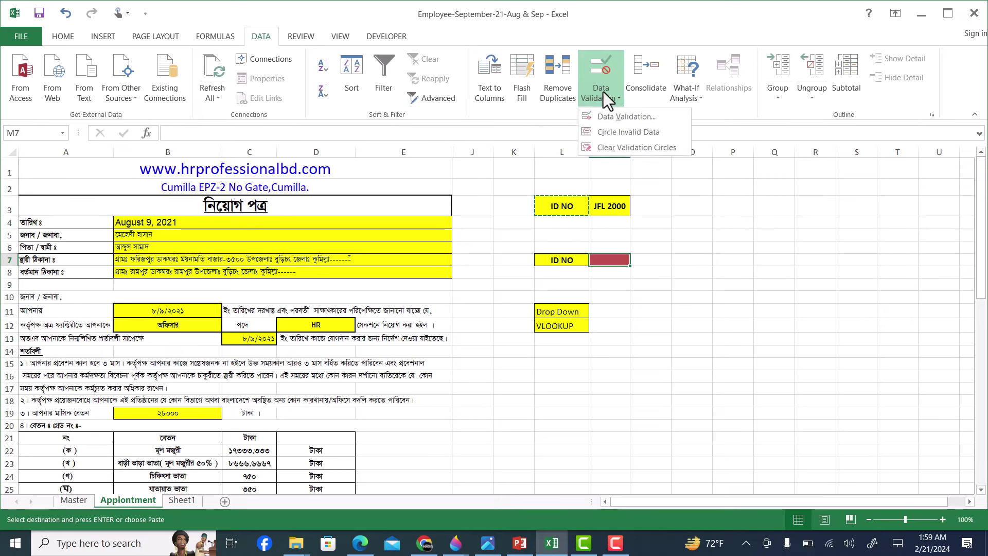
click(603, 120)
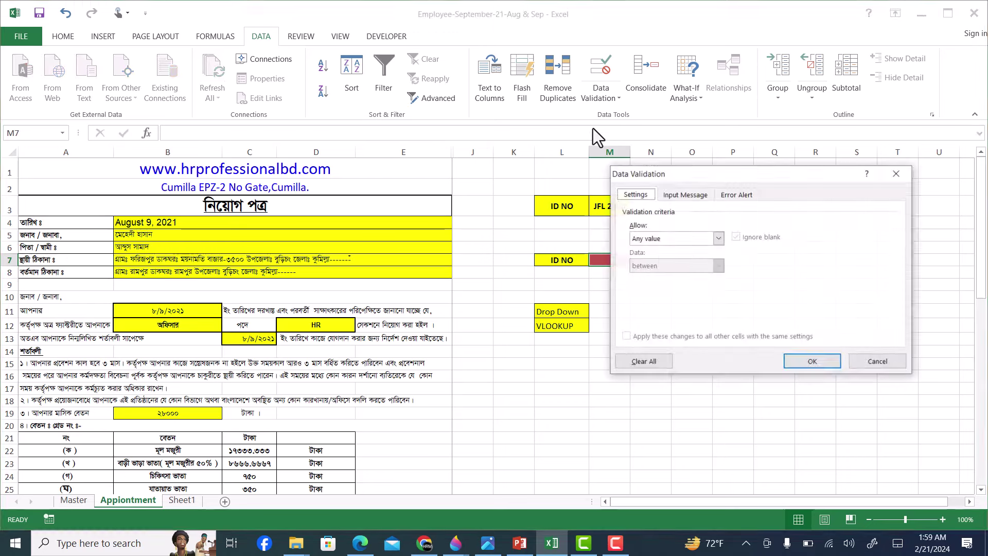
click(718, 239)
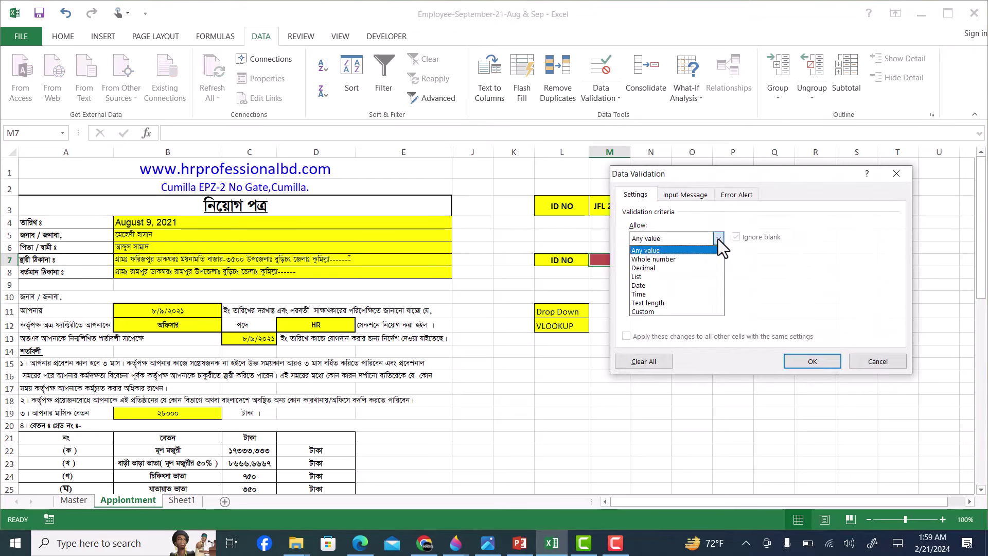
click(641, 276)
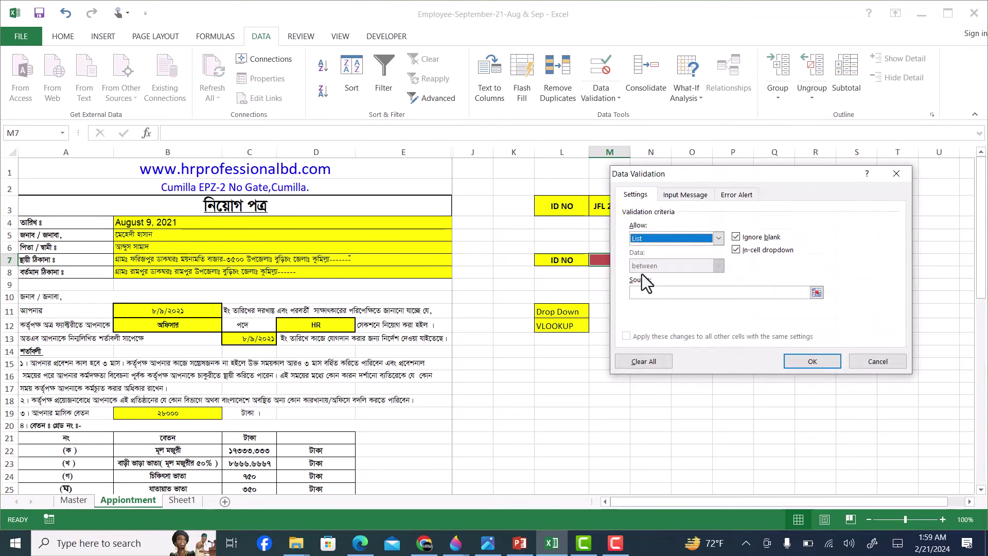
click(690, 290)
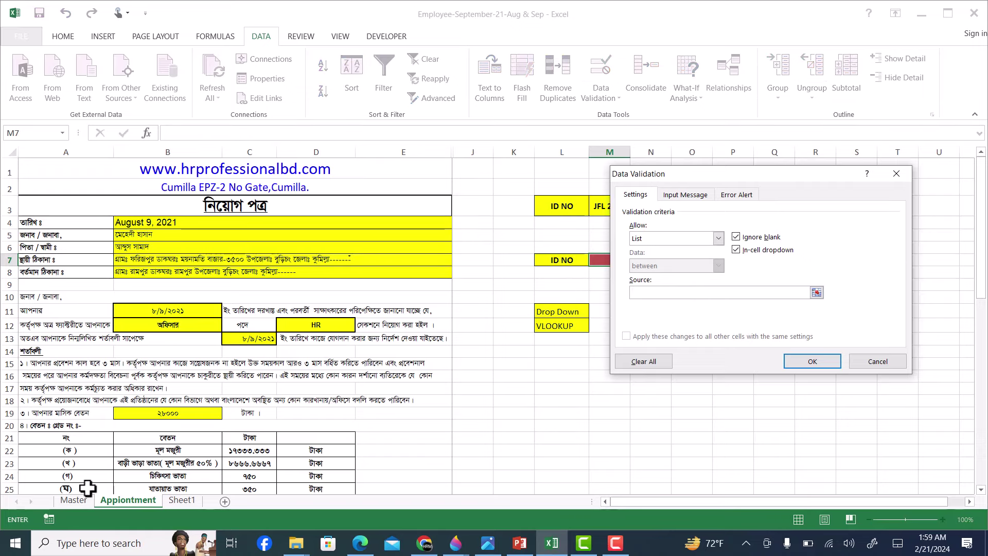
click(73, 500)
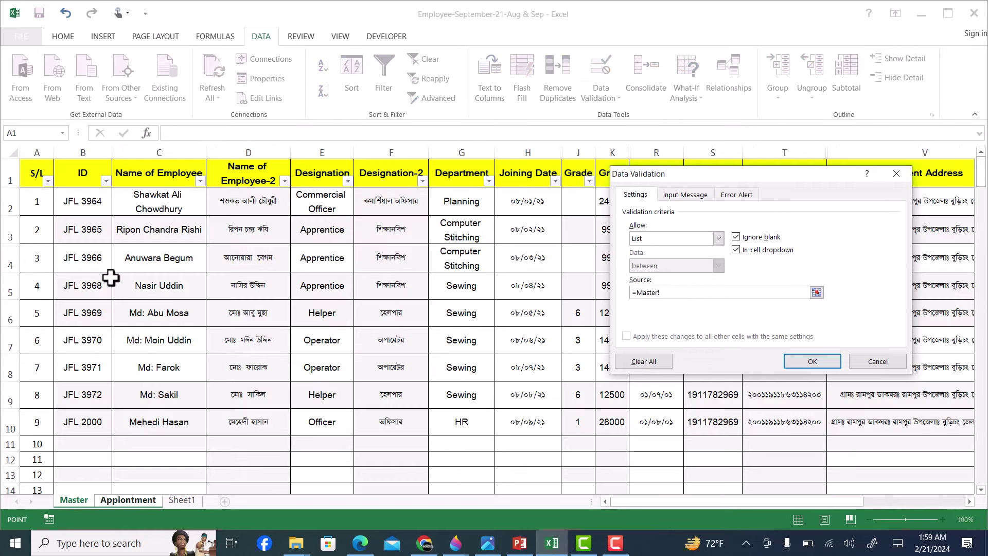
click(88, 153)
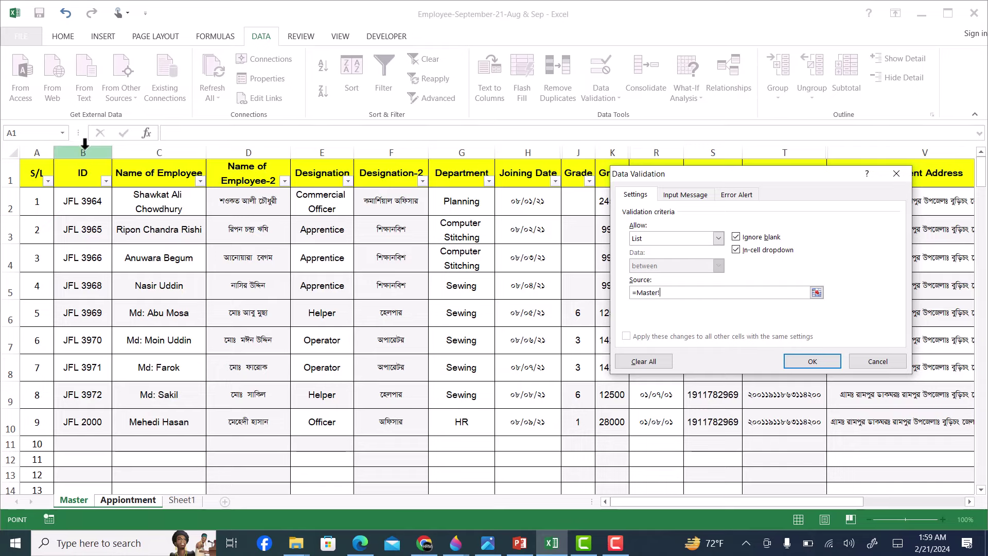
click(816, 360)
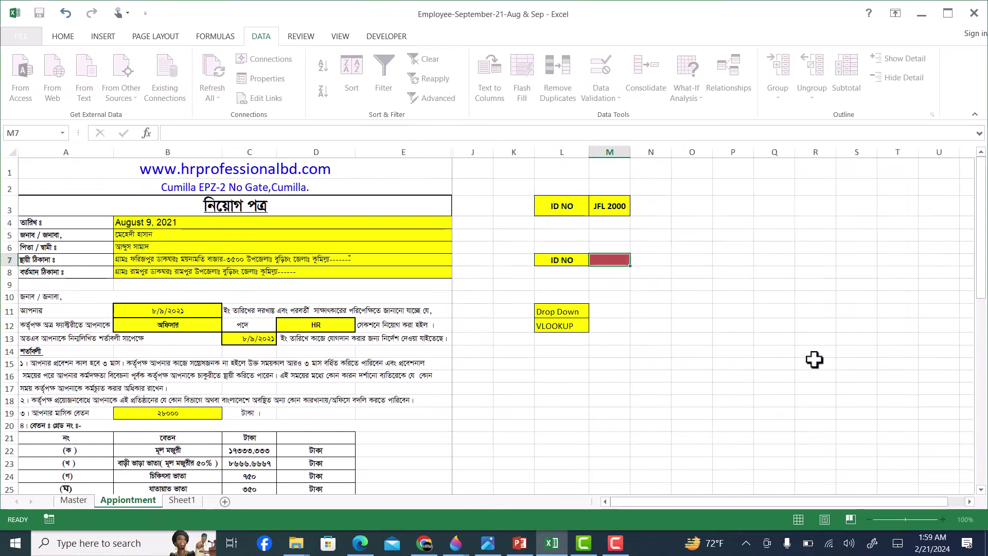
click(637, 260)
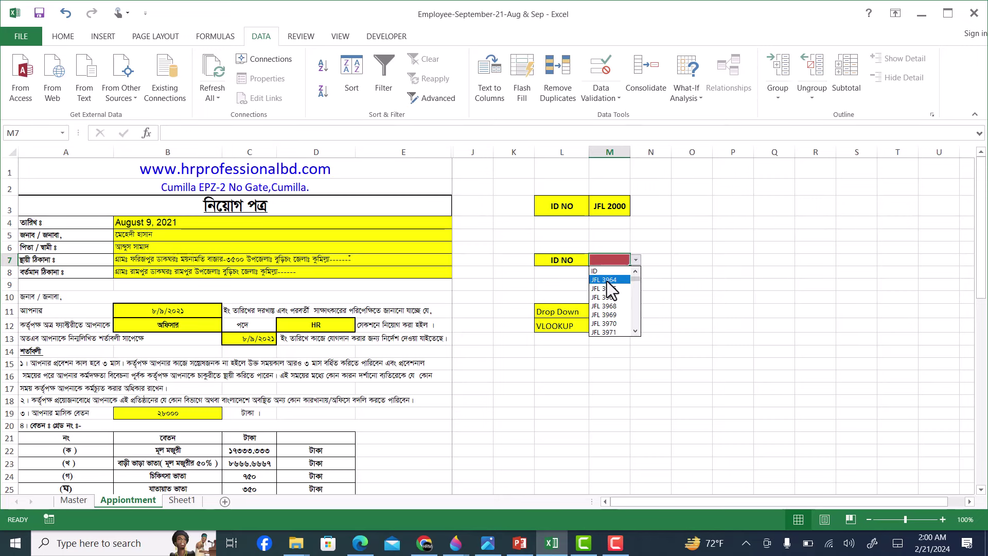
Clear the date, name and address fields in B4:E8, then undo to restore their lookups
key(Escape)
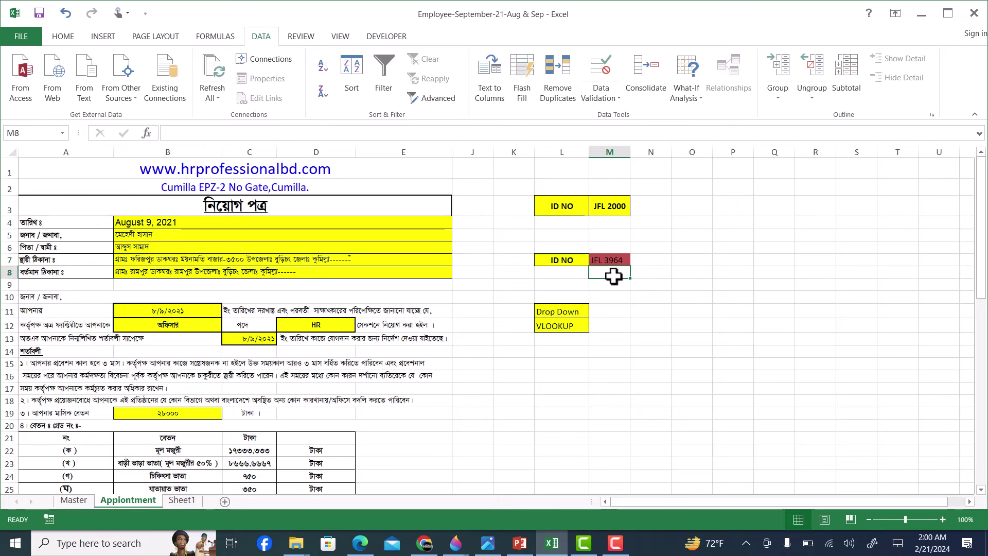
click(535, 323)
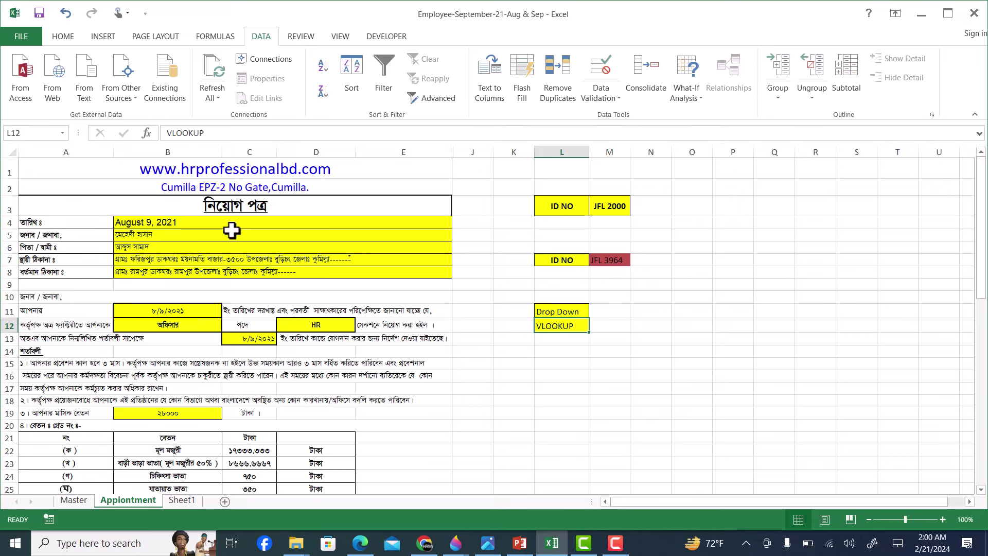
drag(218, 225, 210, 275)
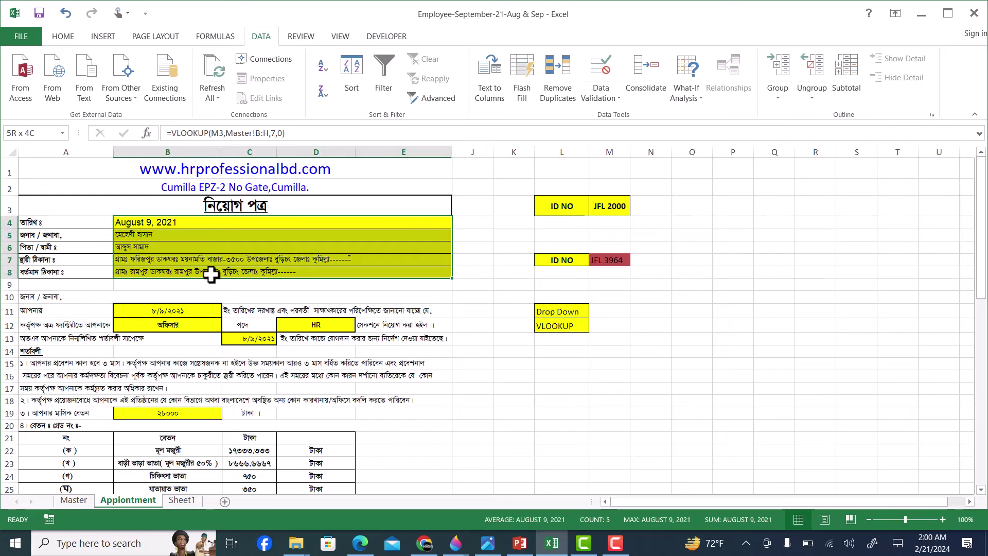
key(Delete)
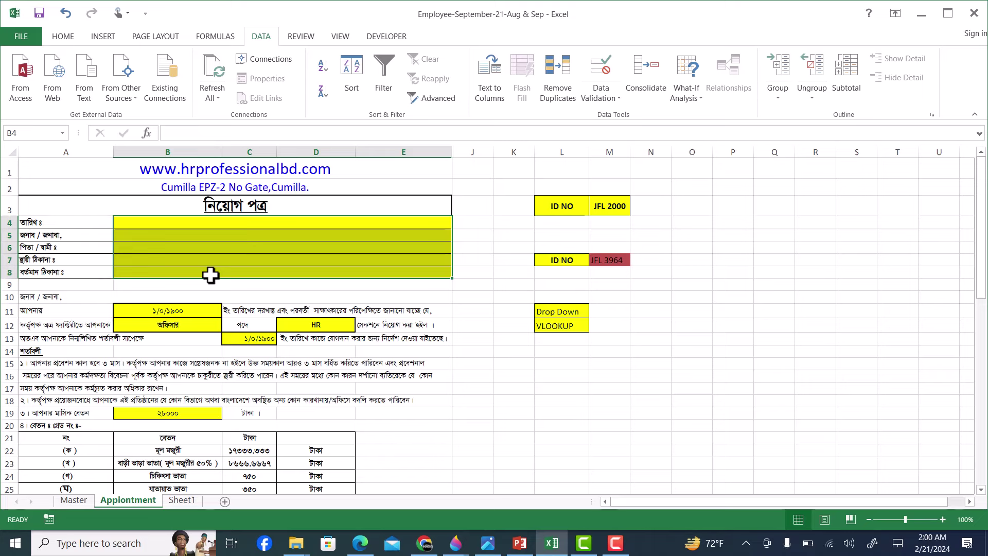
key(ctrl+z)
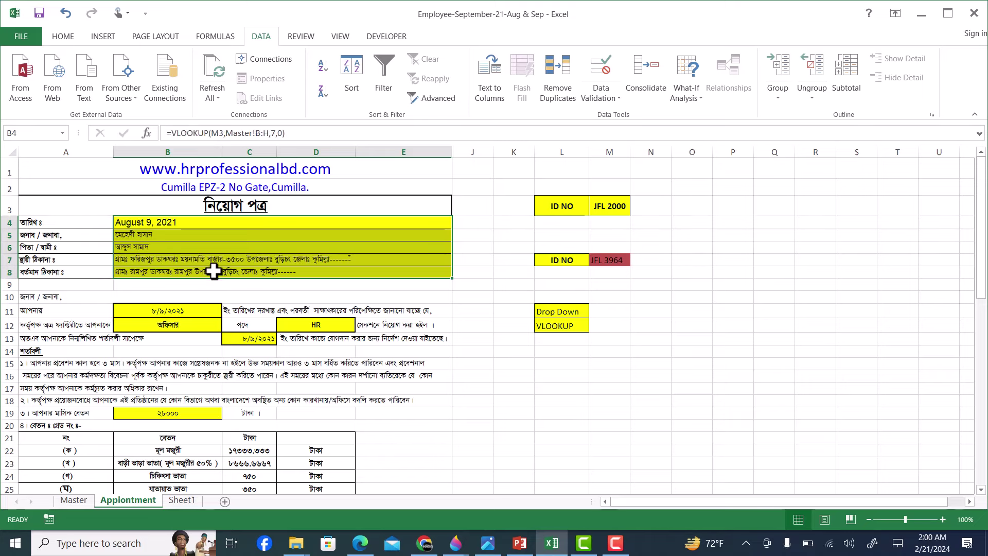
Inspect the lookup formulas in B5–B7, B11, B12, C13, D12 and B19, then select rows 4–8
click(217, 238)
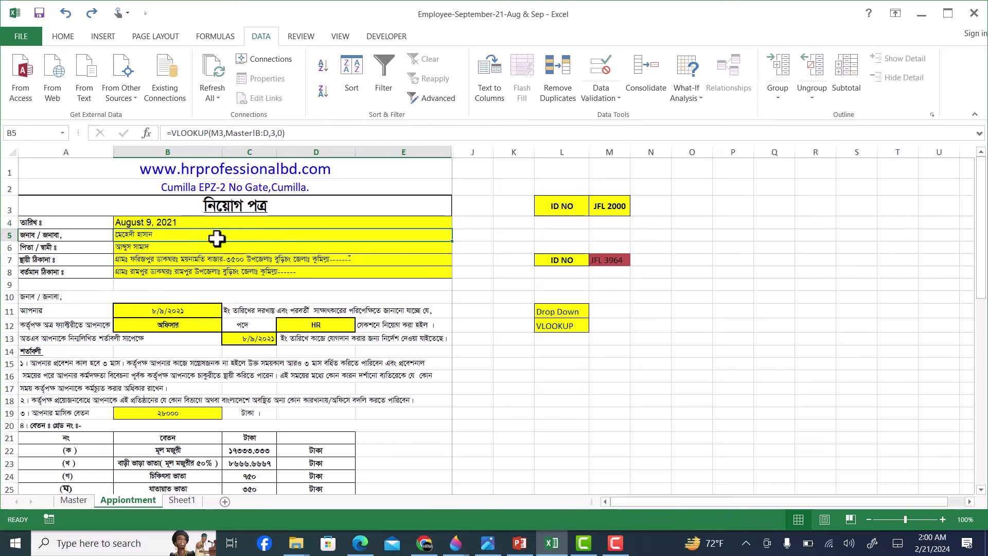
click(176, 246)
click(173, 260)
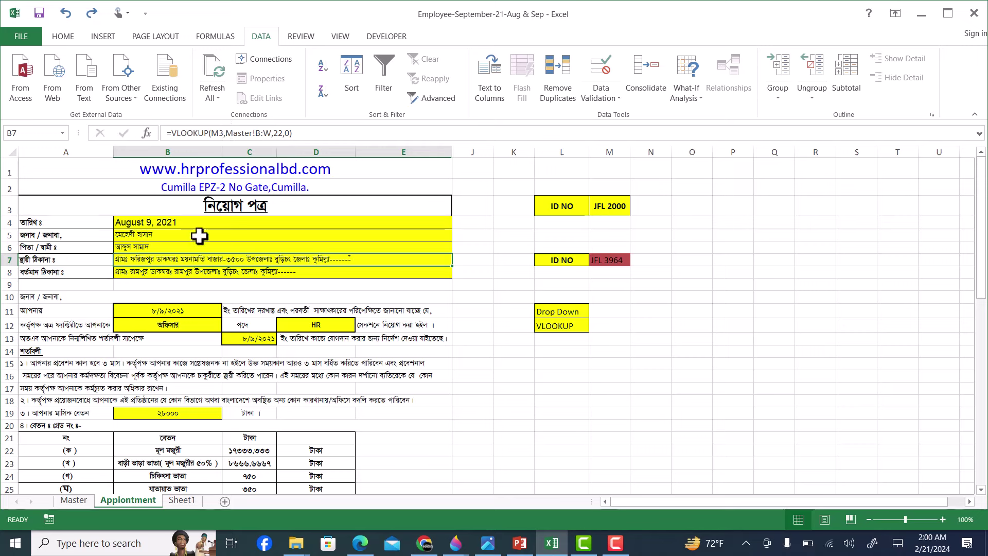
click(192, 311)
click(184, 326)
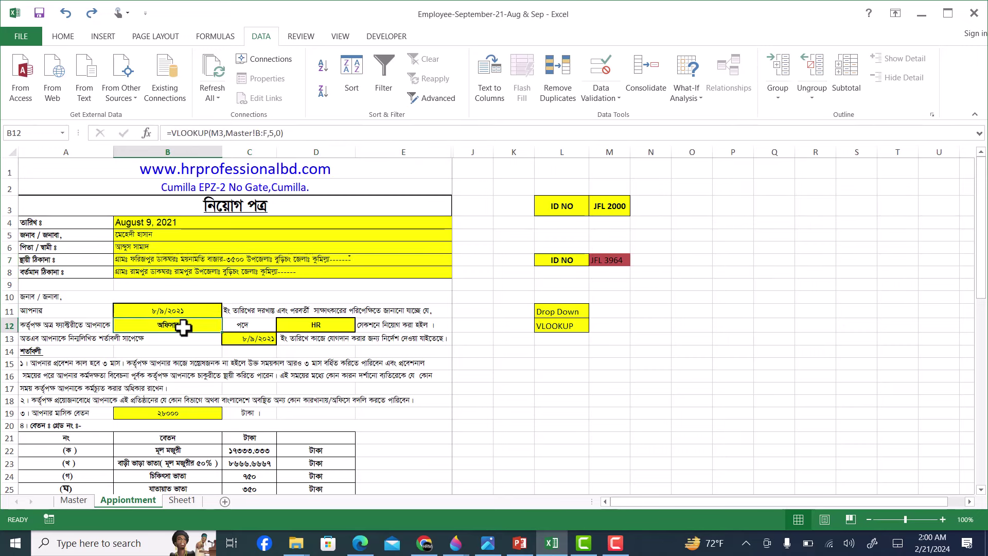
click(244, 339)
click(315, 327)
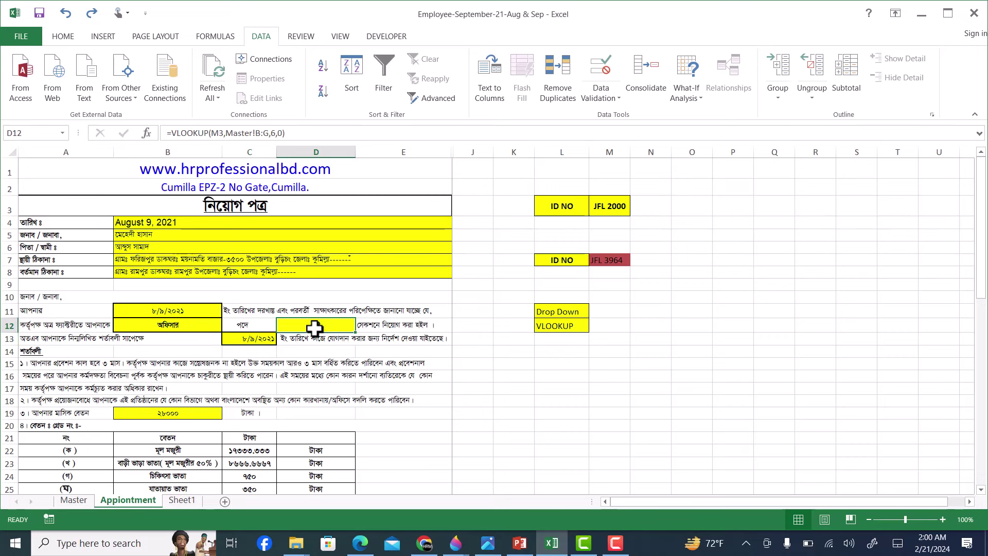
click(177, 413)
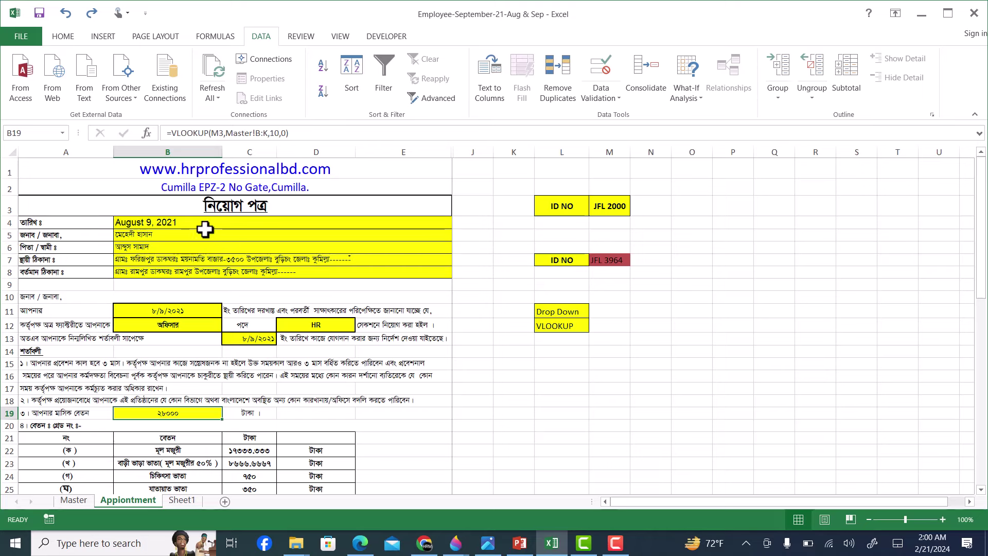
drag(197, 223, 198, 269)
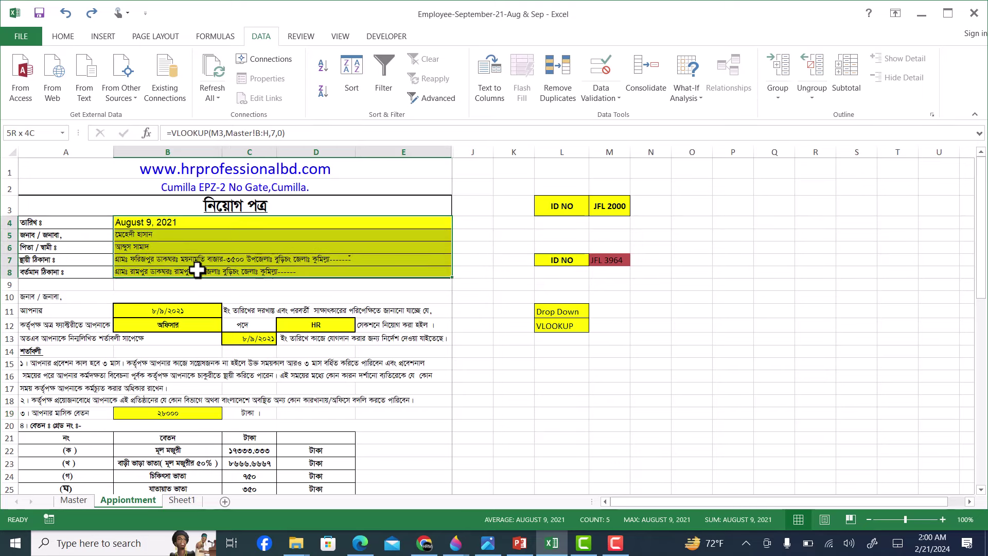
Clear the lookups from rows 4–8, select B4 and review the Master employee table
key(Delete)
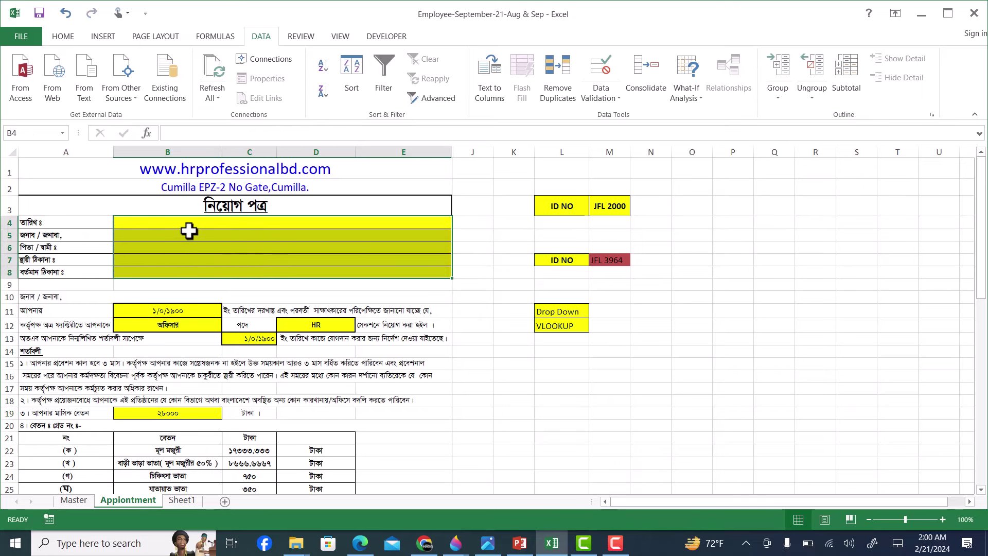
click(190, 226)
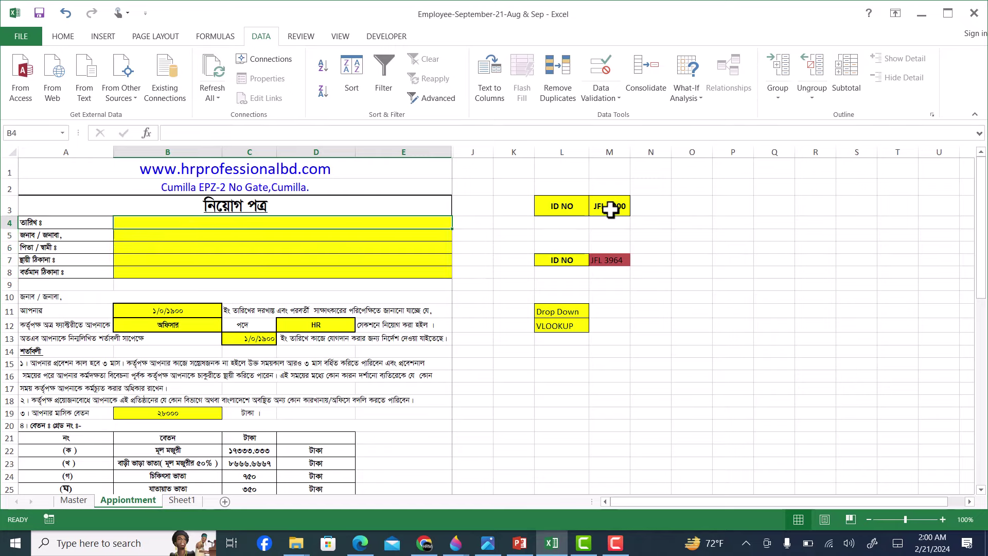
click(83, 504)
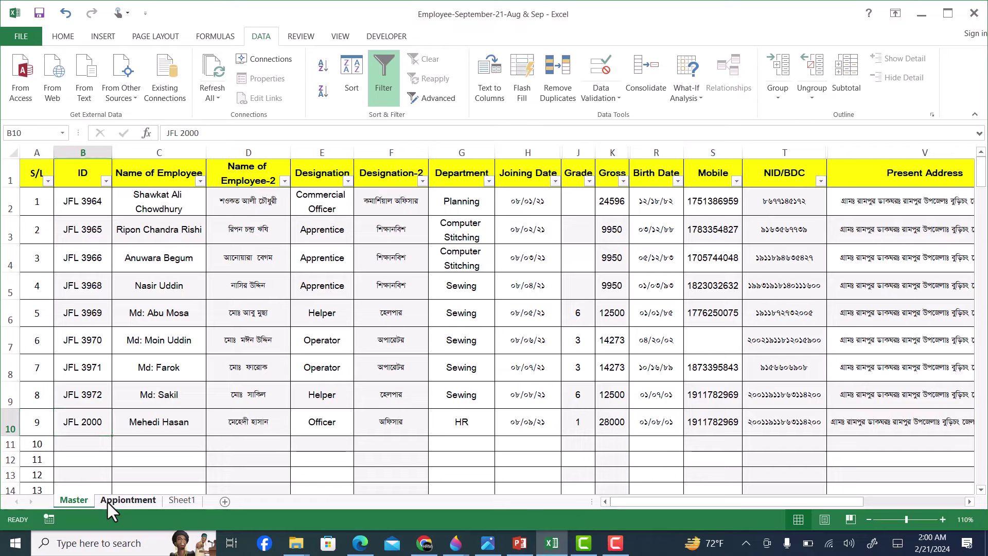
click(107, 501)
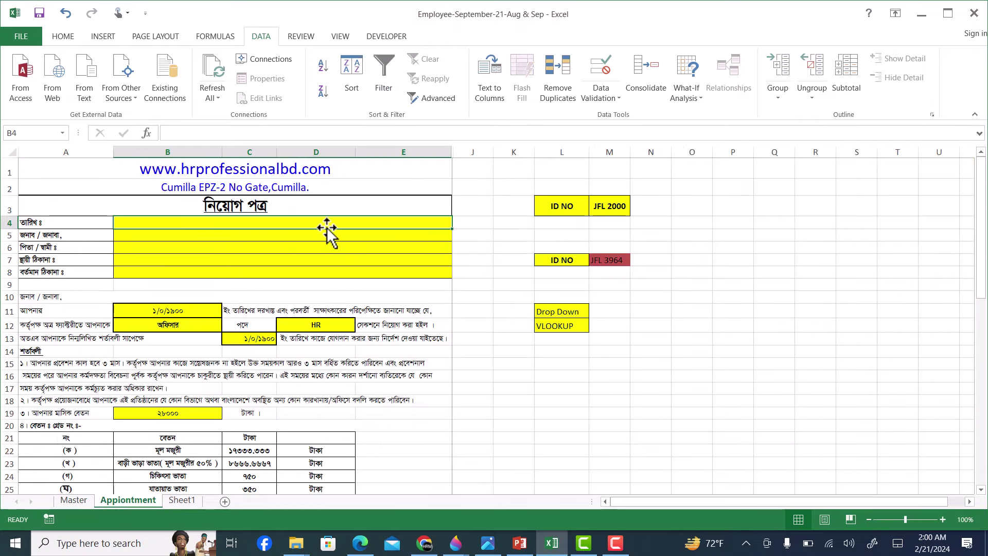
Start a VLOOKUP in B4 using the red ID cell M7 as lookup value
text(=)
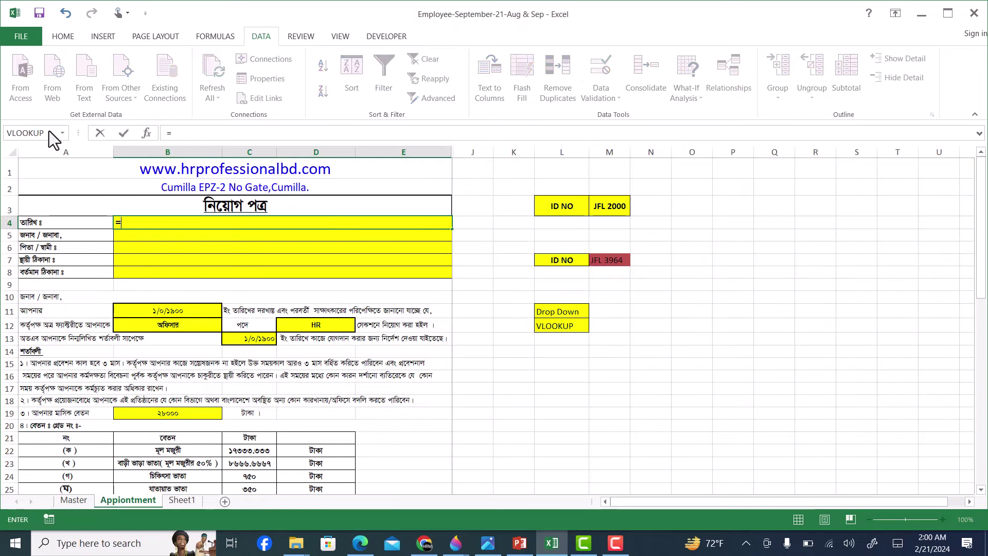
click(45, 132)
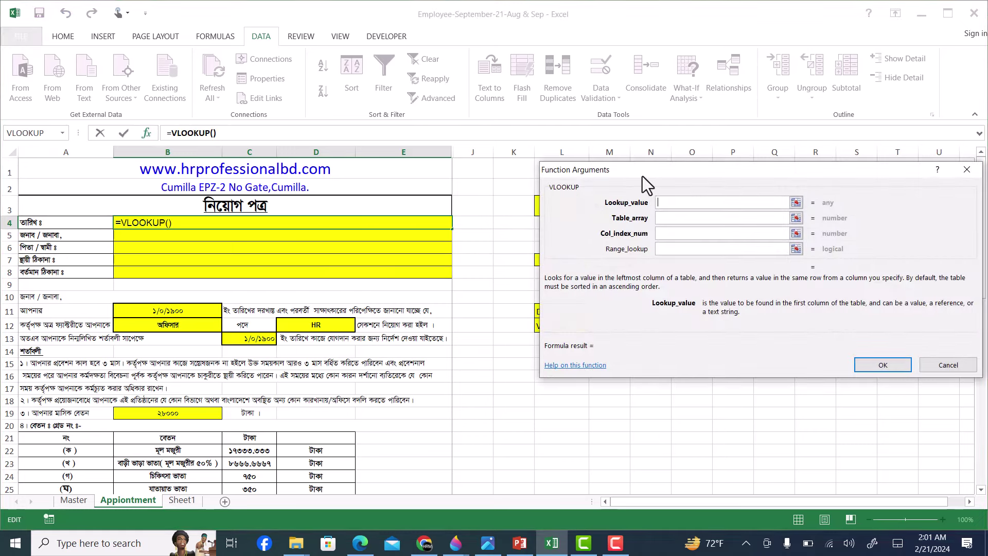
drag(642, 176, 603, 291)
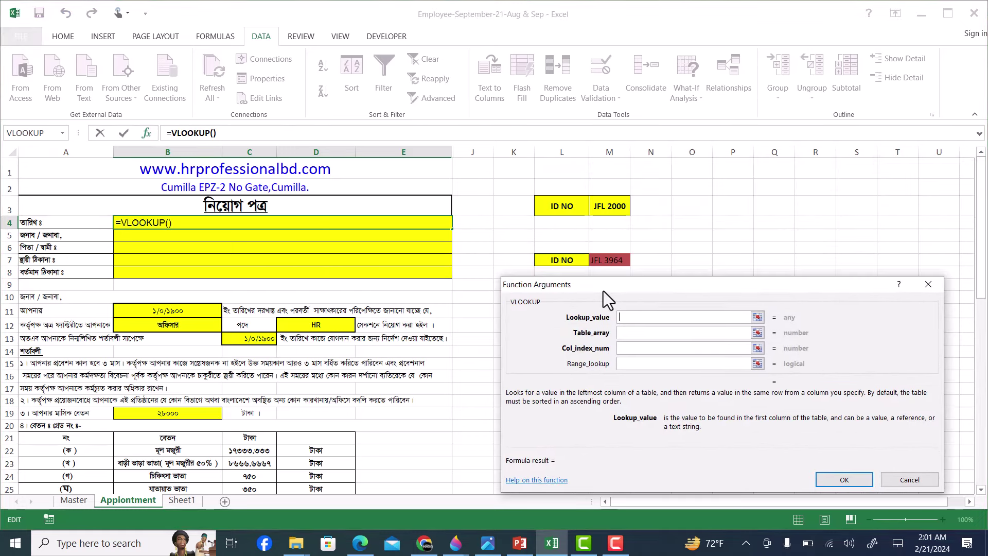
click(610, 259)
click(634, 334)
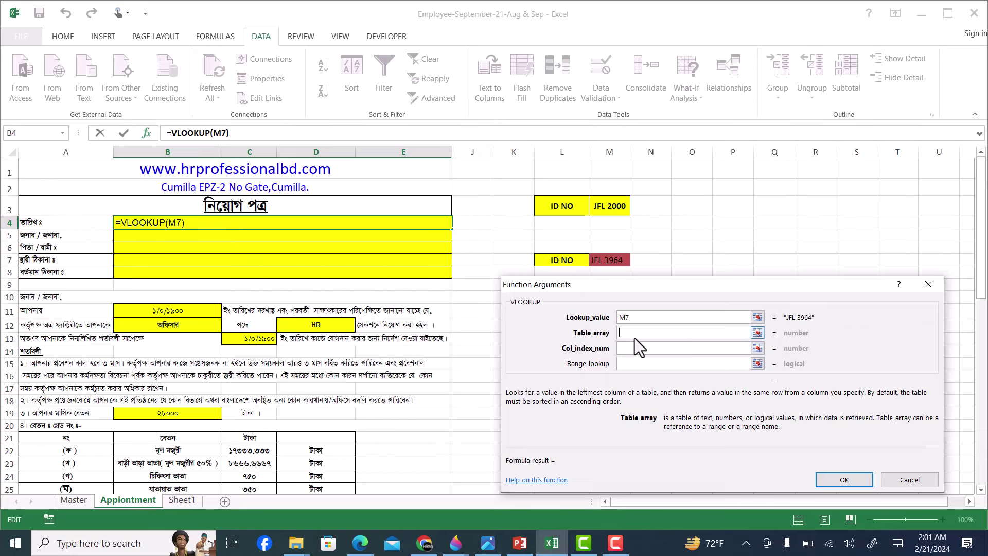
Complete B4's lookup with table Master!B:H, column 7, exact match 0, showing August 1, 2021
click(75, 501)
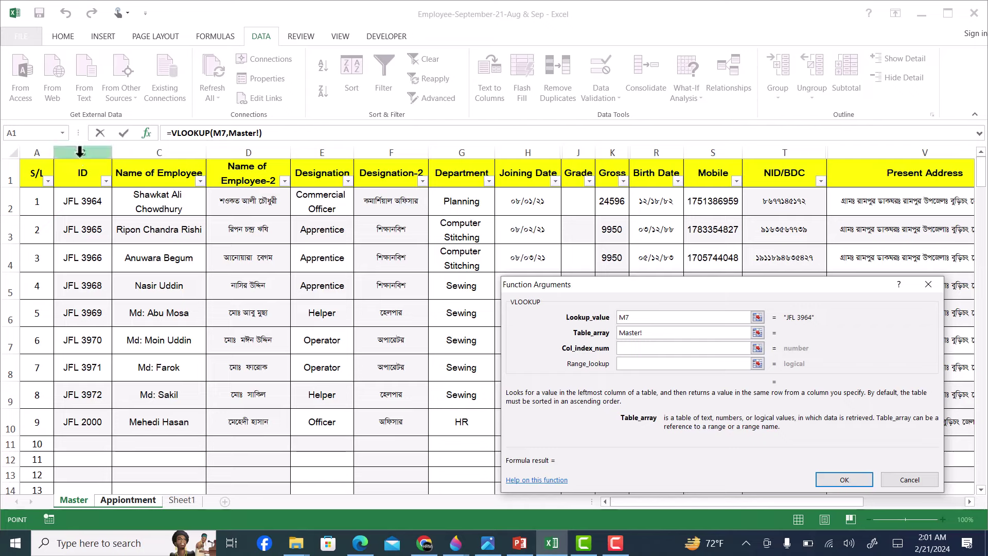
drag(80, 153, 533, 149)
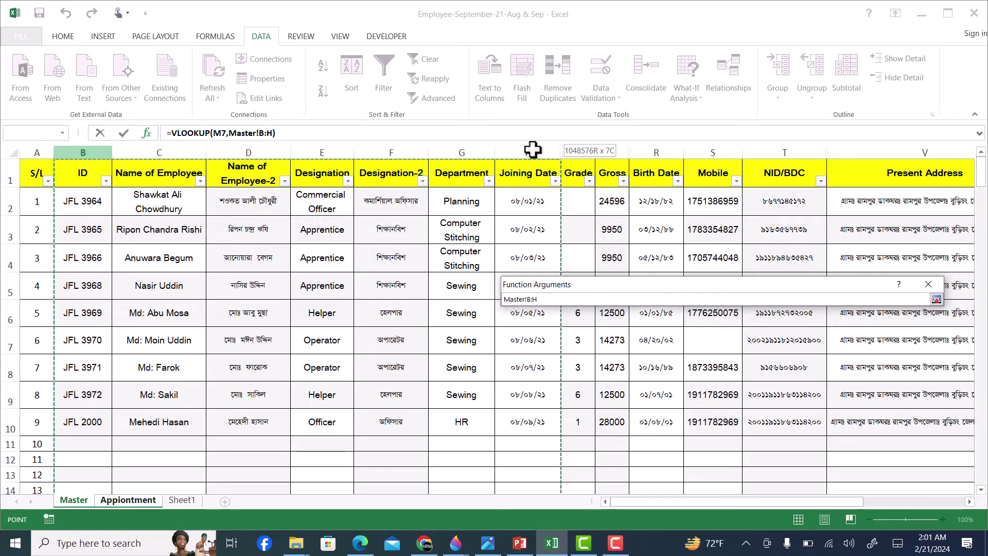
drag(533, 150, 532, 149)
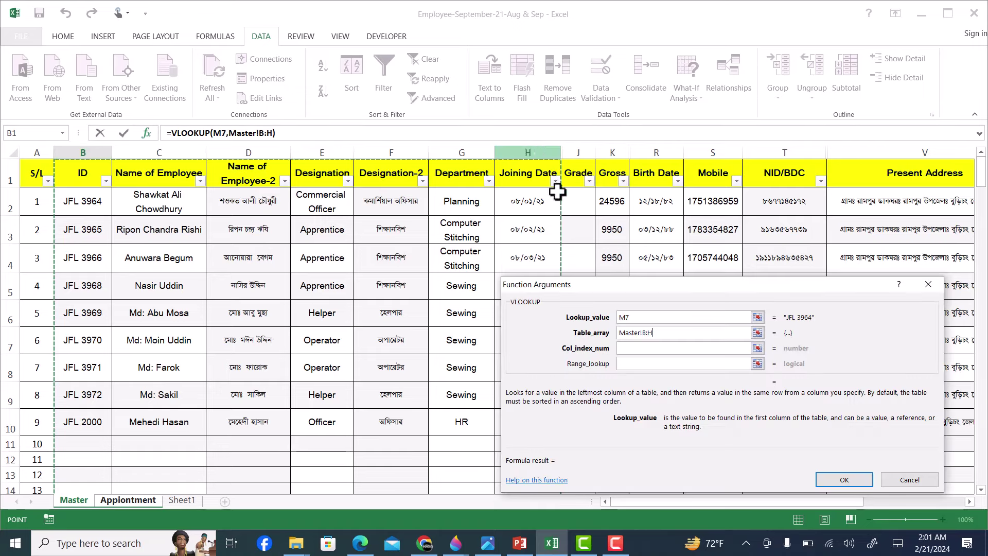
click(629, 348)
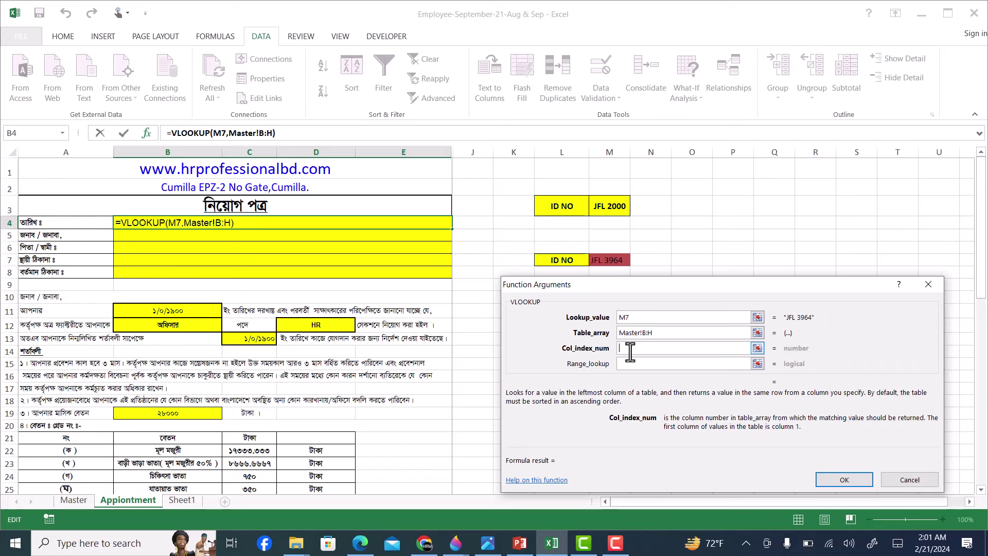
text(7)
click(631, 363)
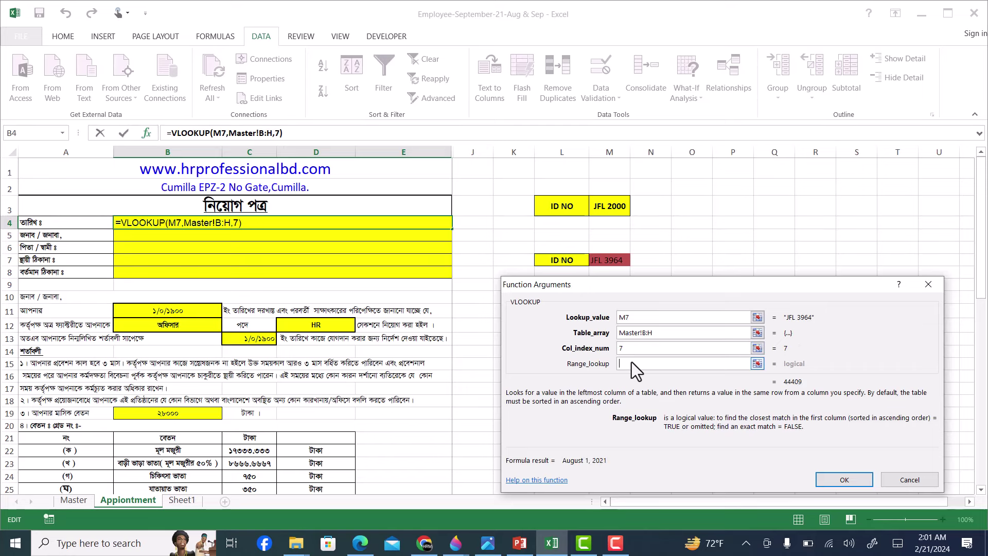
text(0)
click(844, 479)
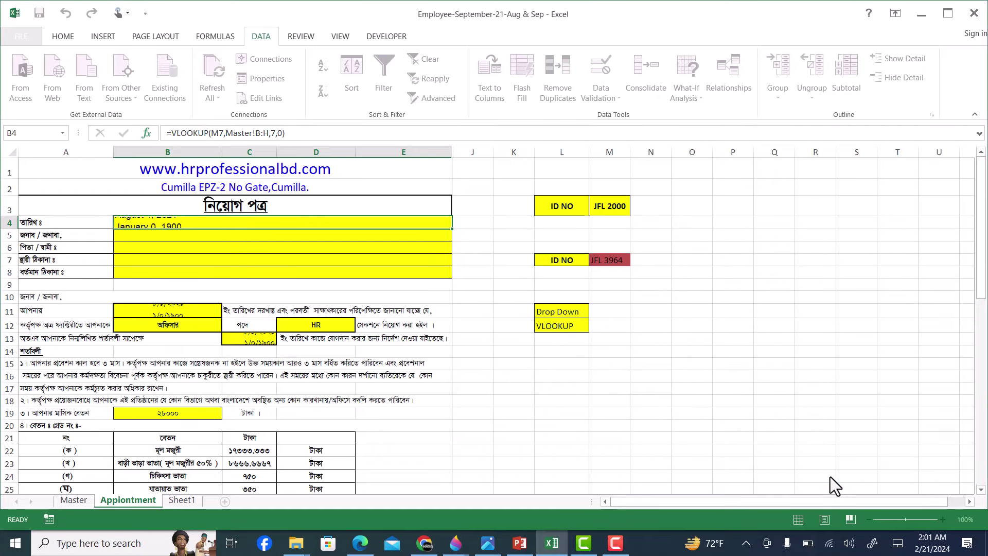
click(163, 236)
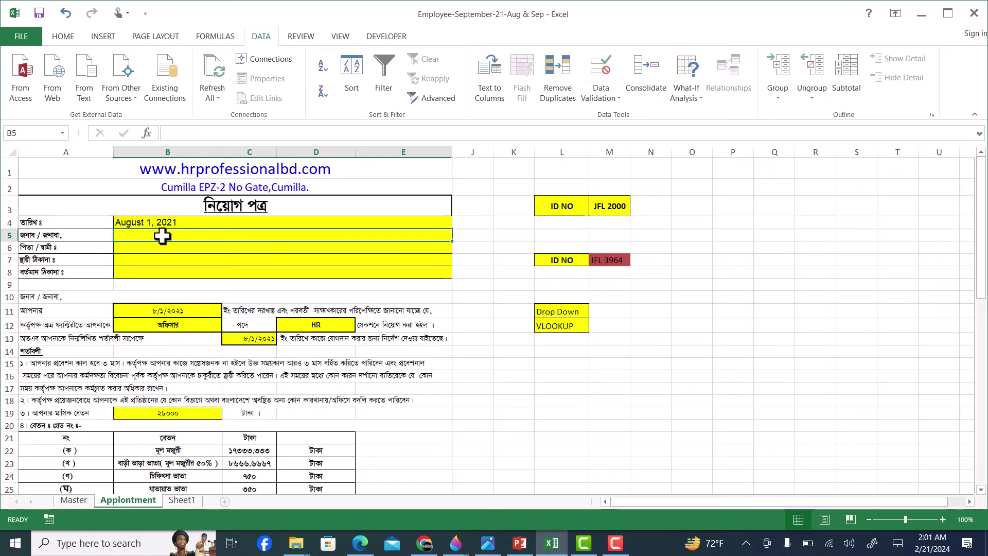
Enter =VLOOKUP(M7,Master!B:D,3,0) in B5 to show JFL 3964's employee name
text(=)
click(27, 132)
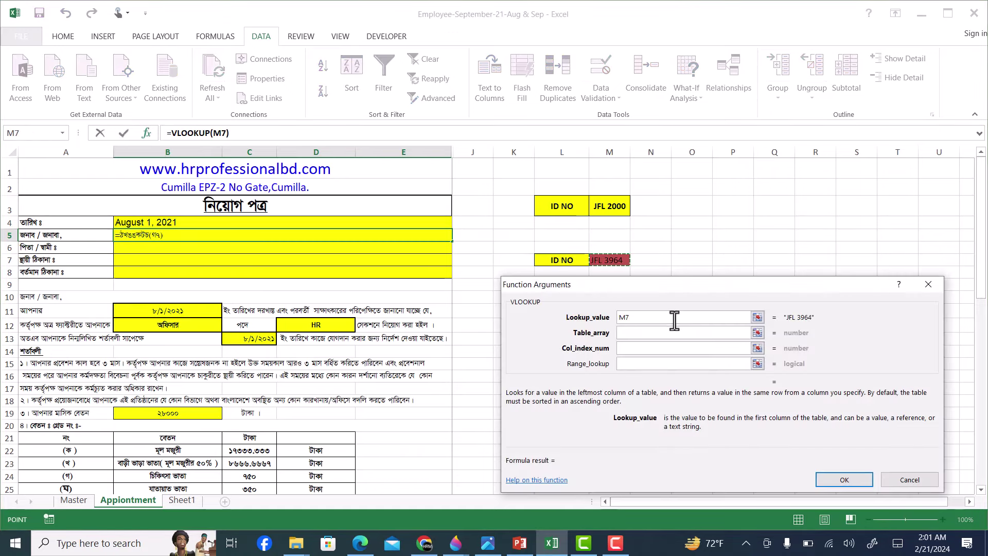
click(644, 332)
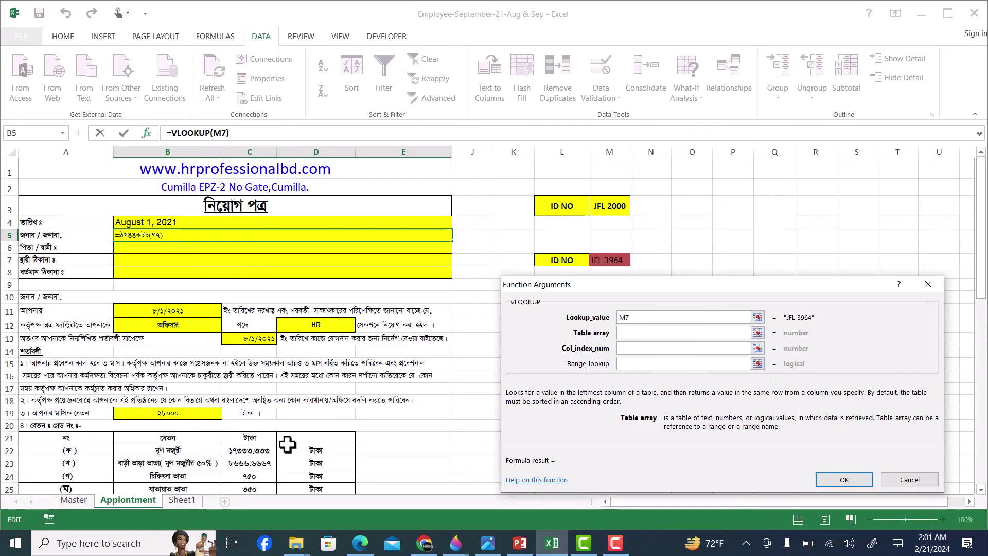
click(73, 499)
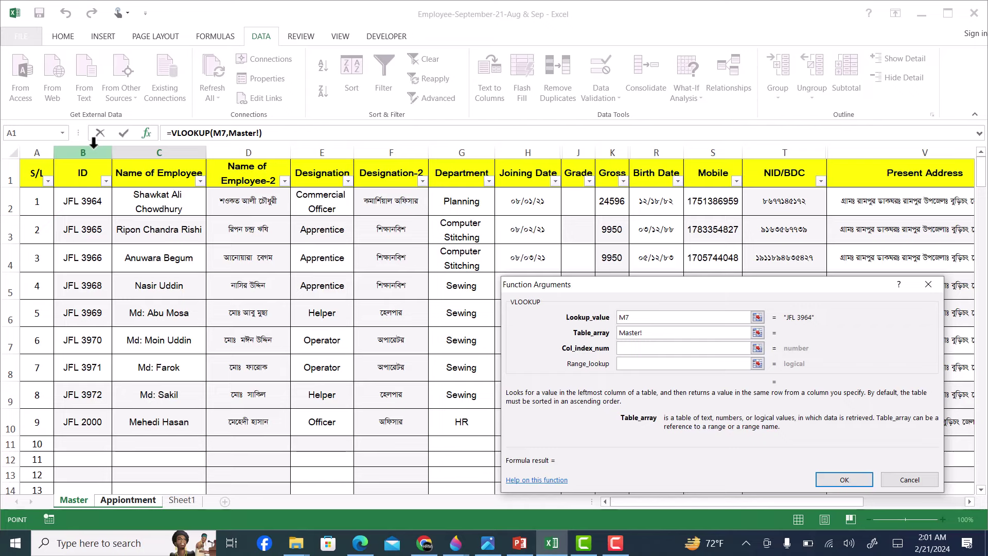
drag(97, 146, 241, 152)
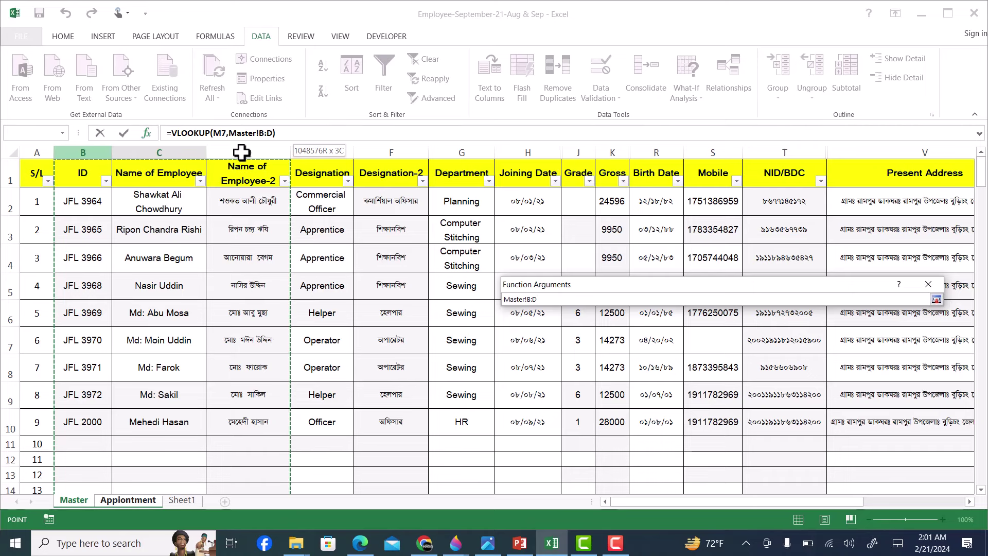
drag(241, 152, 241, 150)
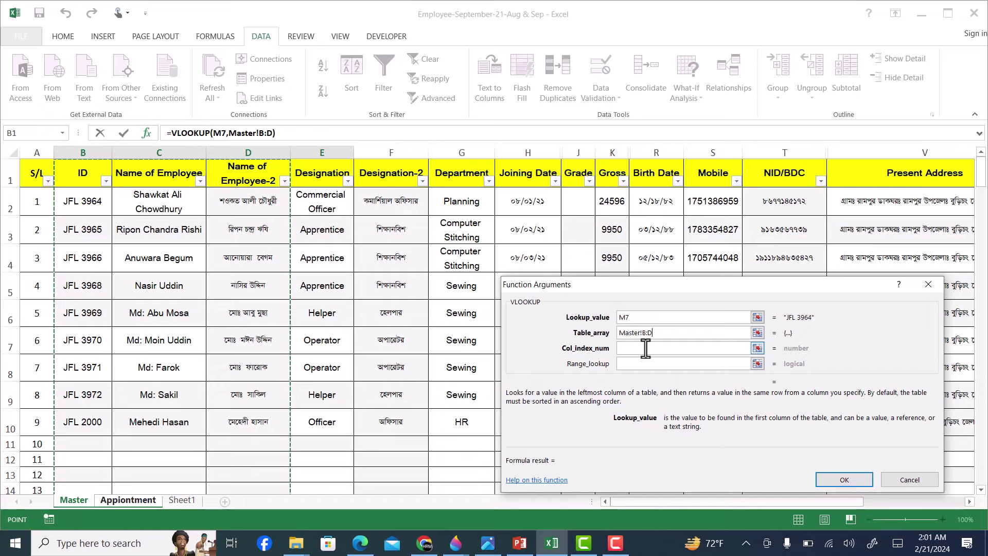
click(645, 348)
text(3)
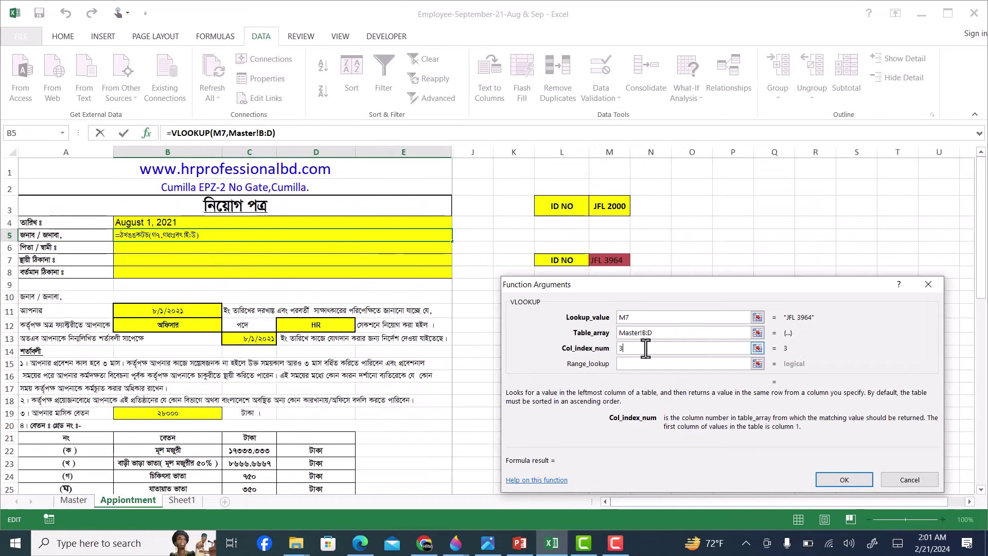
click(641, 363)
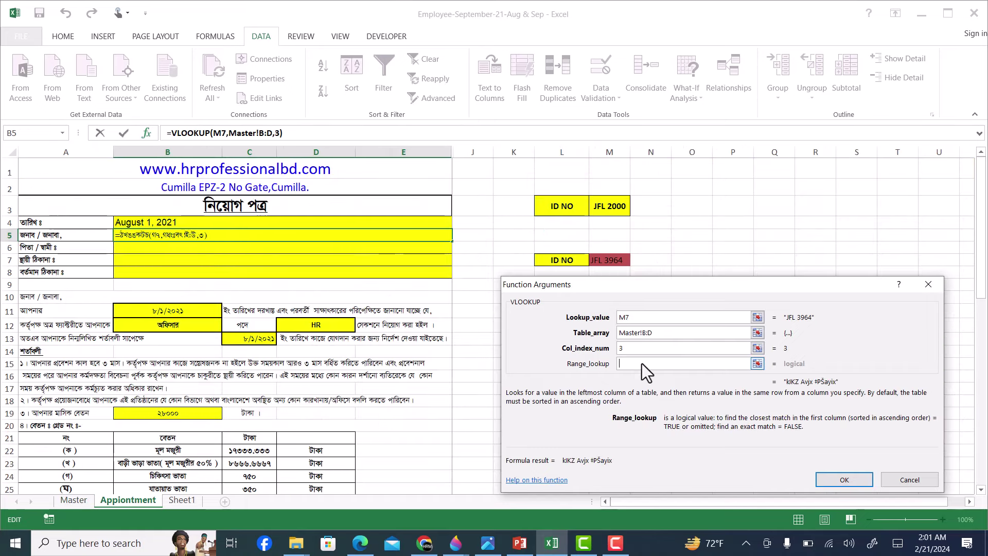
text(0)
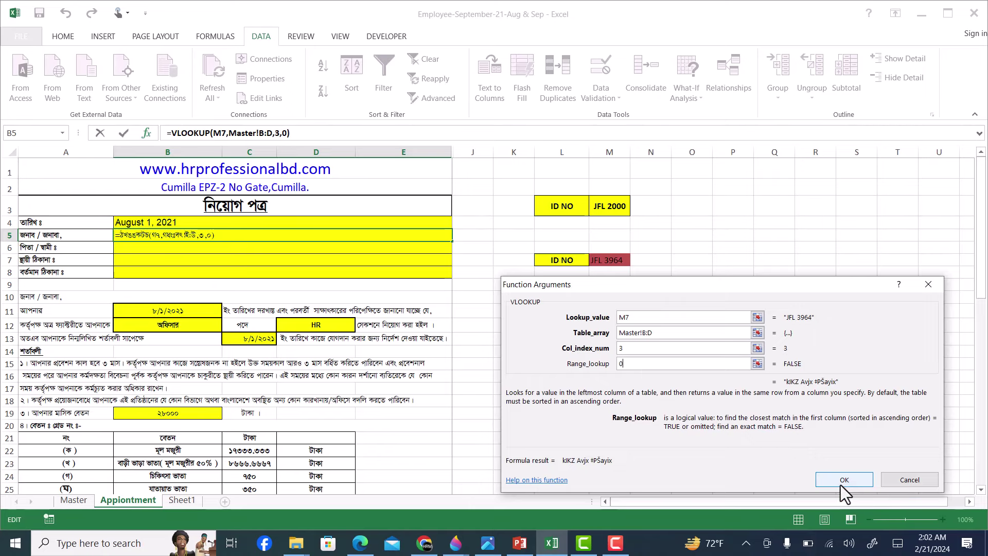
click(844, 479)
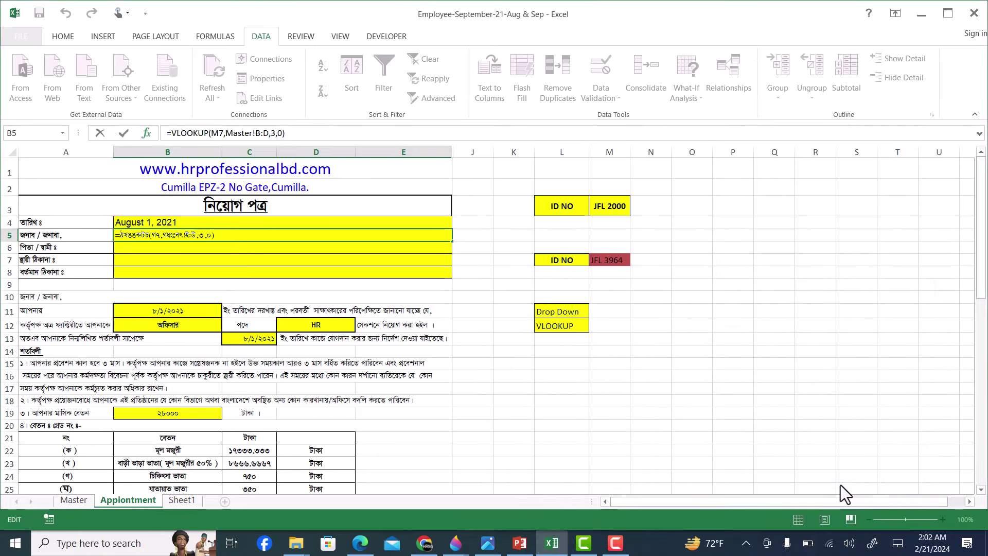
click(217, 250)
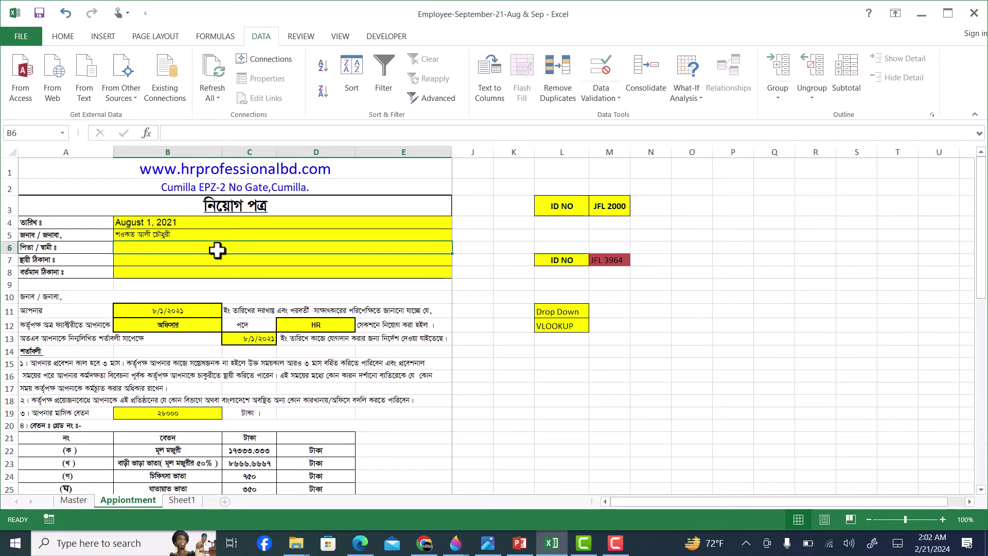
text(=)
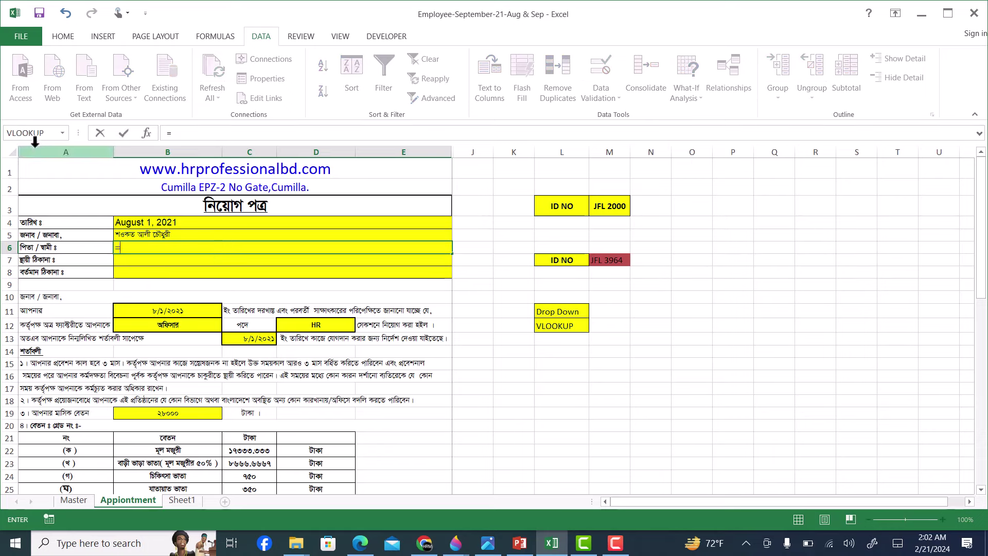
click(32, 135)
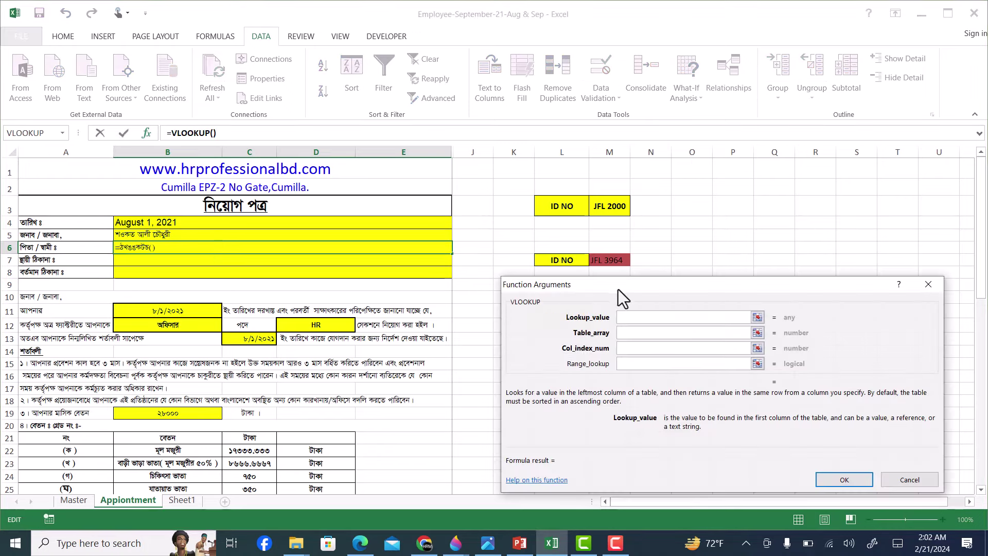
click(602, 261)
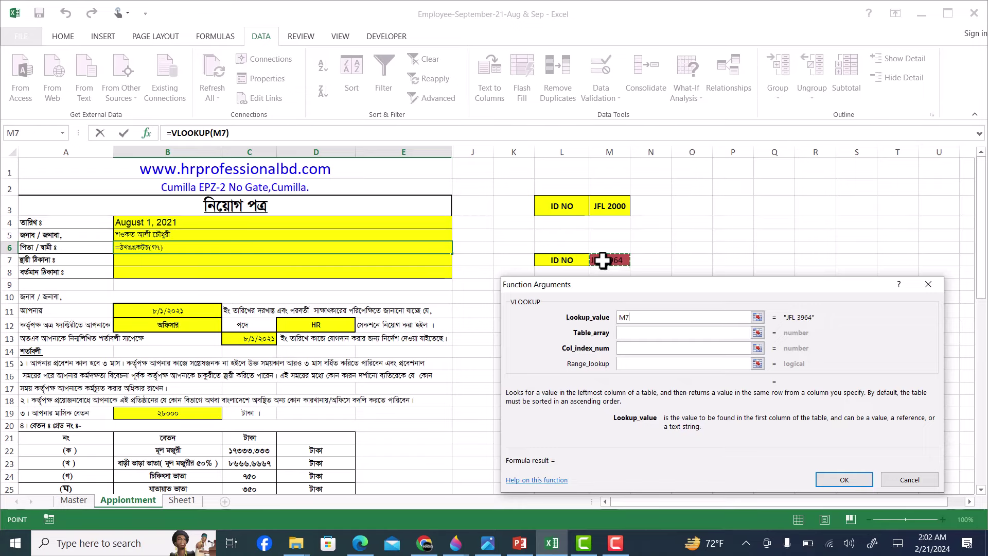
click(647, 333)
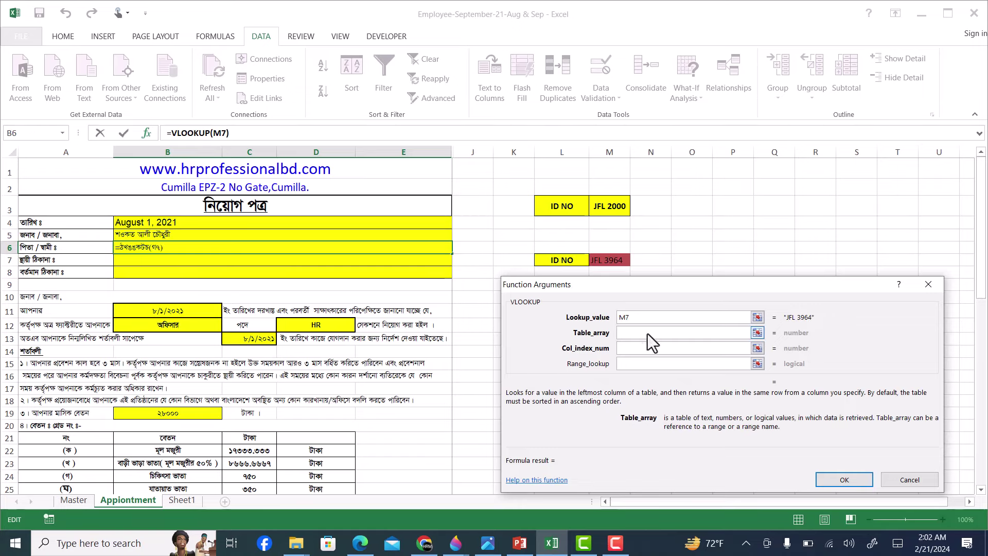
click(80, 501)
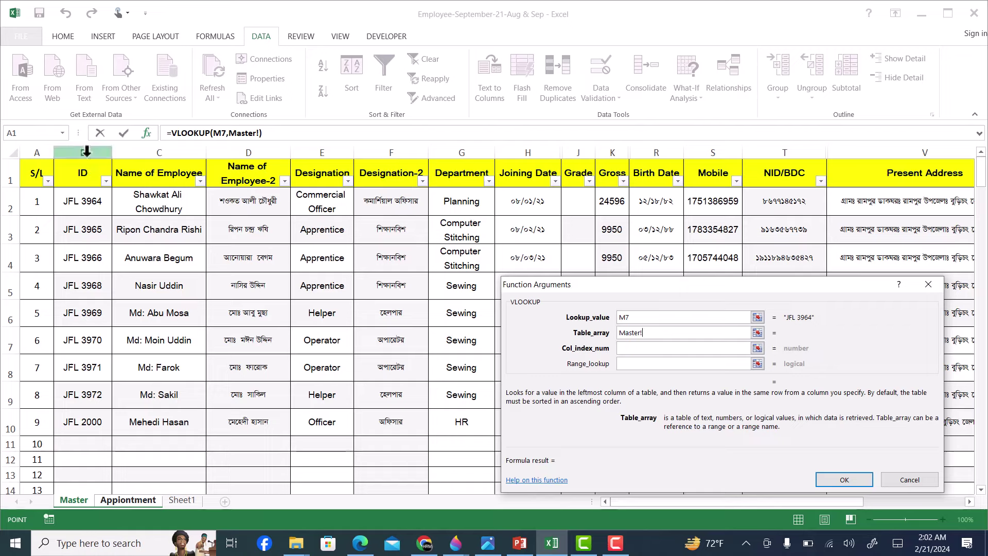
mouse_move(83, 152)
mouse_down()
mouse_move(977, 255)
mouse_move(736, 241)
mouse_up()
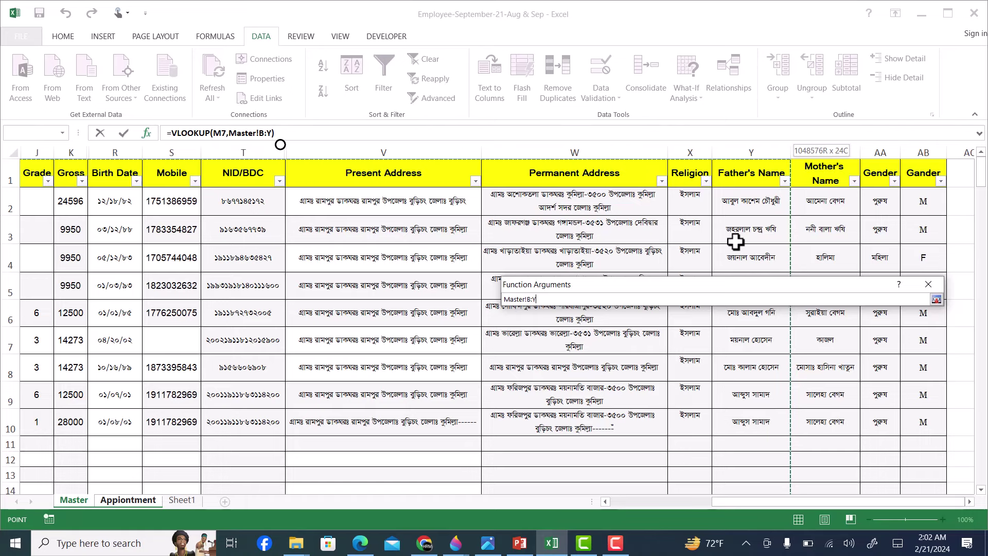
drag(735, 241, 735, 241)
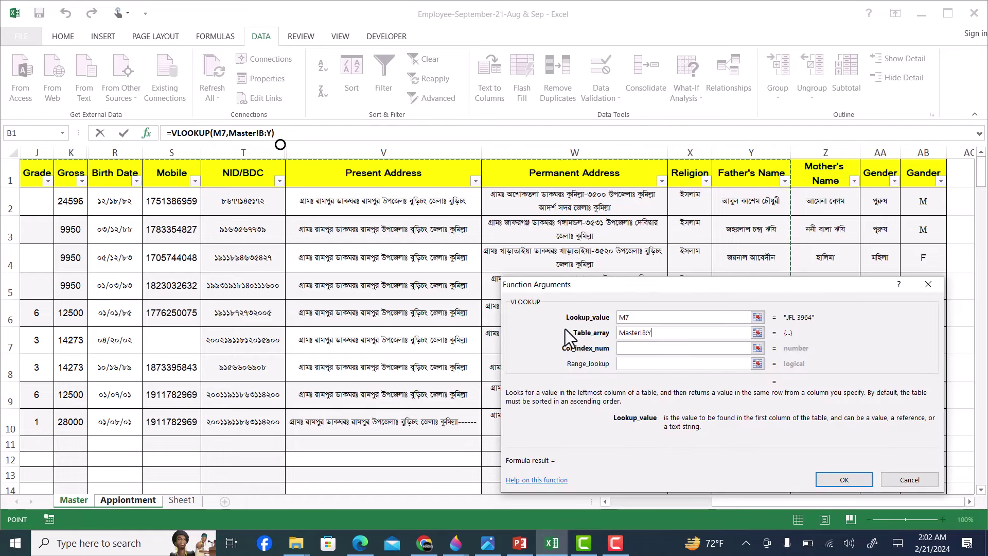
click(632, 349)
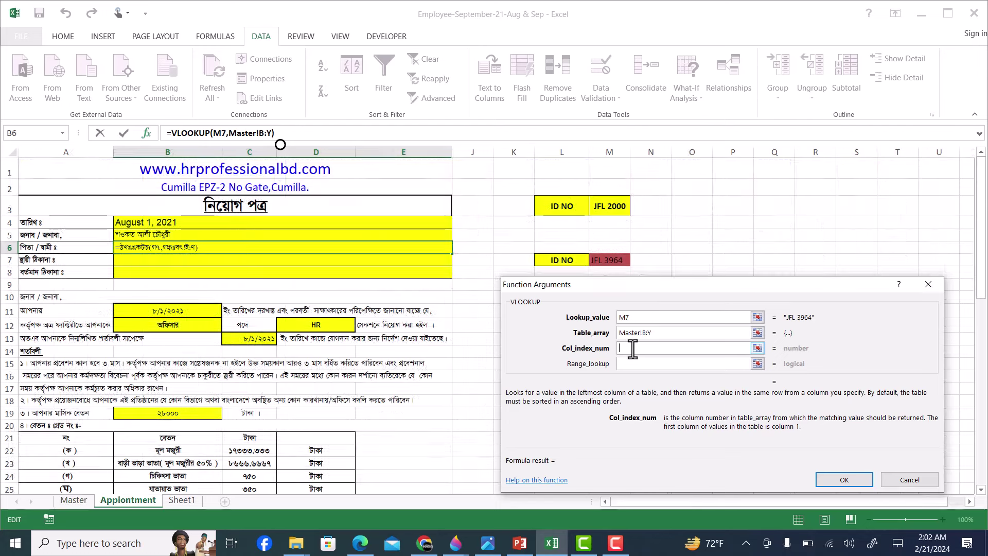
text(24)
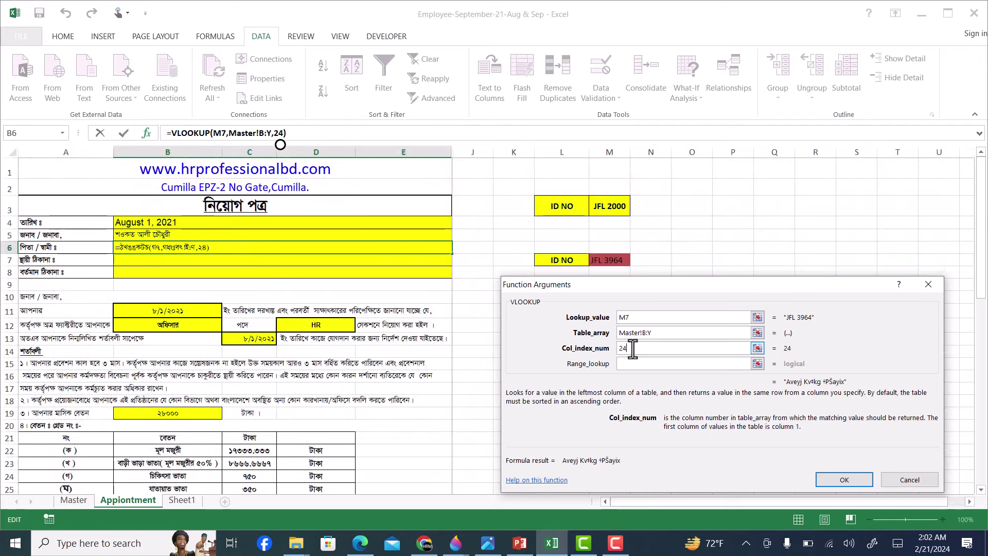
click(631, 364)
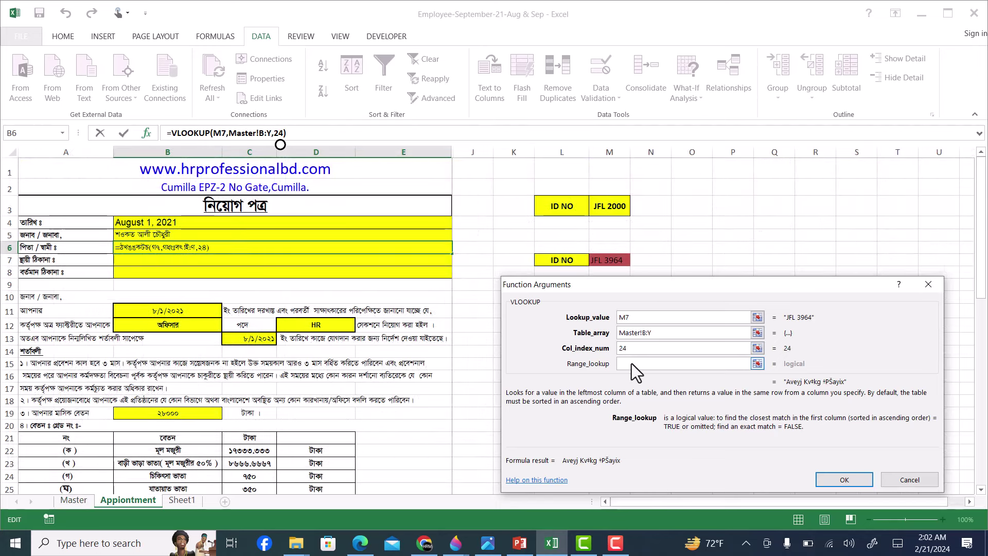
text(0)
click(841, 478)
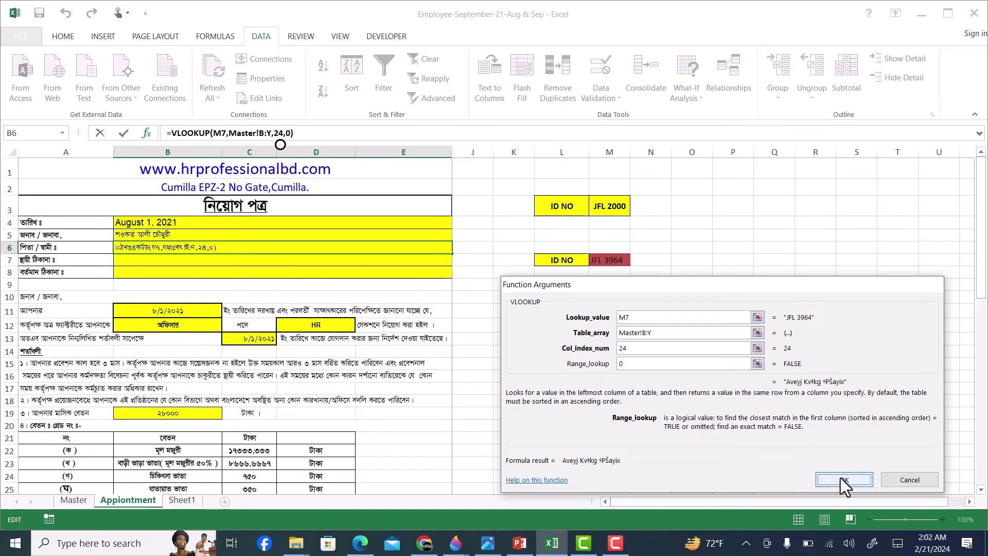
click(176, 260)
Start a VLOOKUP in B7 keyed to the red ID cell M7
text(=)
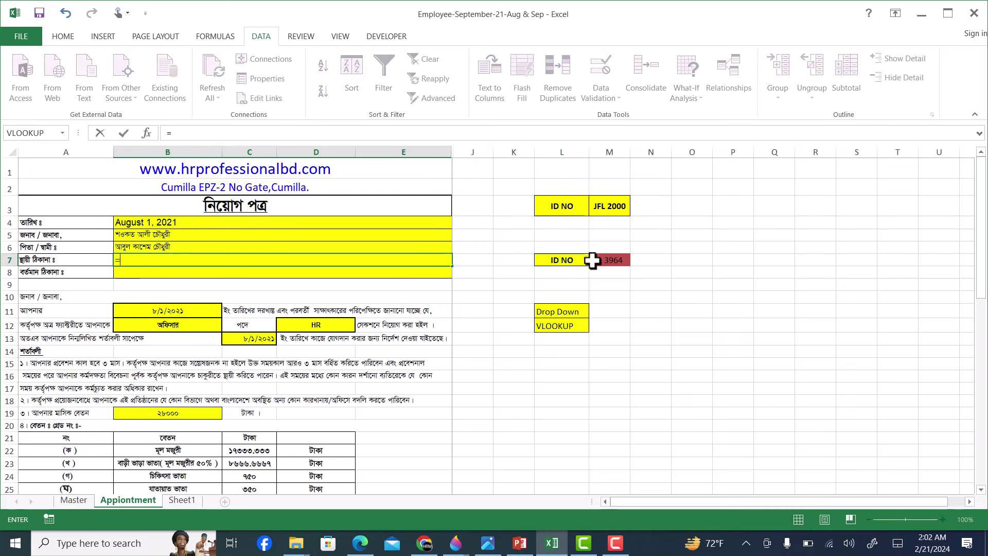
click(42, 132)
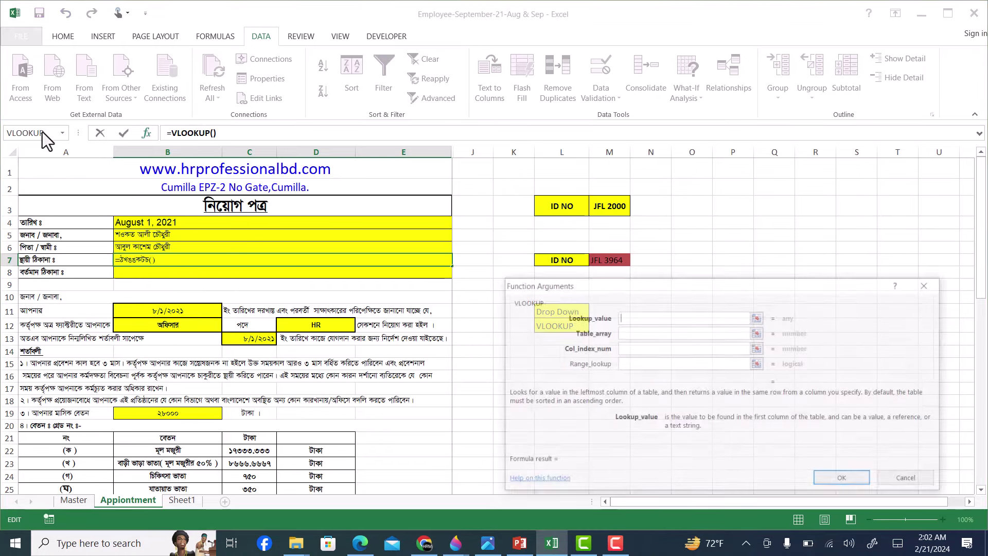
click(598, 262)
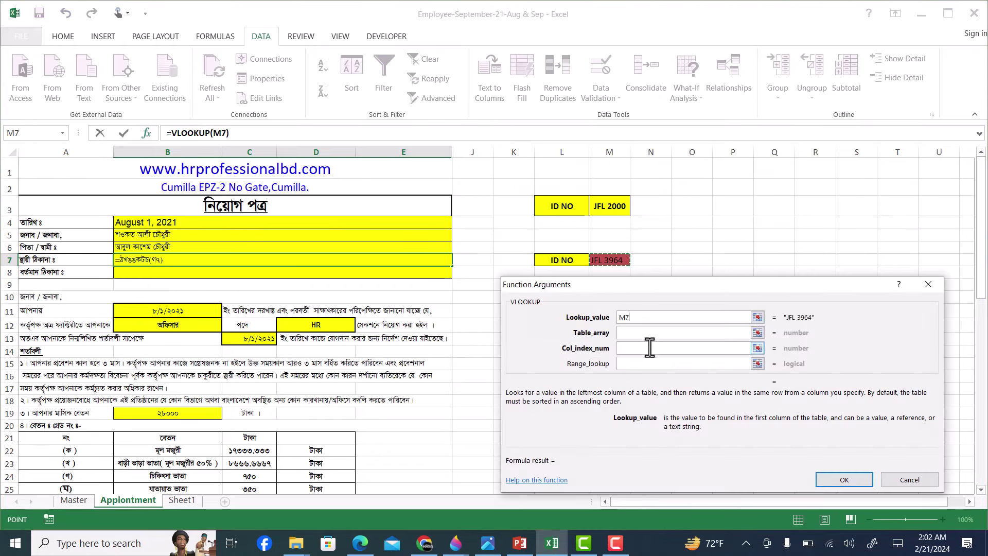
click(638, 332)
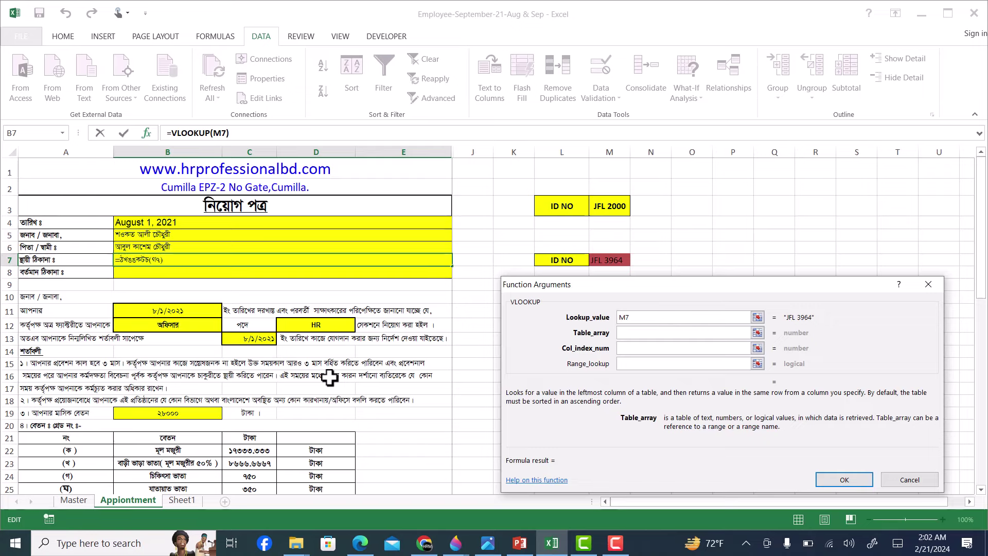
Finish B7's address lookup with table Master!B:W, column 22 and exact match 0
drag(198, 476, 146, 489)
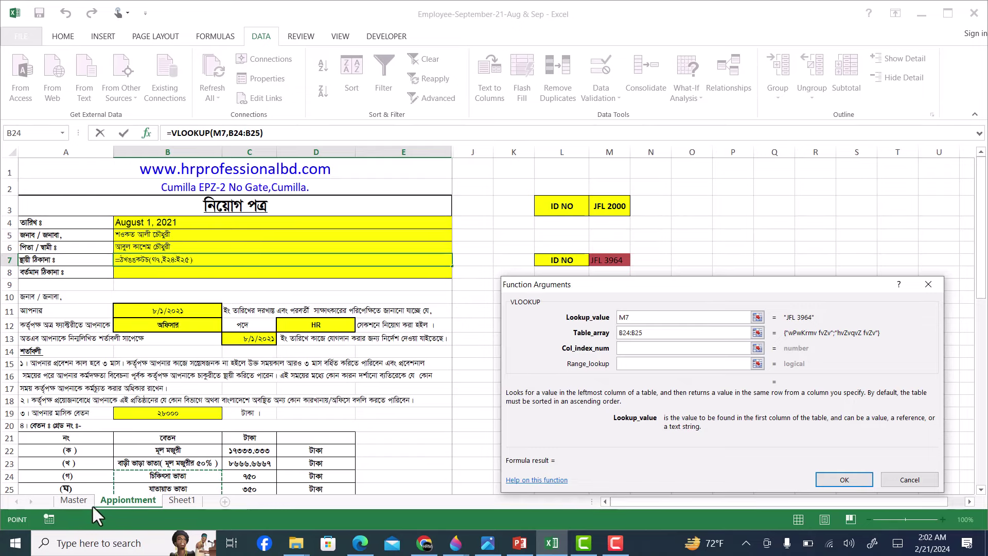
click(74, 500)
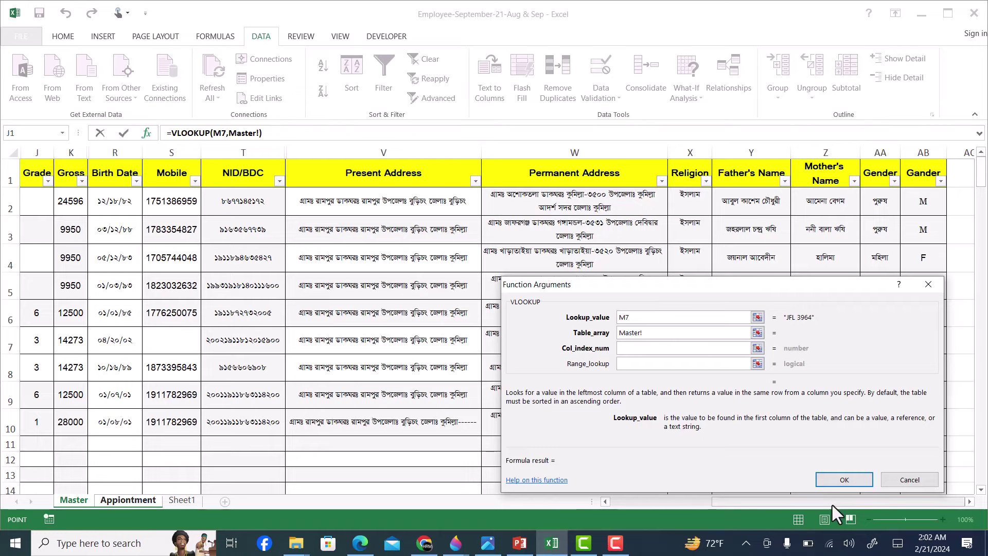
drag(831, 503, 724, 508)
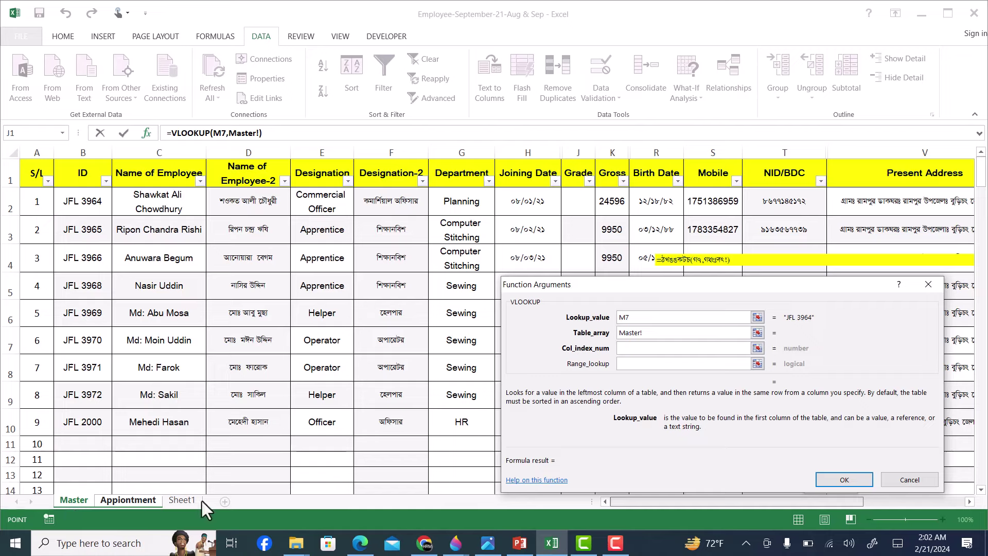
click(81, 150)
mouse_move(81, 151)
mouse_down()
mouse_move(979, 223)
mouse_move(773, 225)
mouse_up()
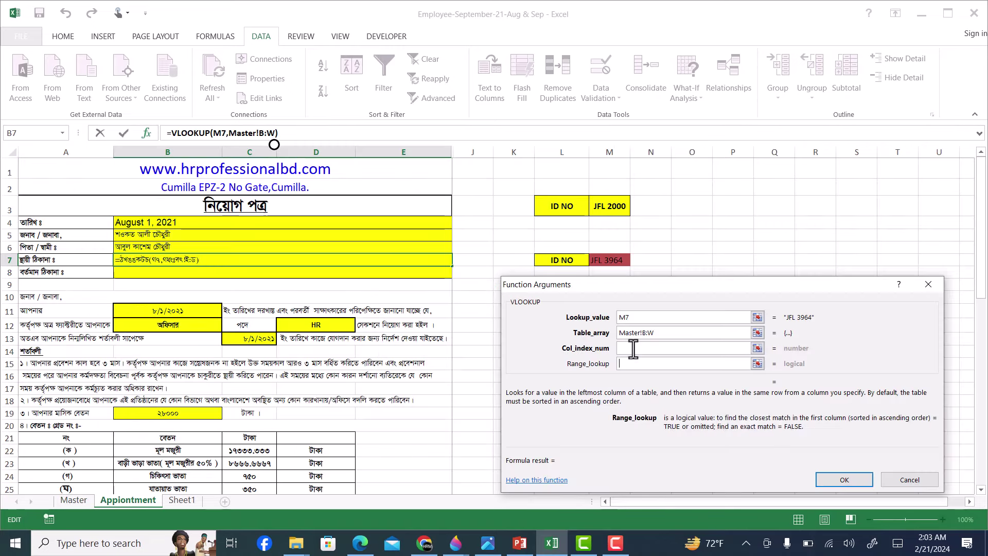
click(634, 347)
text(22)
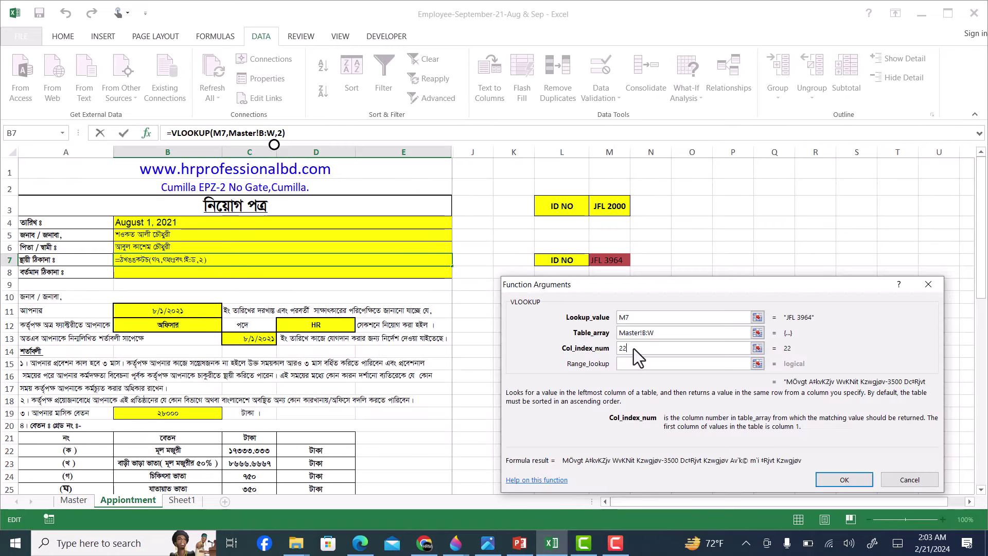
key(Tab)
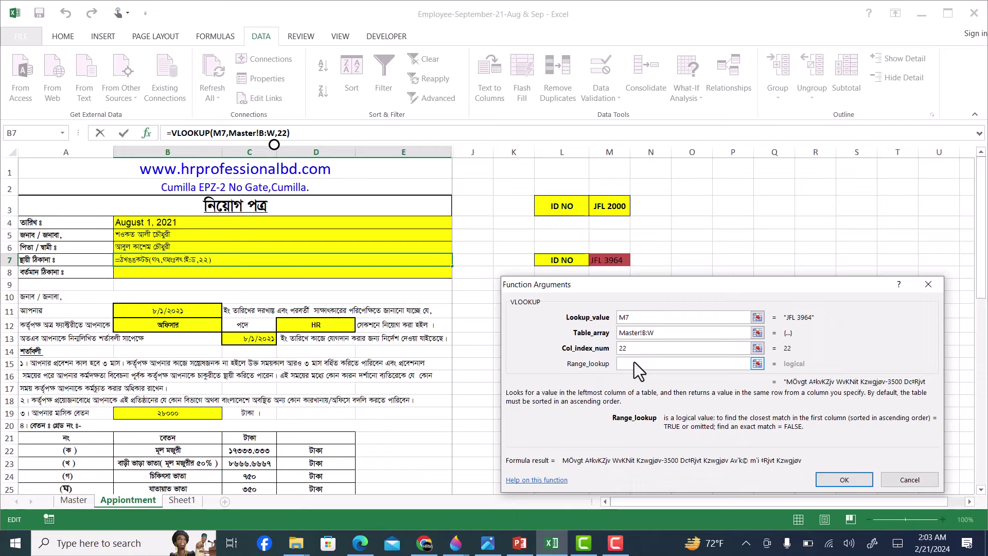
text(,0)
click(842, 479)
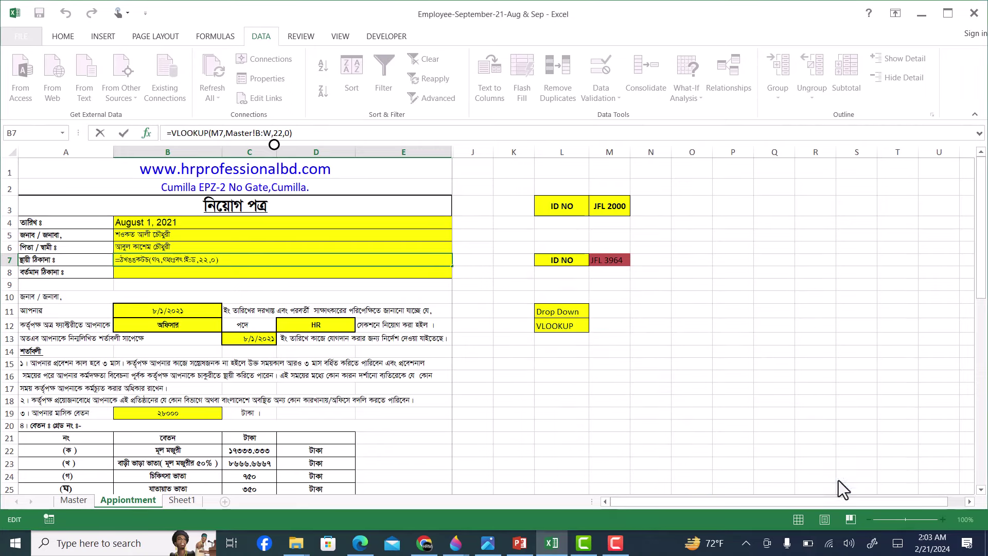
Begin a VLOOKUP in present-address cell B8 with M7 as the lookup value
click(212, 271)
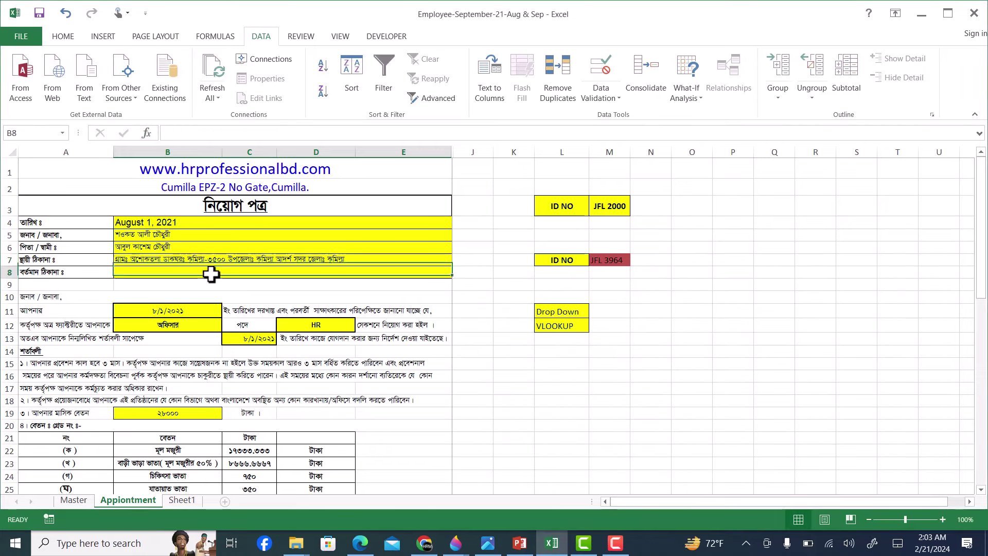
text(=)
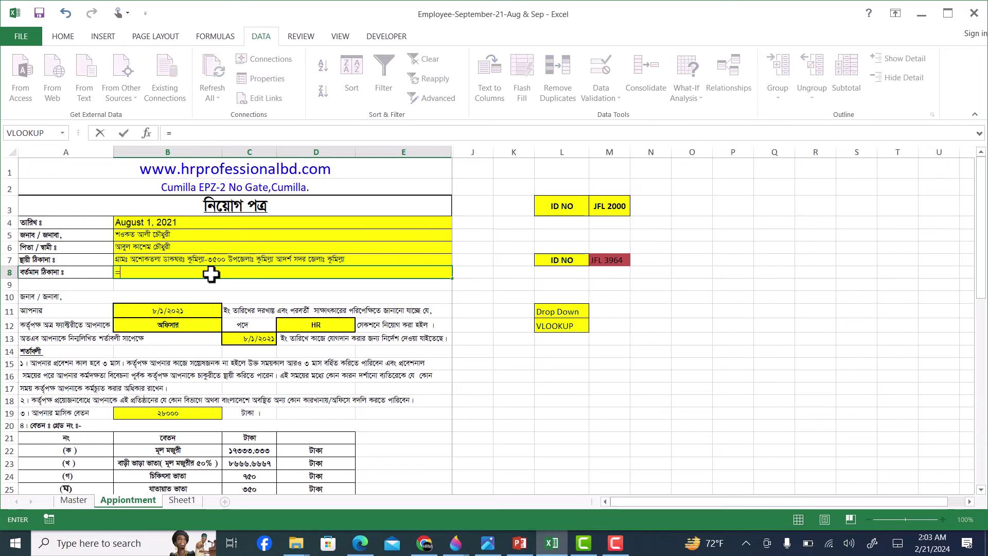
click(44, 133)
click(620, 259)
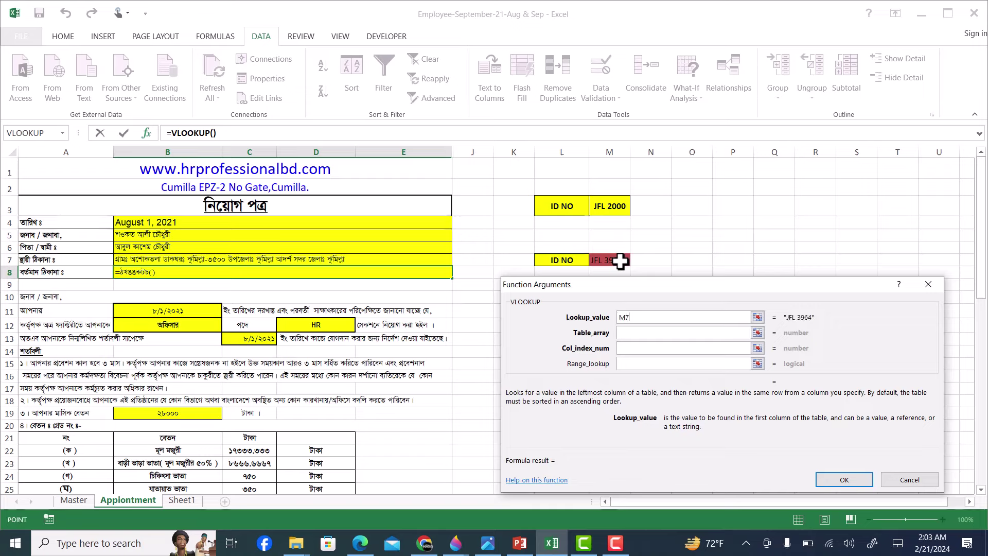
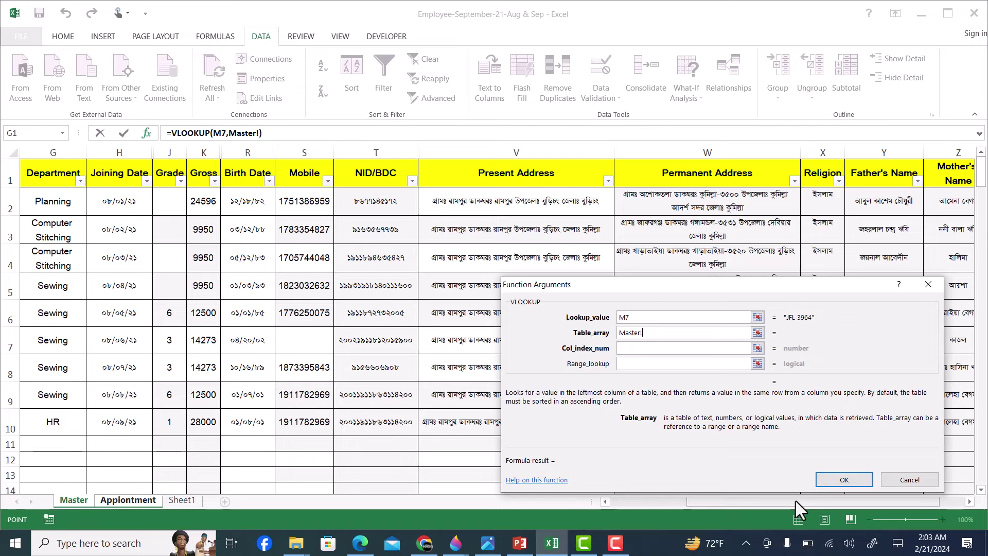
Finish B8's lookup as =VLOOKUP(M7,Master!B:V,21,0) to return the present address
drag(795, 501, 632, 500)
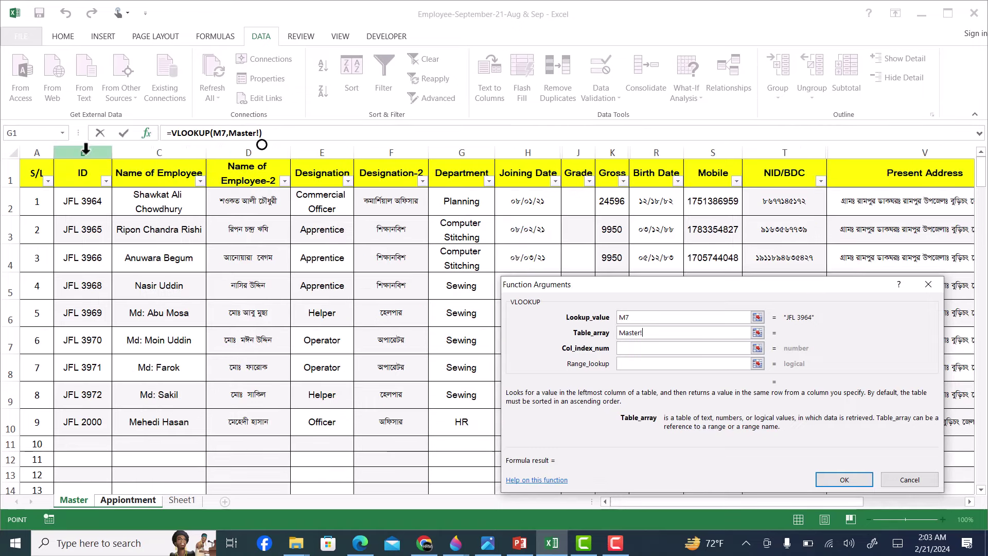
drag(85, 150, 937, 177)
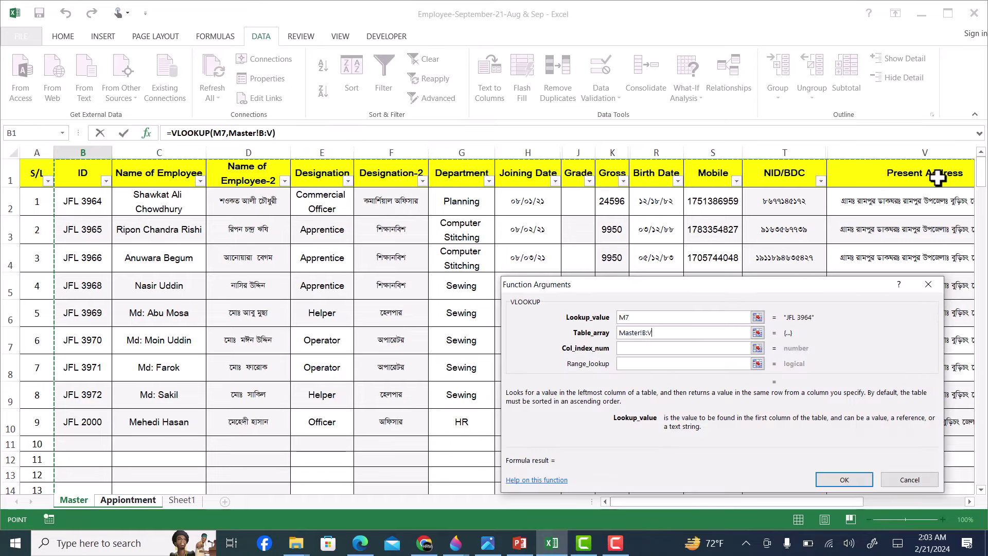
click(647, 348)
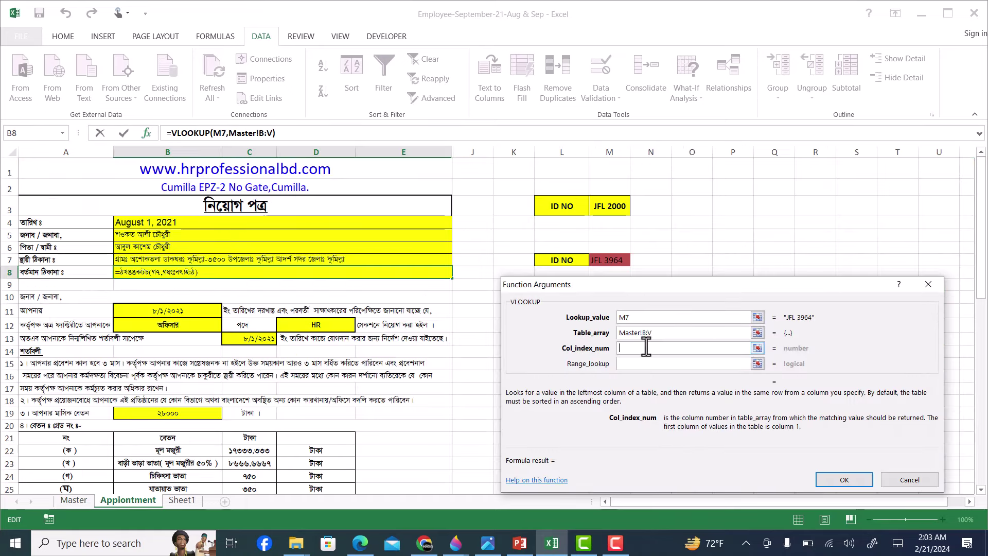
text(21)
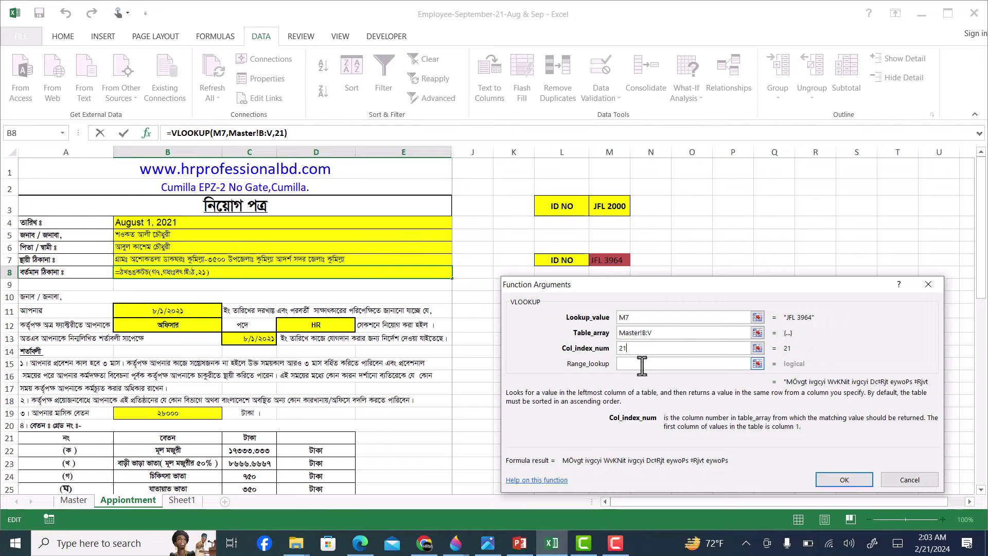
click(642, 365)
text(0)
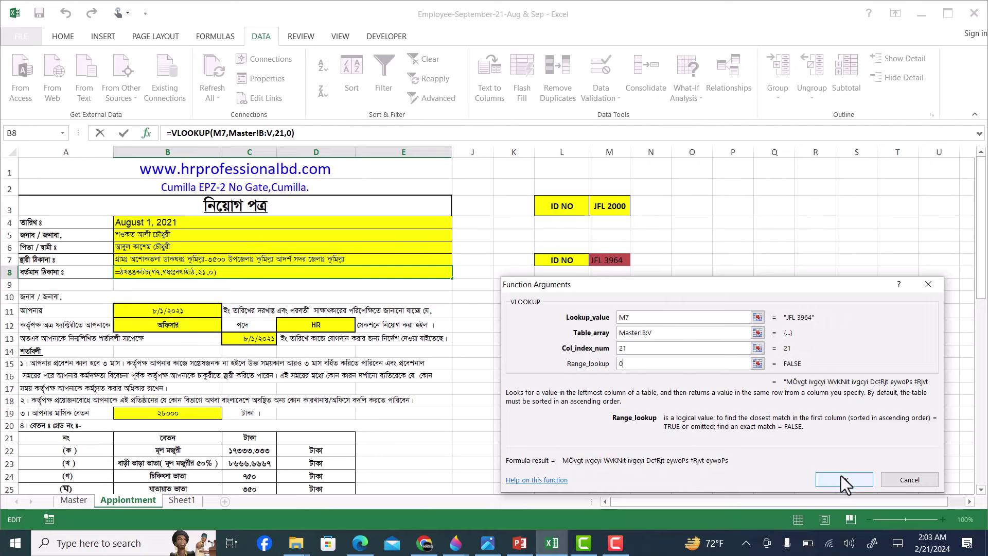
click(844, 479)
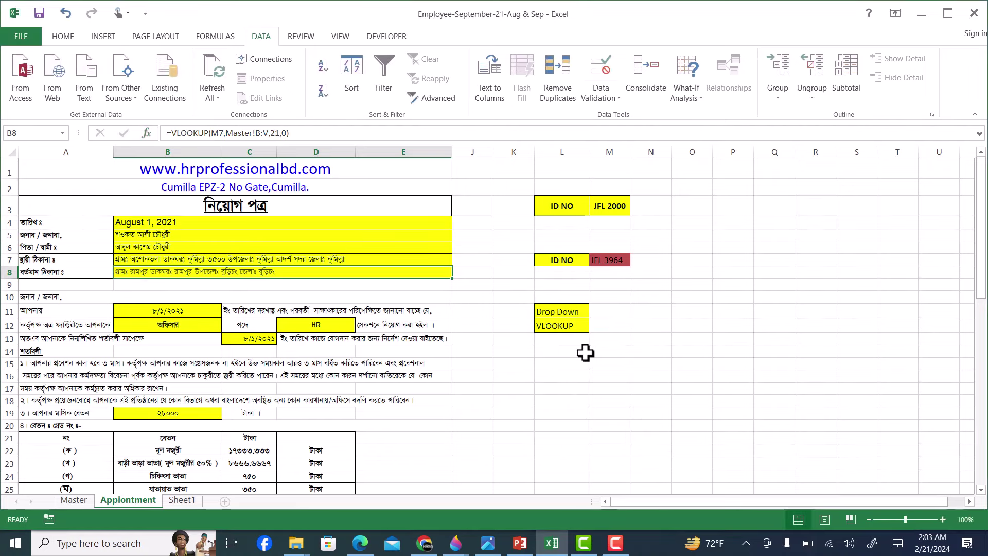
Clear the old contents of B11, B12 and C13, checking D12's VLOOKUP formula
click(187, 308)
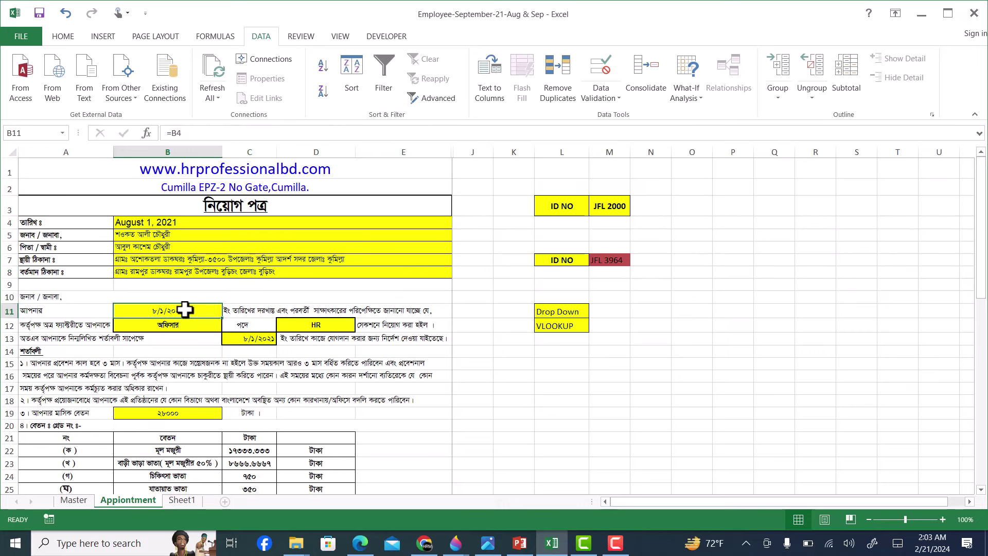
key(Delete)
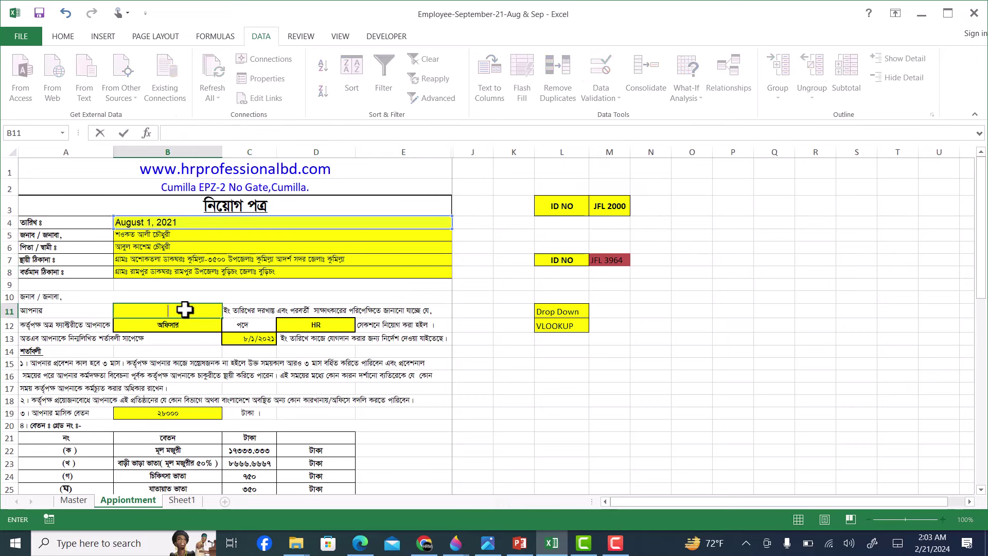
click(187, 325)
key(Delete)
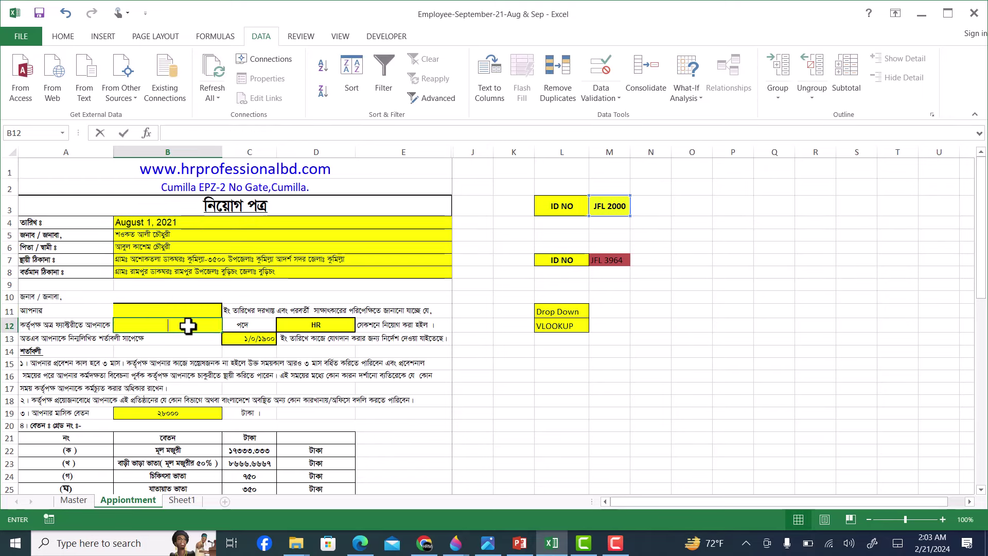
click(250, 338)
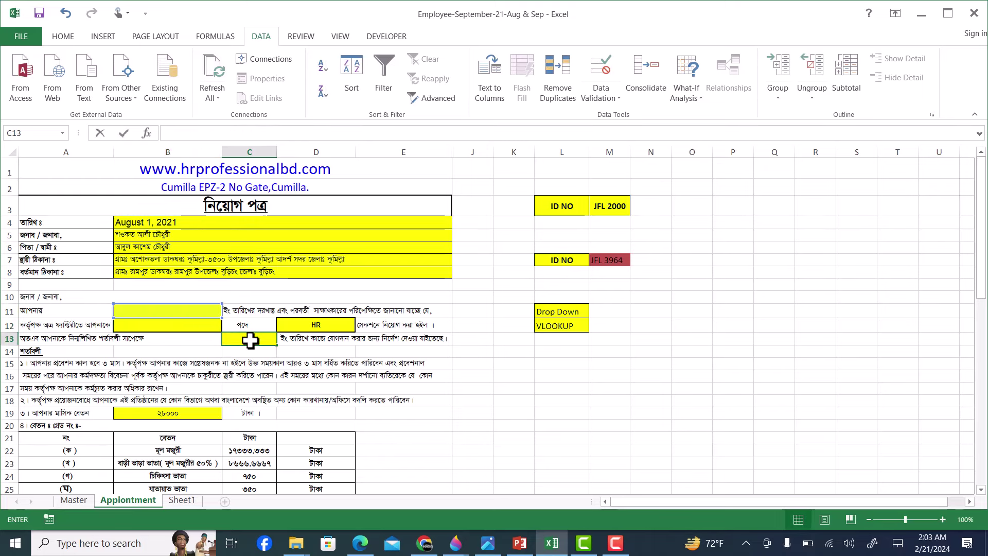
key(Delete)
click(313, 326)
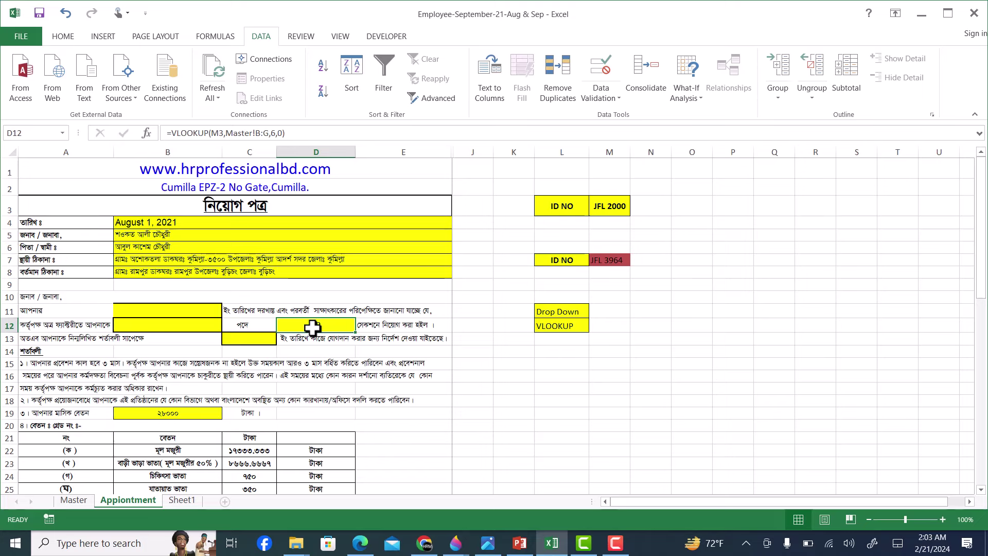
double_click(312, 327)
click(247, 341)
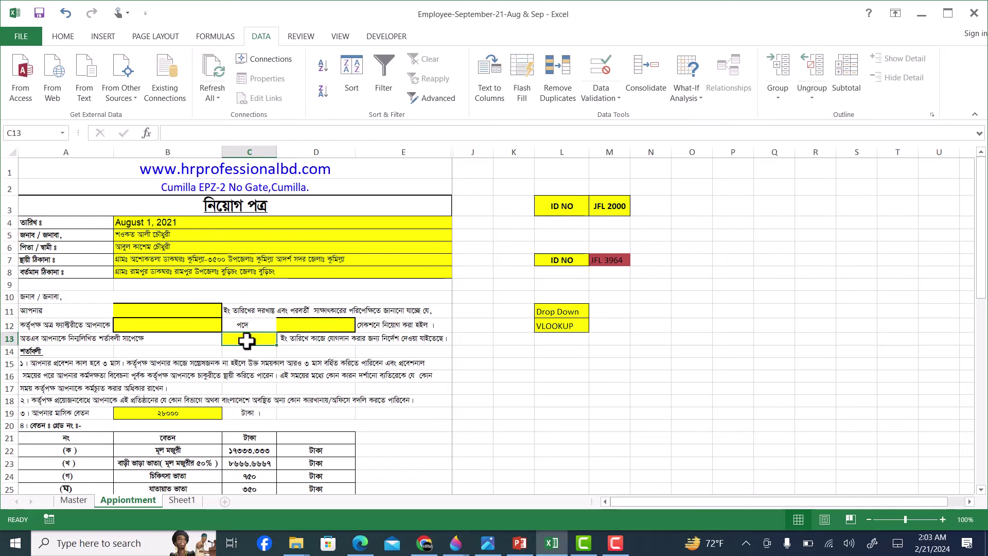
Link C13 and B11 to the date in B4, then begin a VLOOKUP in B12
text(=)
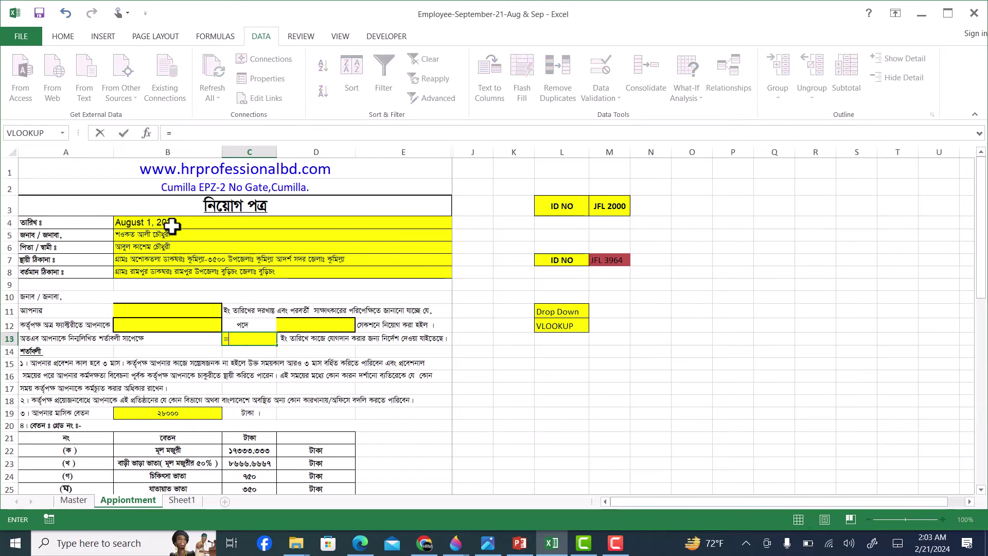
click(168, 222)
key(Return)
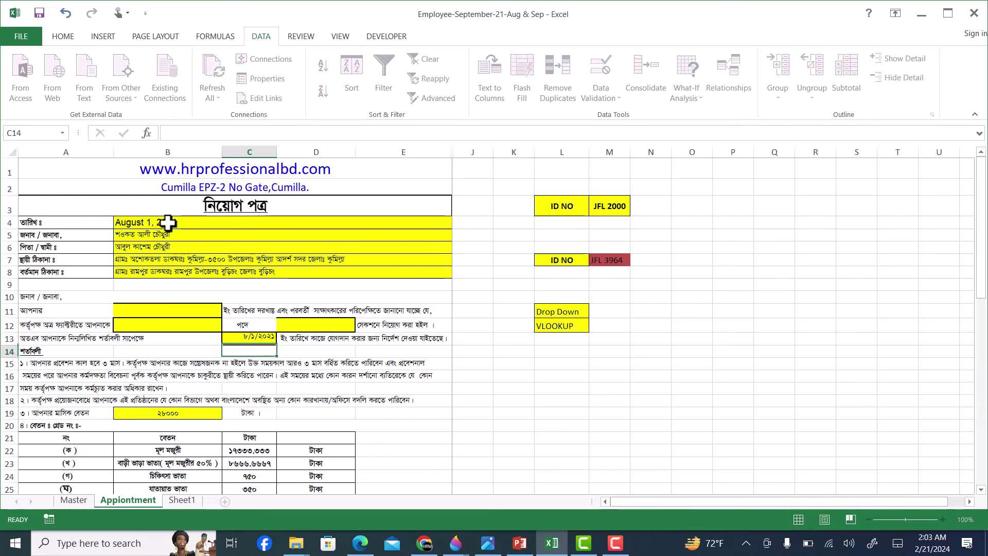
click(155, 311)
text(=)
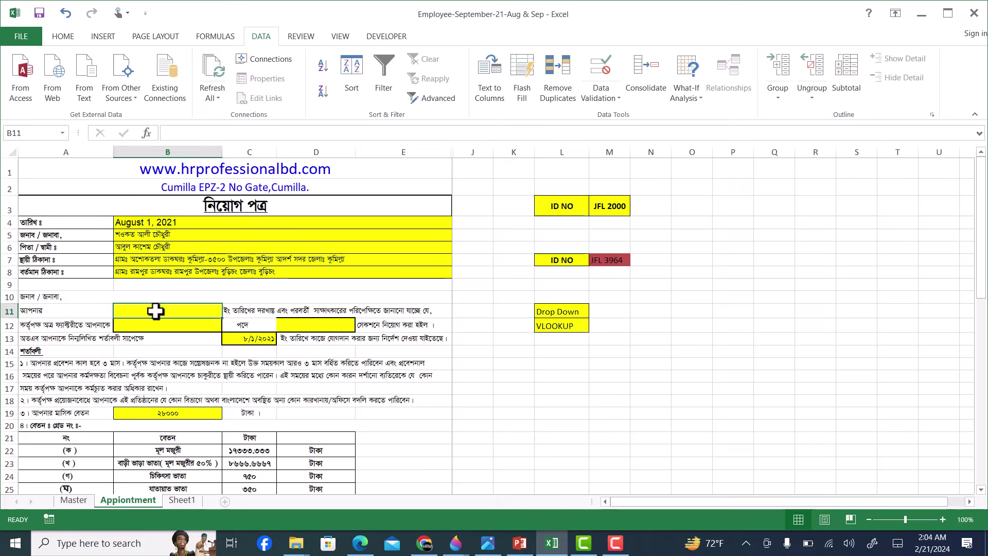
click(168, 221)
key(Return)
text(=)
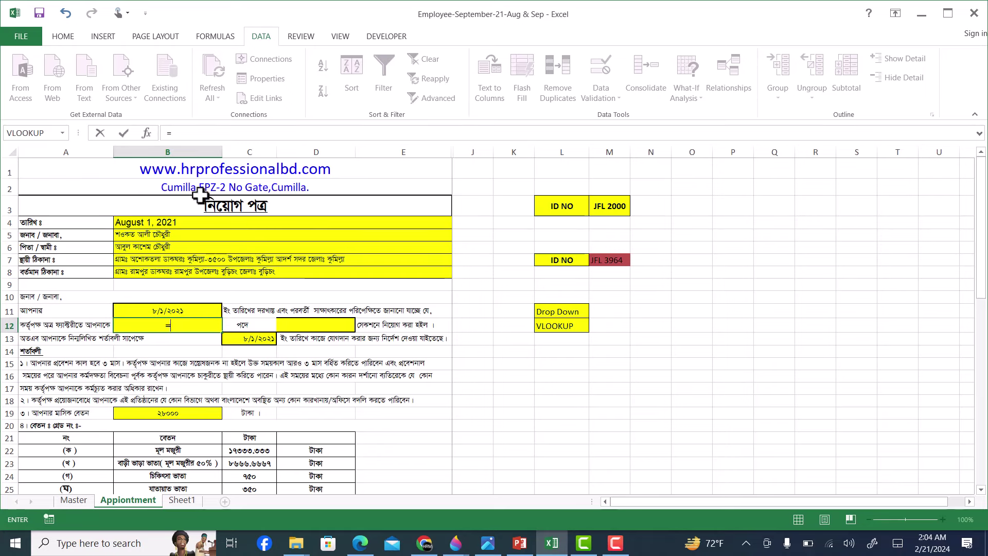
click(37, 134)
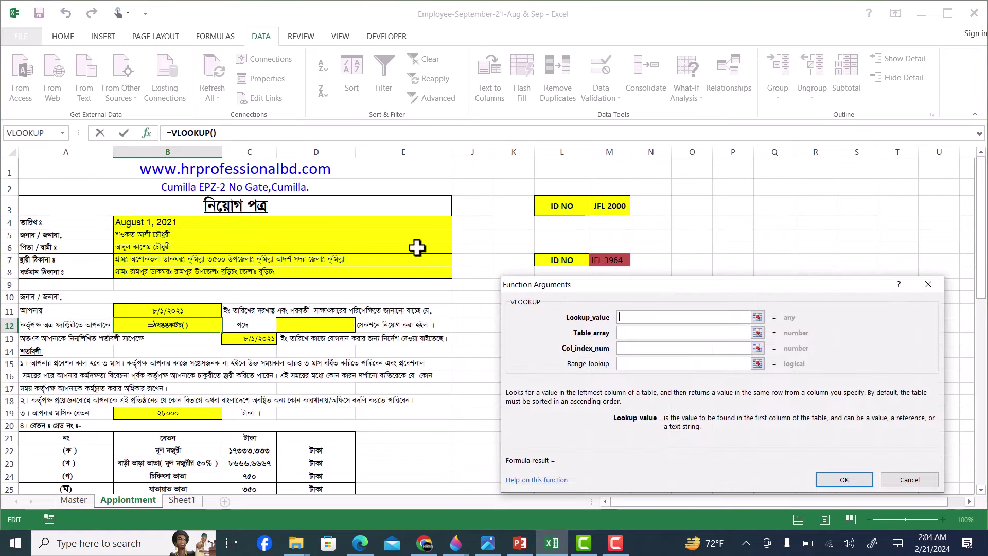
Complete B12 as =VLOOKUP(M7,Master!B:F,5,0) to show the Bengali designation
click(649, 333)
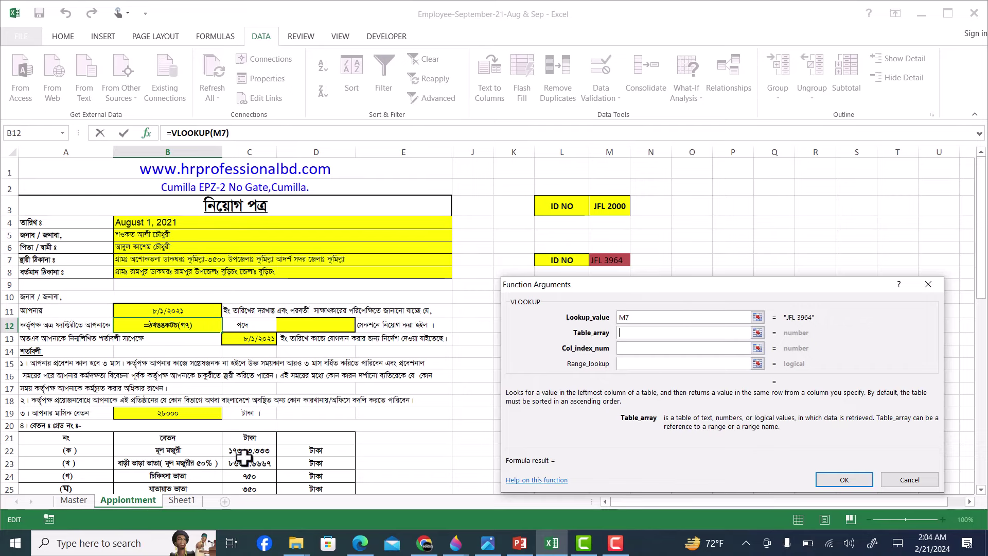
click(74, 500)
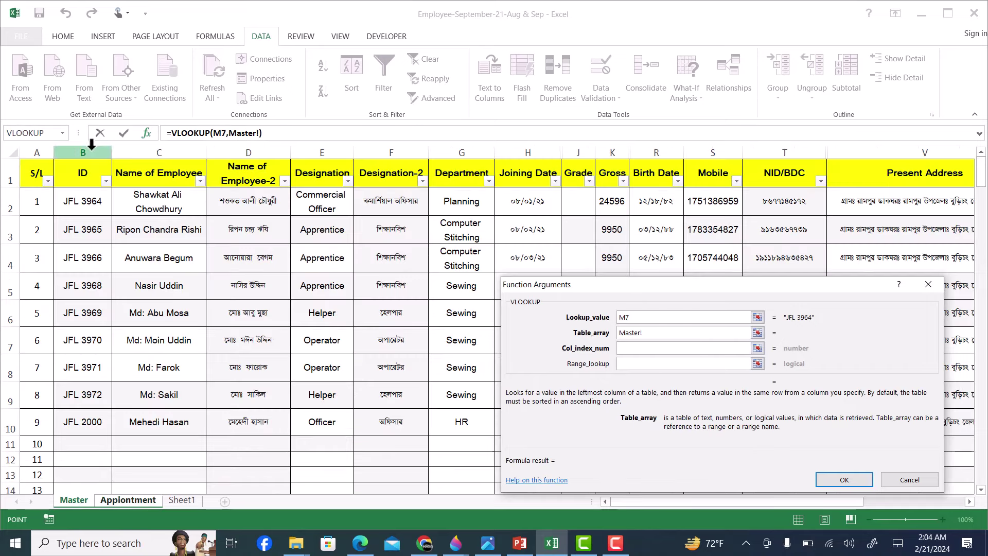
drag(92, 145, 374, 170)
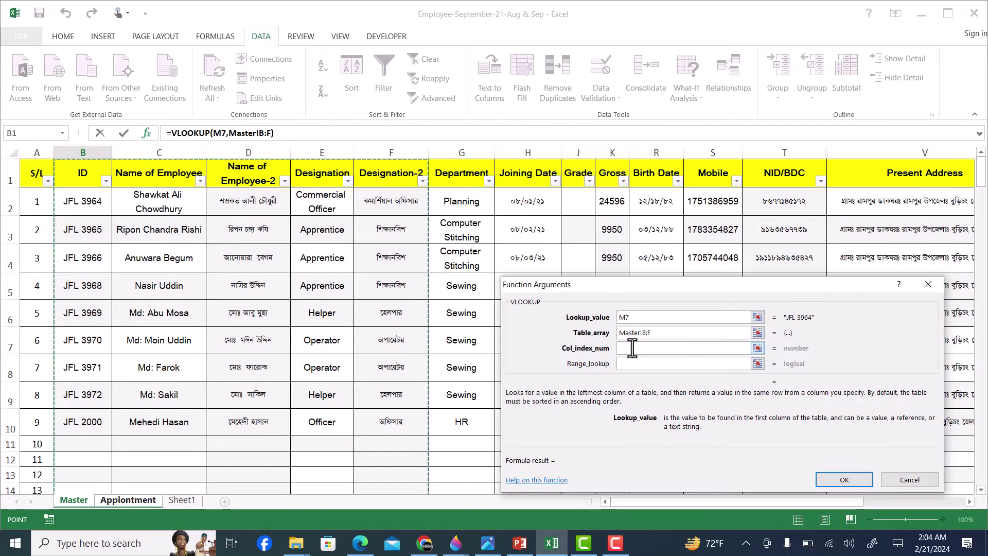
click(632, 348)
text(5)
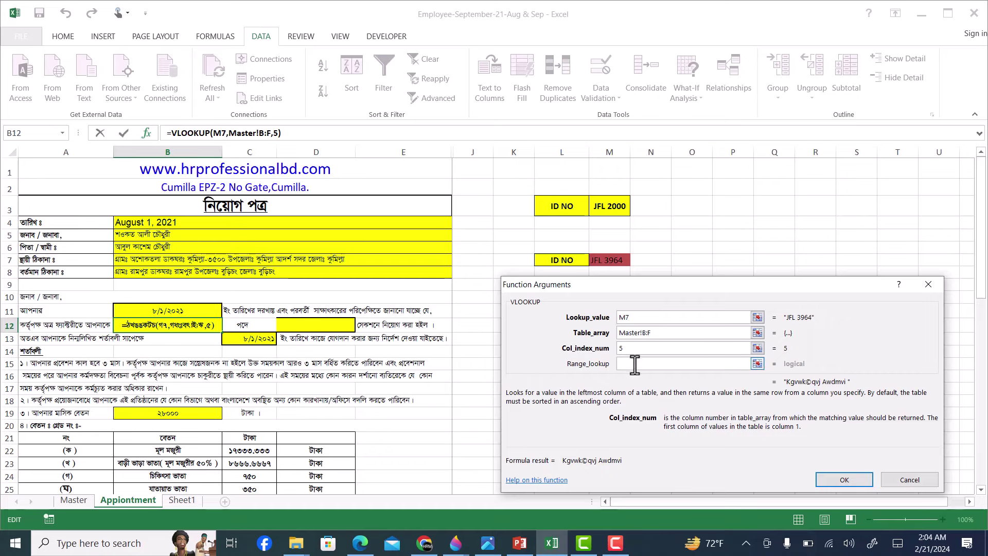
click(634, 365)
text(0)
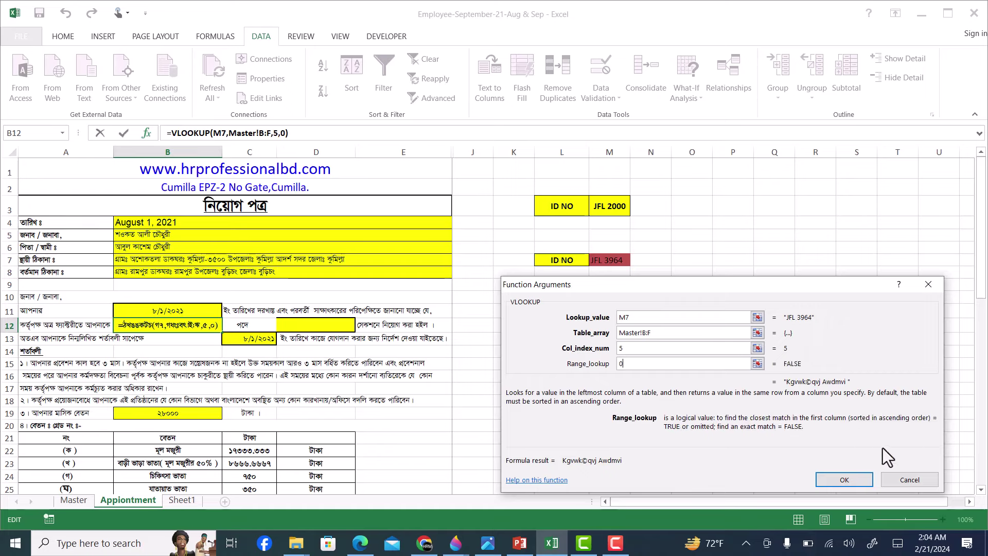
click(845, 477)
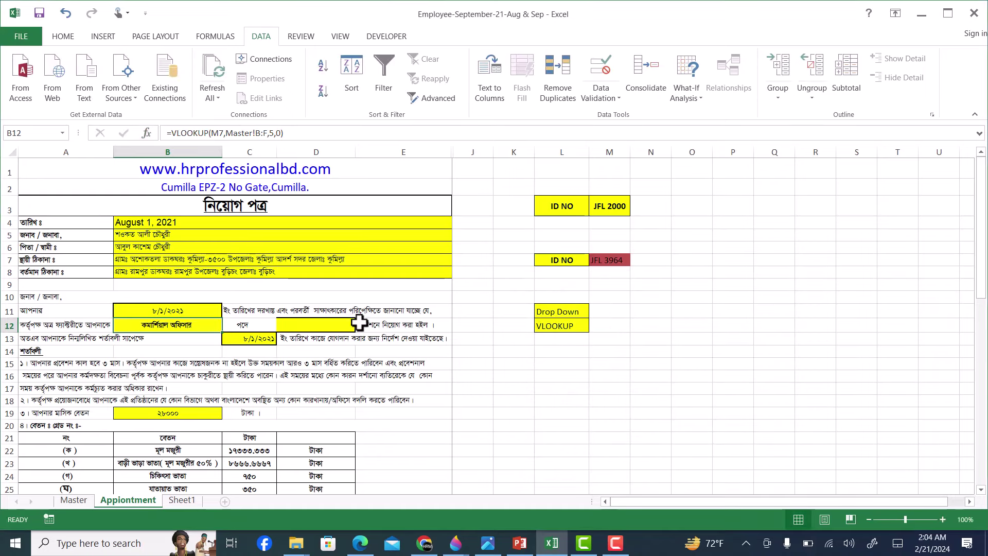
Enter =VLOOKUP(M7,Master!B:G,6,0) in D12 so it shows the department Planning
click(326, 323)
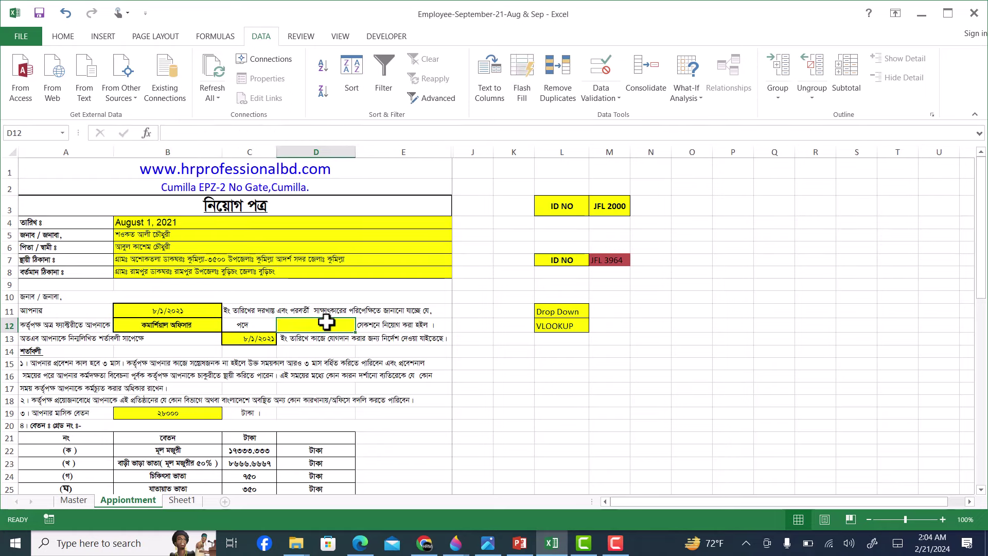
text(=)
click(45, 133)
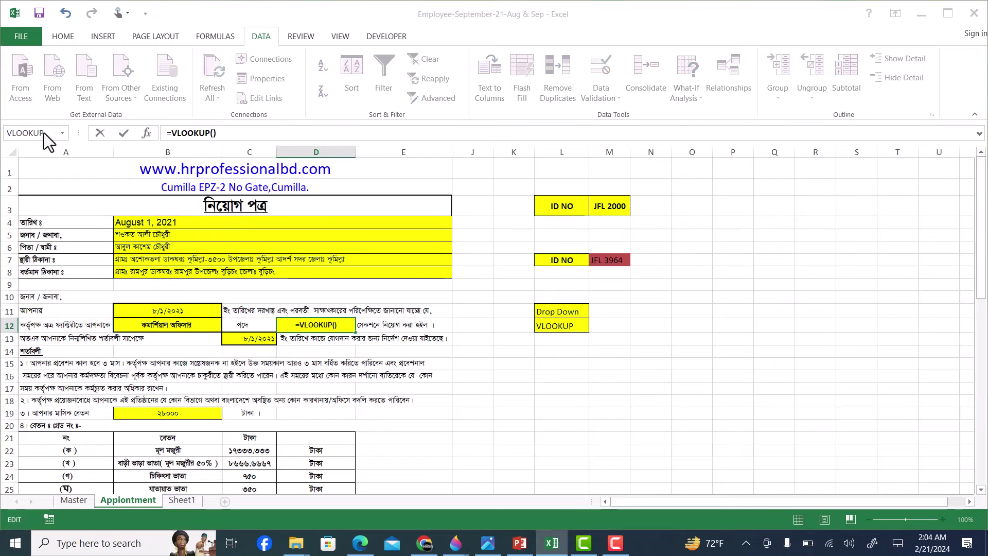
click(609, 263)
click(641, 332)
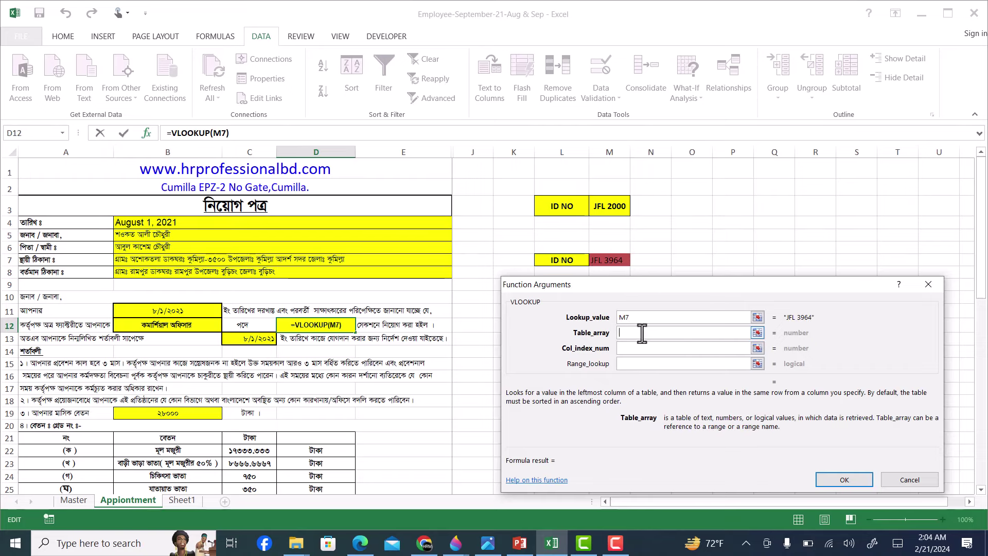
click(73, 500)
drag(84, 150, 453, 172)
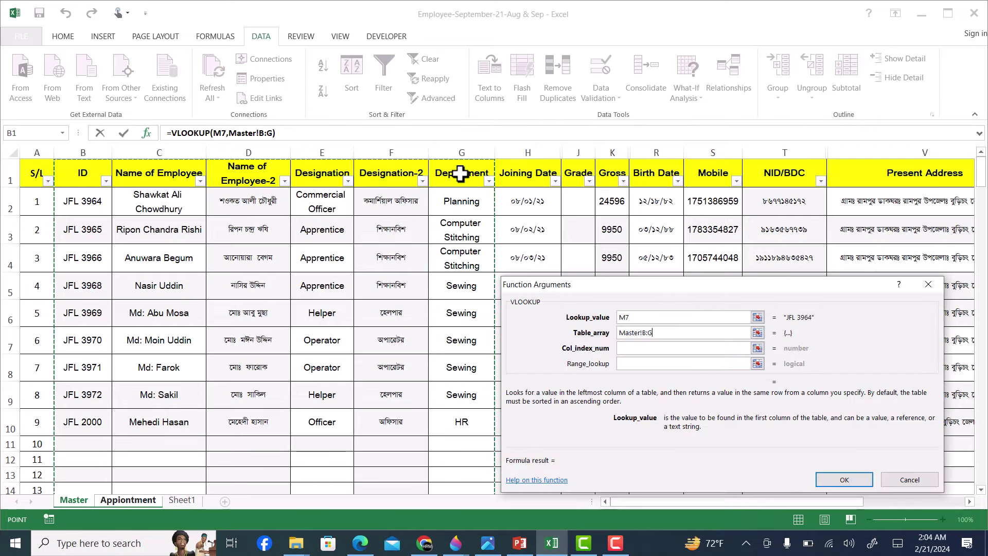
click(675, 349)
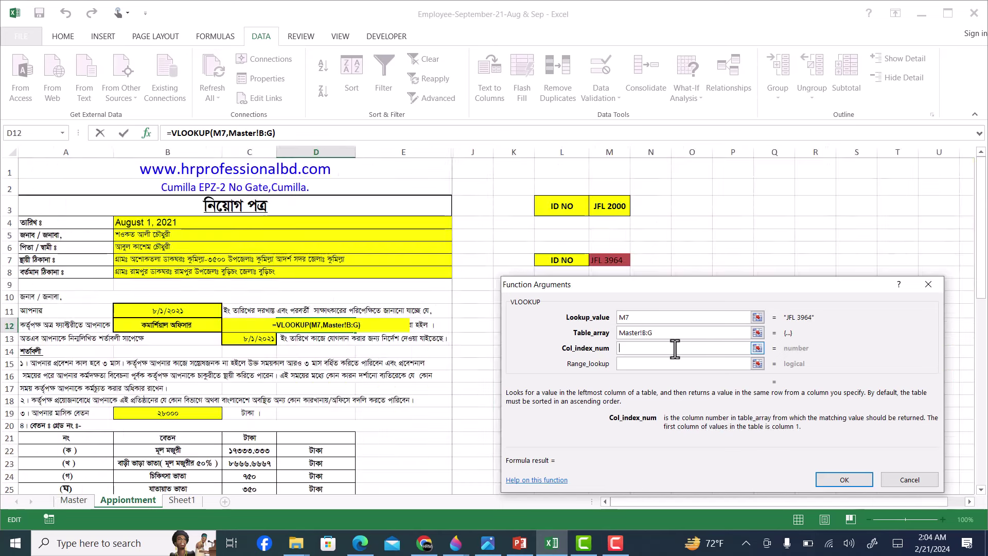
text(6)
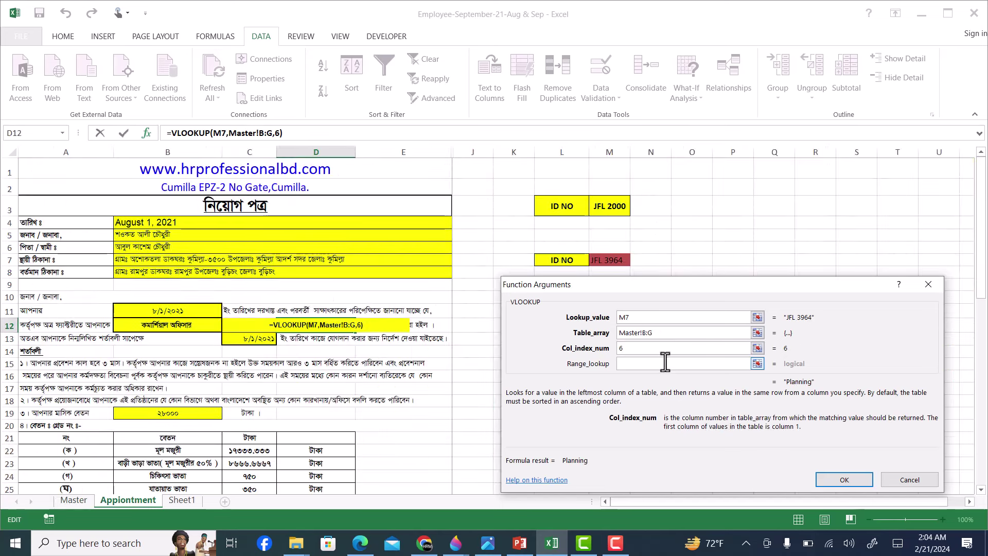
click(665, 362)
text(0)
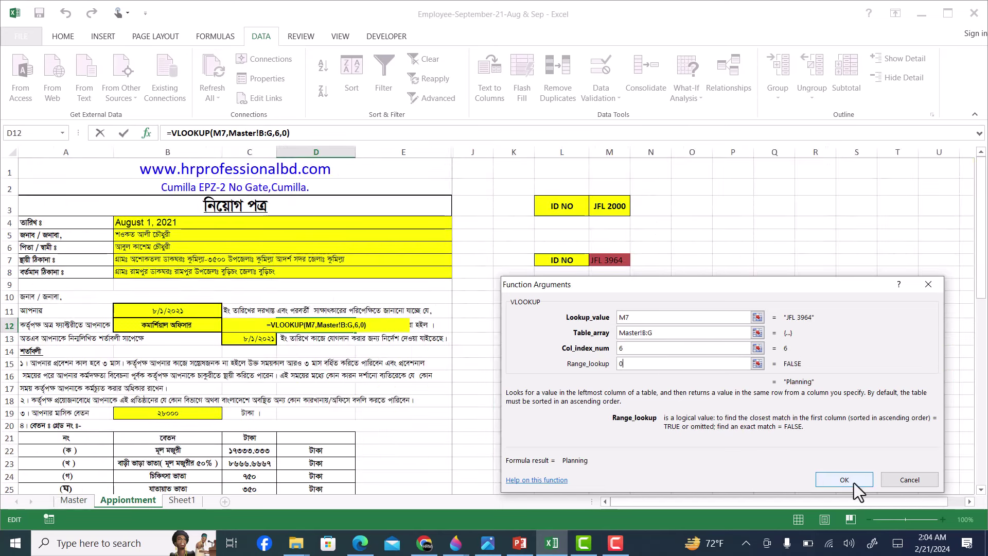
click(854, 482)
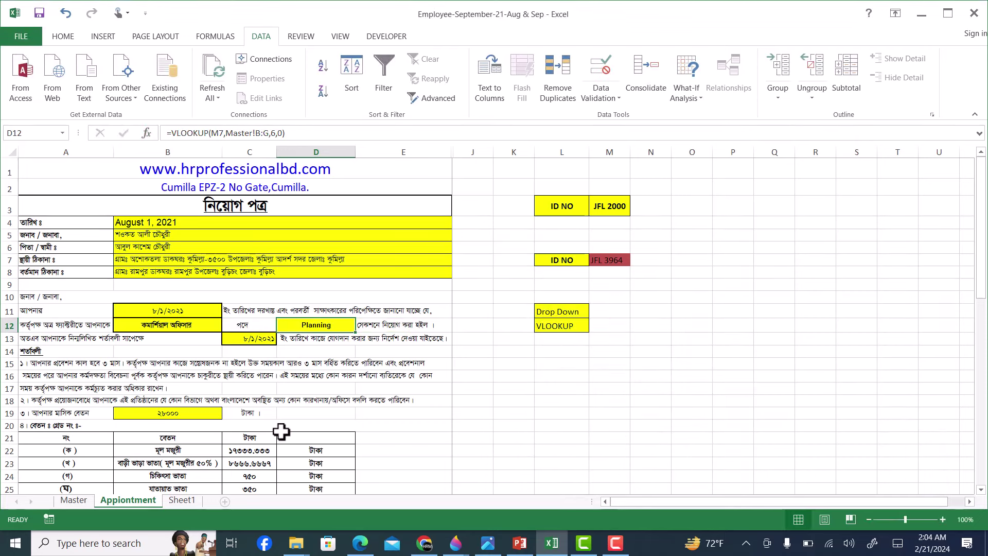
Clear the old salary formula from the monthly salary cell B19
click(188, 414)
click(186, 420)
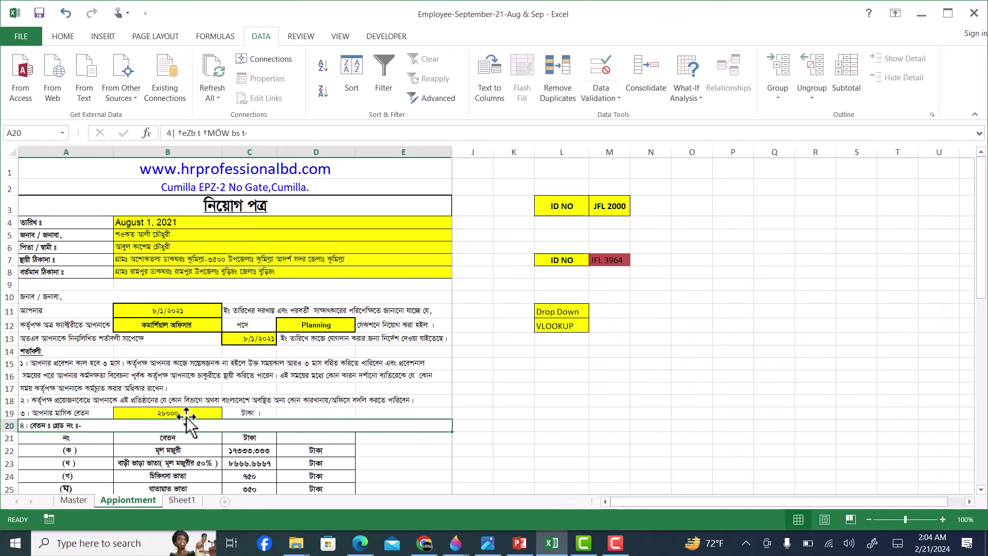
click(182, 413)
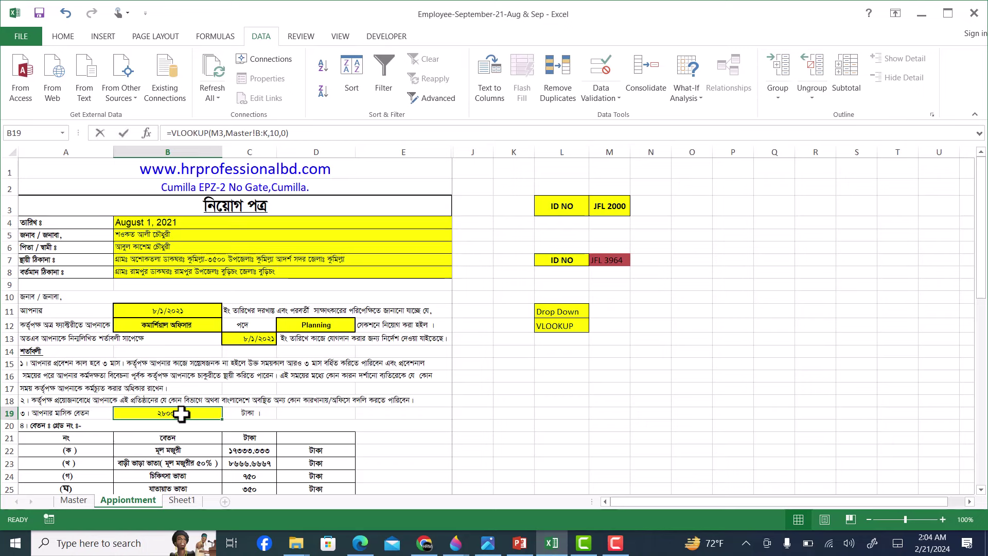
key(Delete)
click(230, 401)
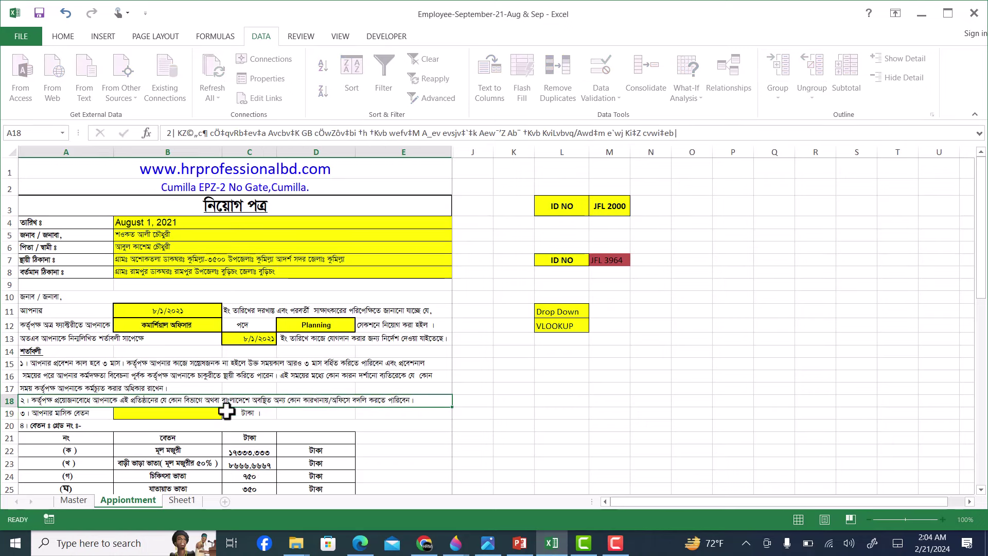
Enter =VLOOKUP(M7,Master!B:K,10,0) in B19 to pull the gross salary 24596
click(181, 412)
text(=)
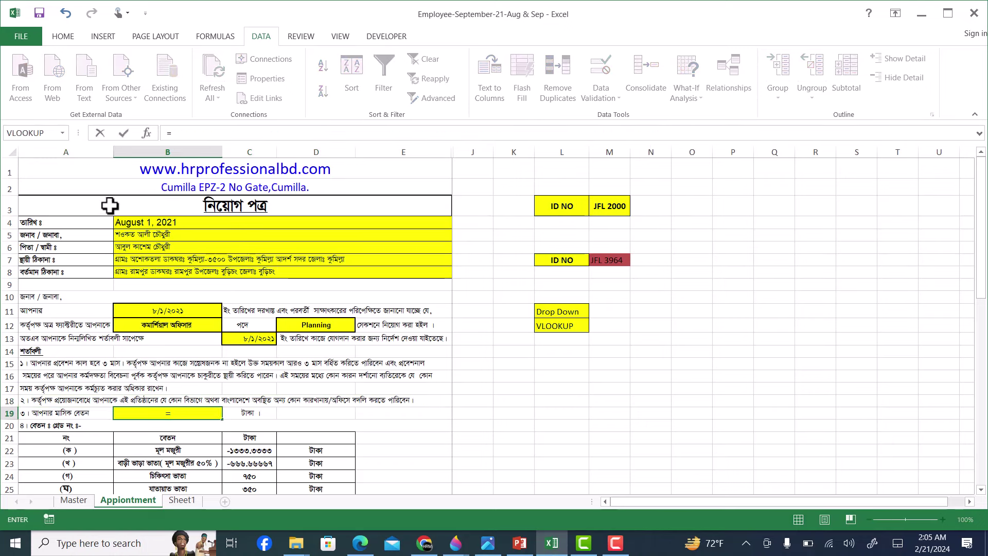
click(41, 134)
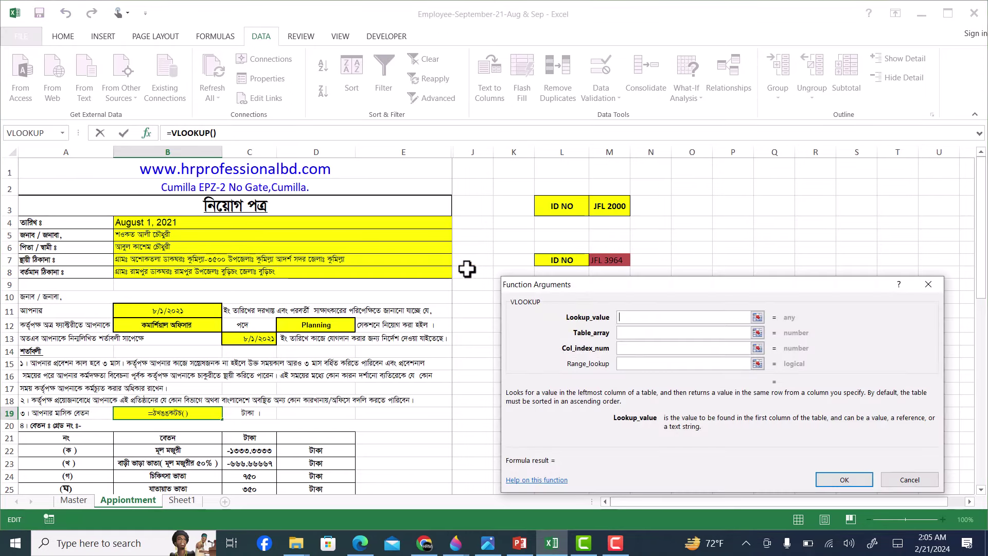
click(652, 333)
click(82, 499)
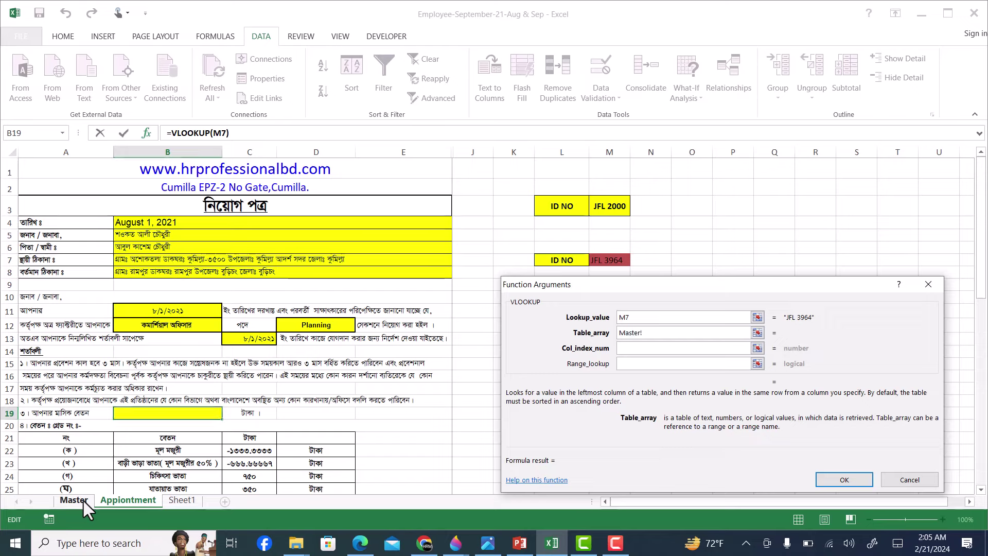
mouse_move(83, 152)
mouse_down()
mouse_move(680, 170)
mouse_move(619, 162)
mouse_up()
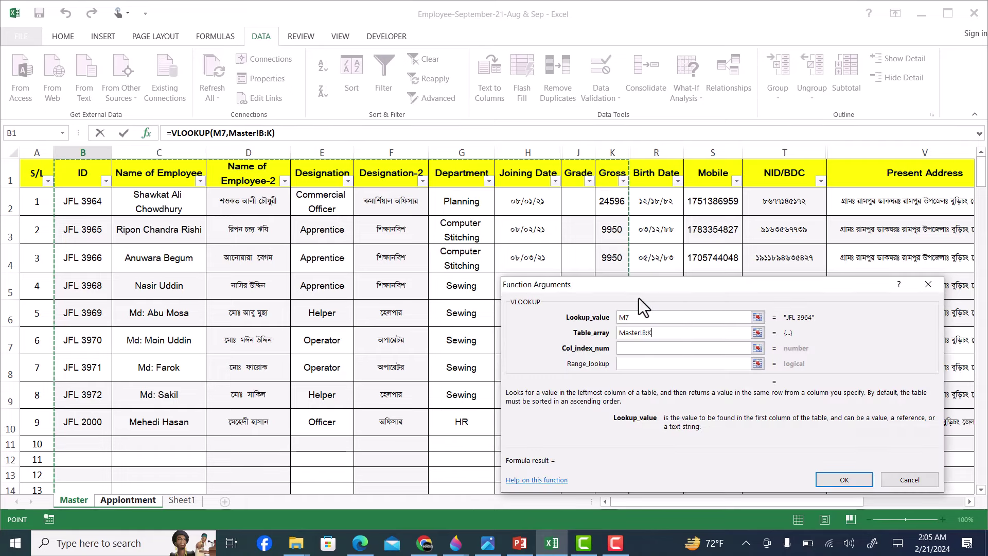
click(630, 348)
text(10)
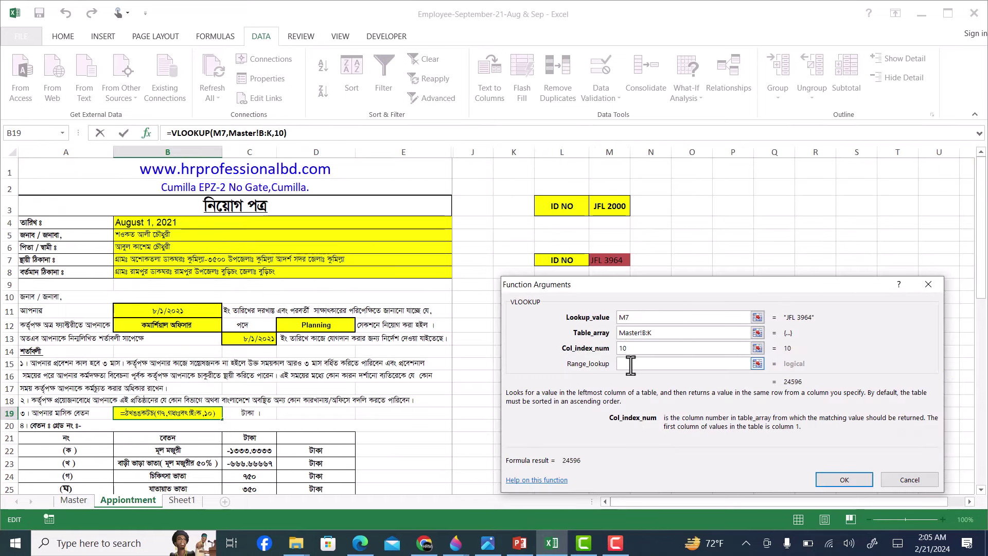
click(630, 363)
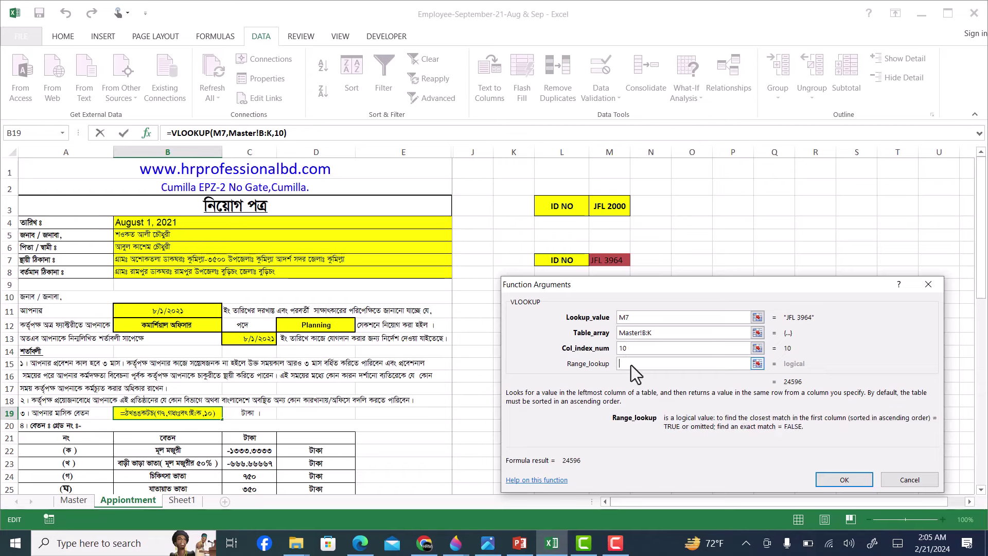
text(0)
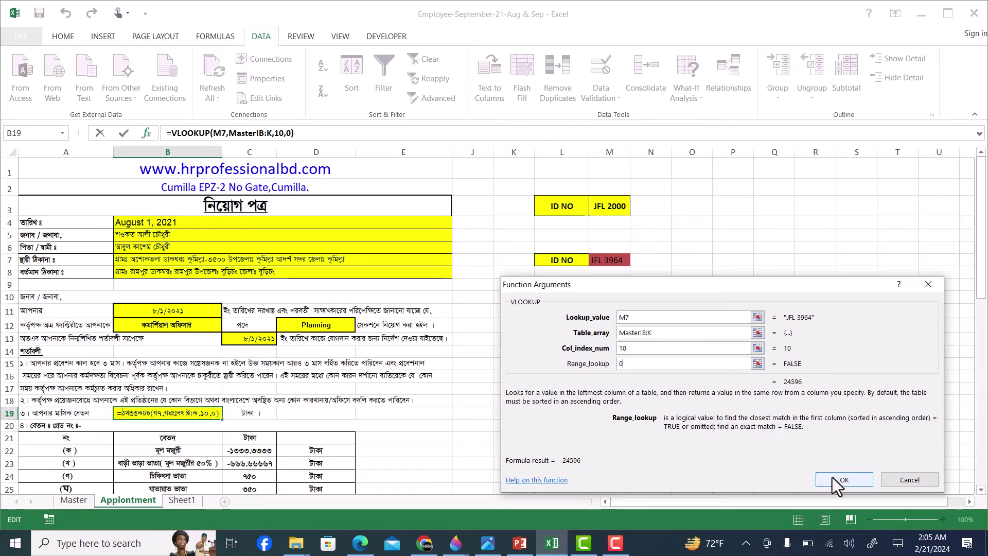
click(832, 477)
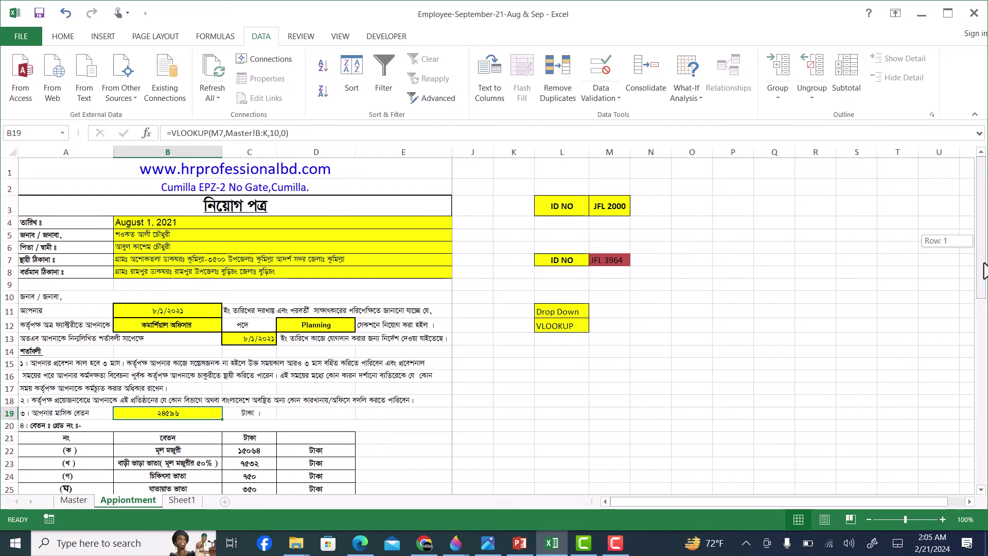
Set basic pay in C22 to 15064 and house rent in C23 to =C22/2
scroll(981, 274, down, 1)
scroll(425, 337, down, 1)
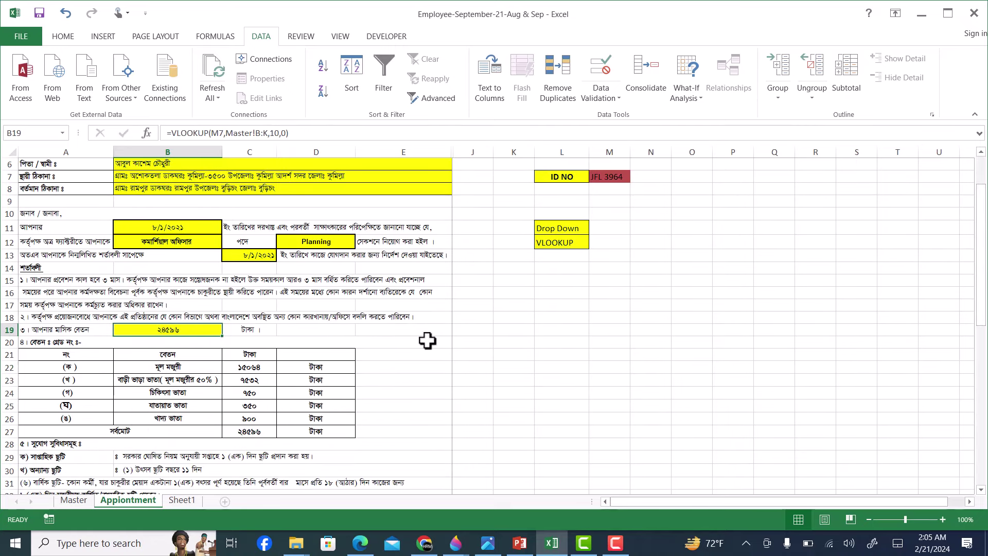
click(268, 364)
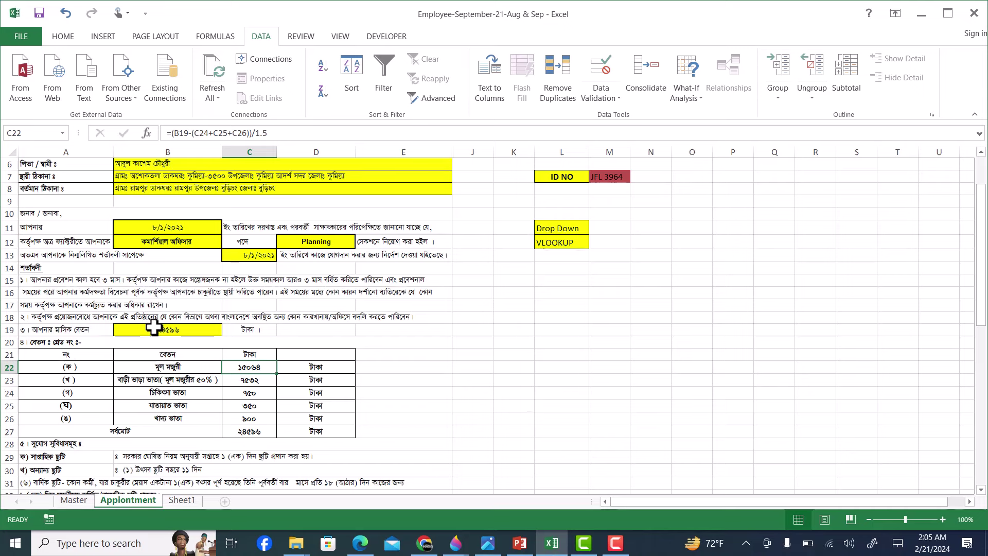
double_click(267, 366)
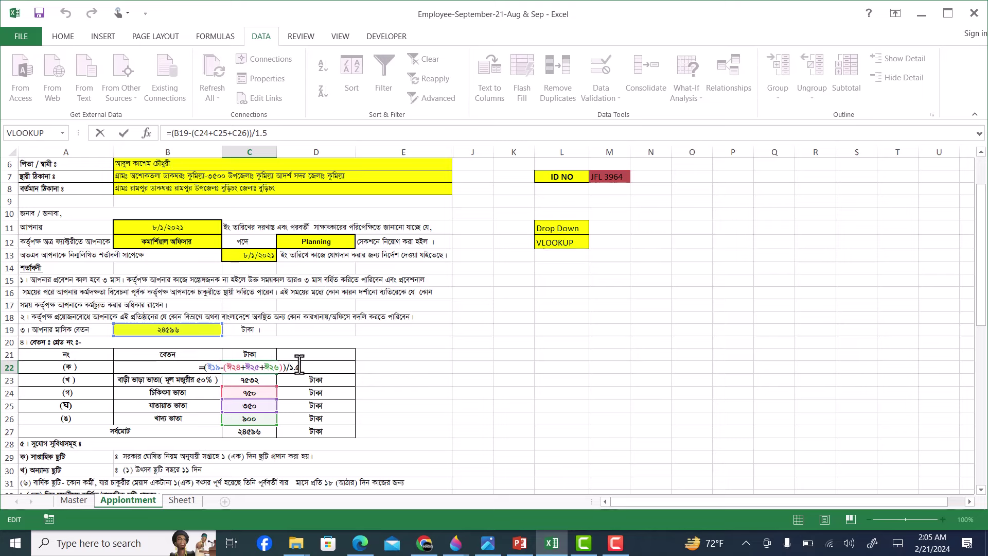
key(Return)
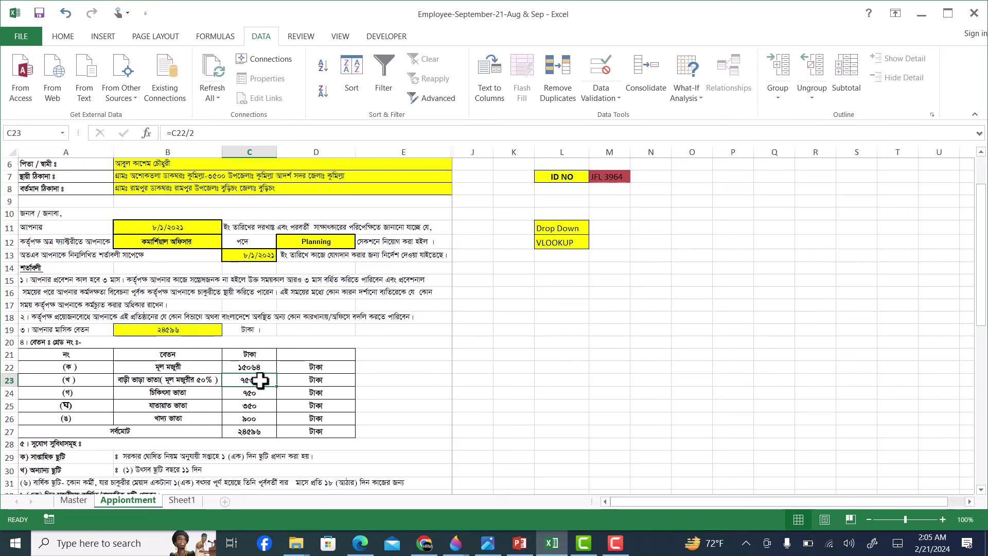
double_click(260, 380)
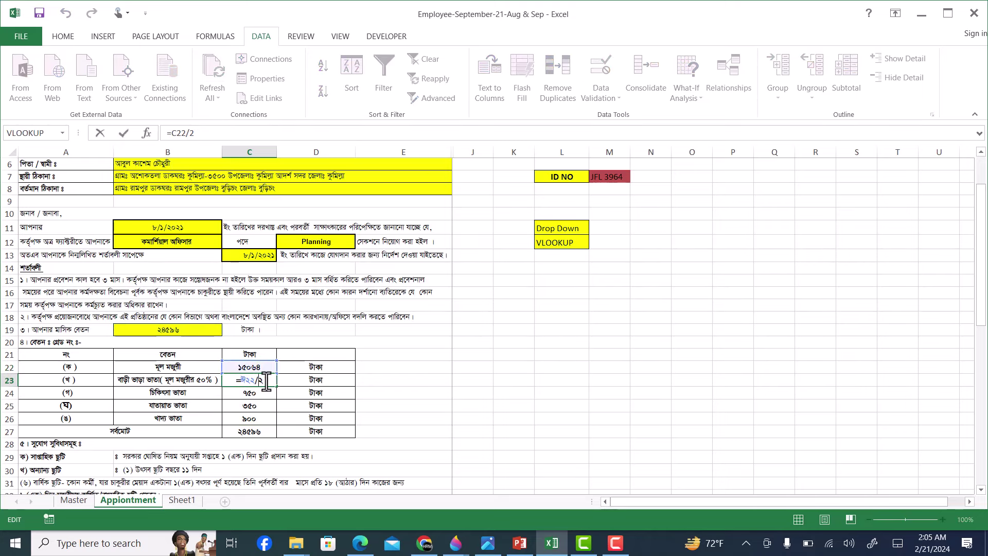
key(Return)
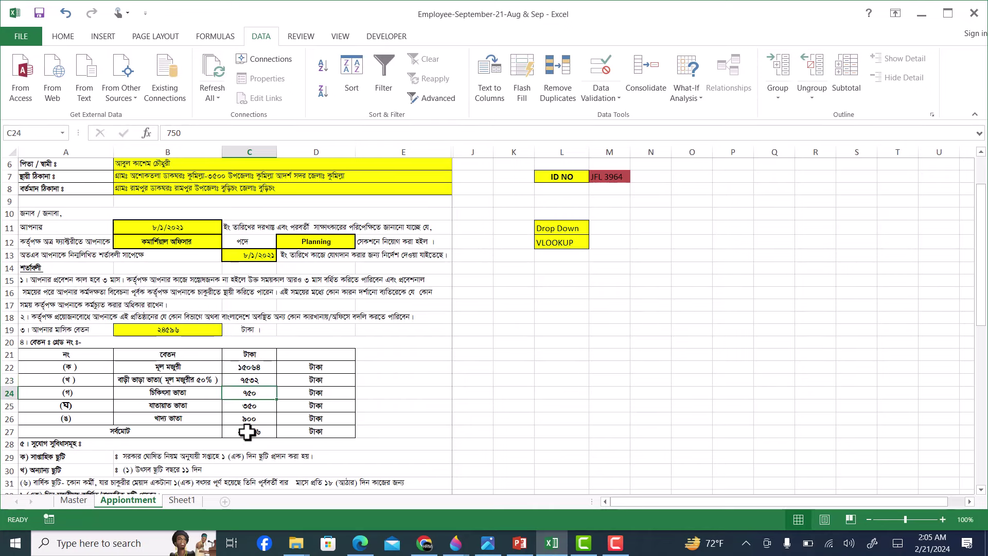
Set total C27 to =B19 and confirm C22:C26 sum to 24596
click(247, 432)
double_click(247, 433)
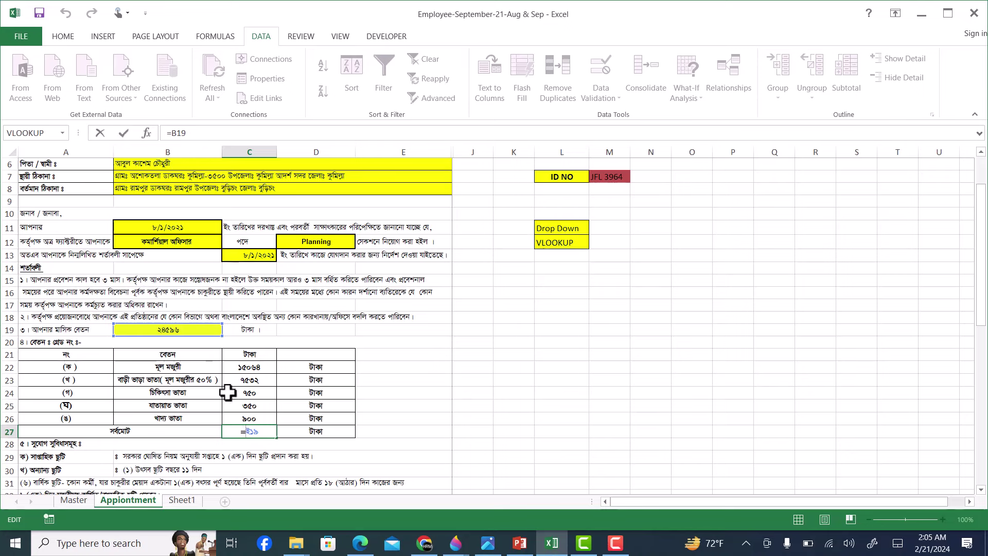
click(249, 366)
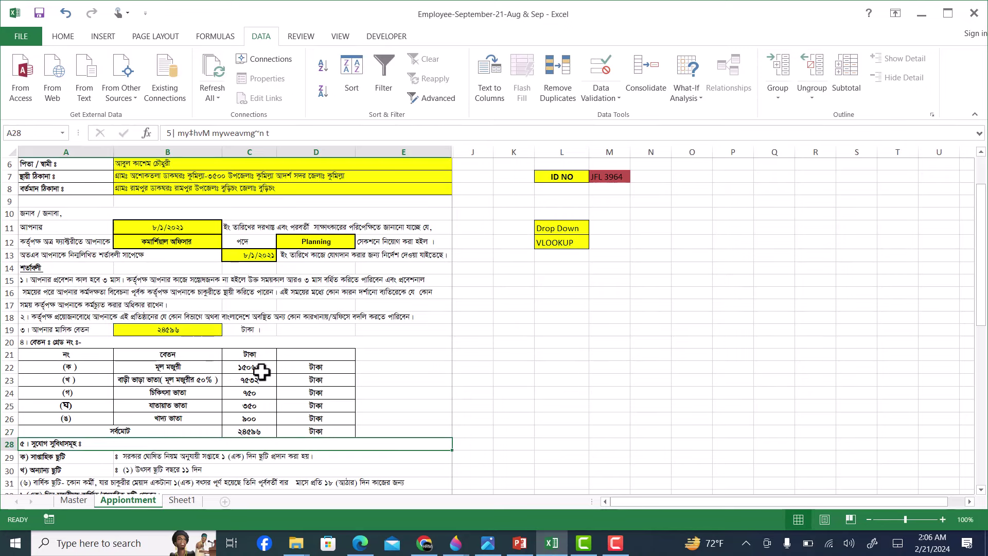
drag(259, 392, 257, 421)
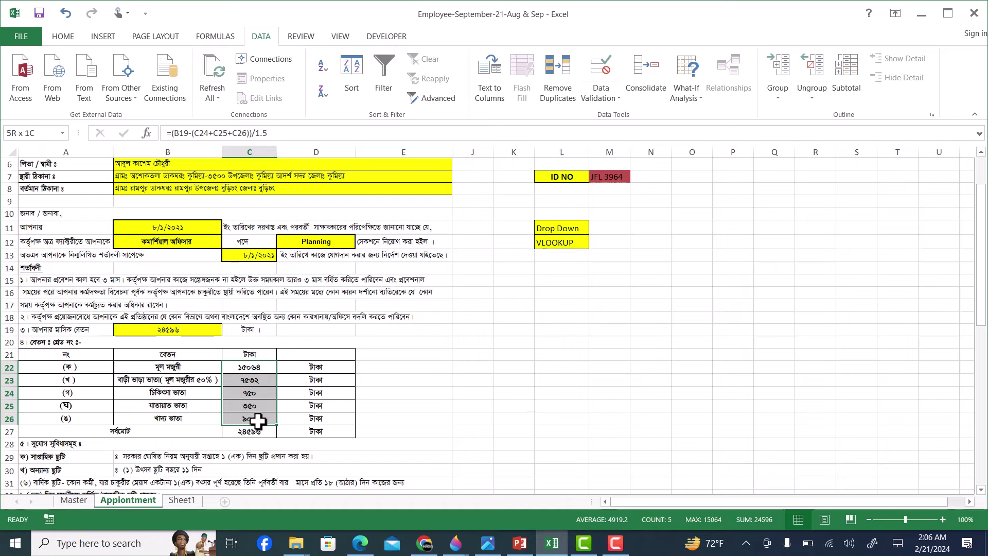
click(386, 392)
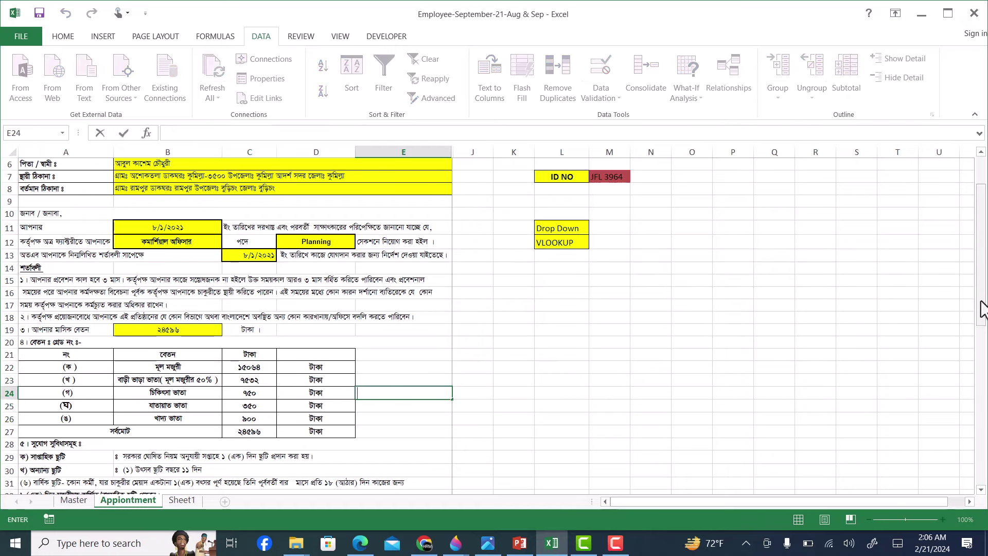
mouse_move(981, 309)
mouse_down()
mouse_move(981, 426)
mouse_move(932, 221)
mouse_up()
Choose ID JFL 3965 in M7 and preview the letter for printing
click(638, 269)
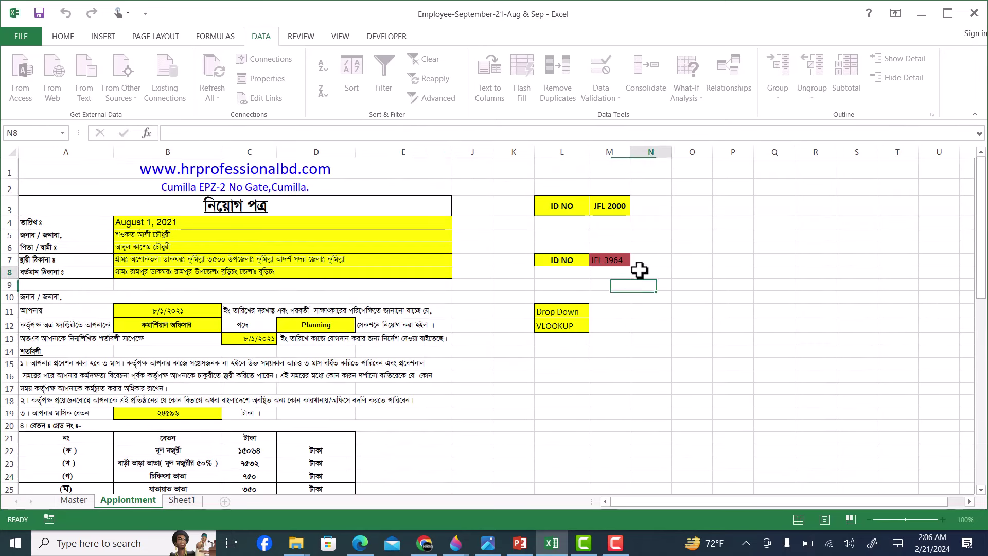
click(604, 260)
click(635, 260)
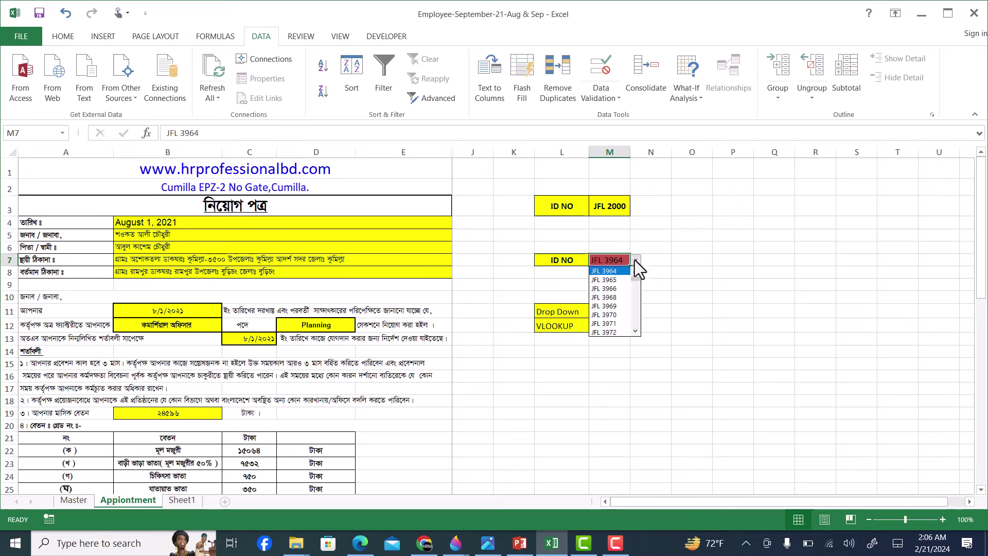
click(625, 280)
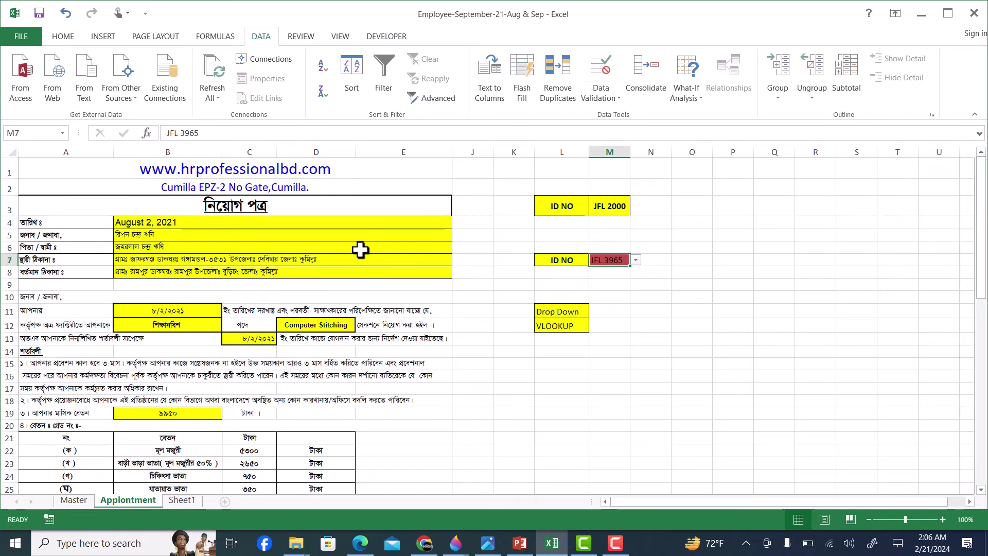
key(ctrl+p)
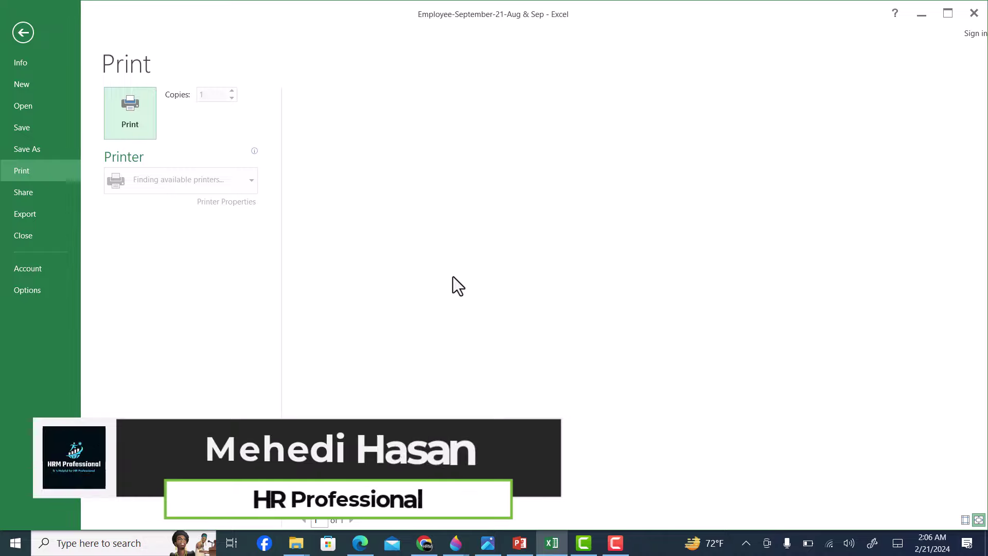
click(23, 33)
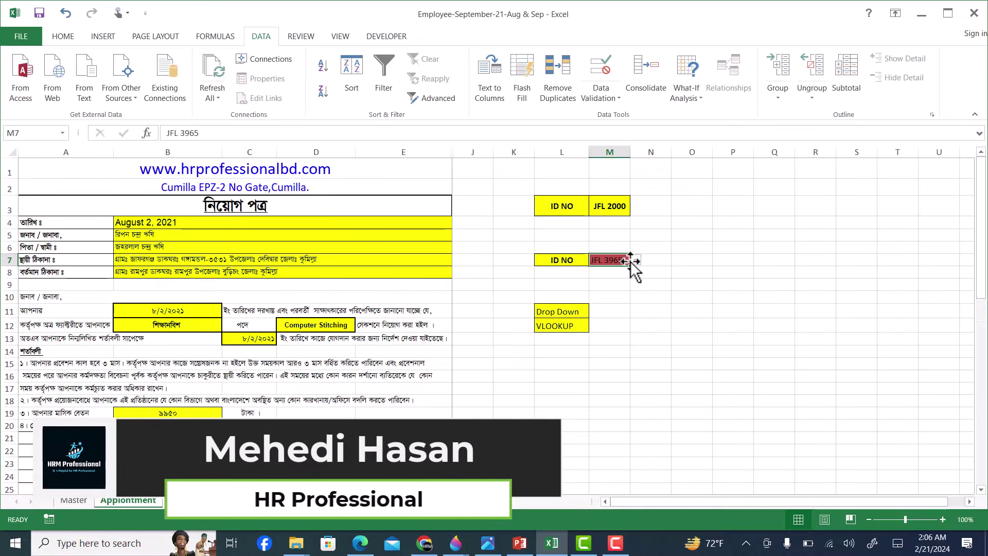
Switch M7 to ID JFL 2000 and check B19's salary lookup
click(636, 260)
mouse_move(634, 280)
mouse_down()
mouse_move(635, 301)
mouse_move(632, 278)
mouse_up()
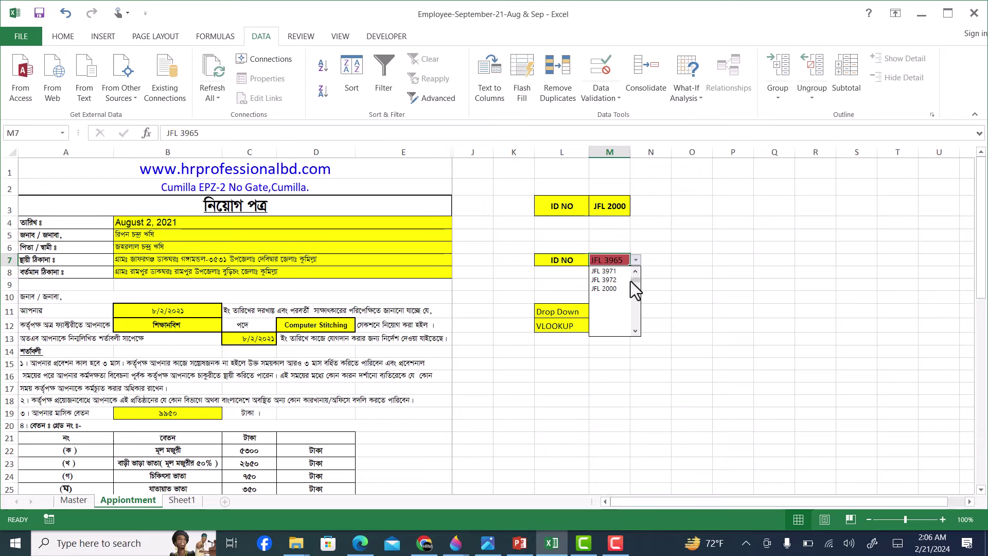
scroll(631, 281, down, 2)
click(609, 288)
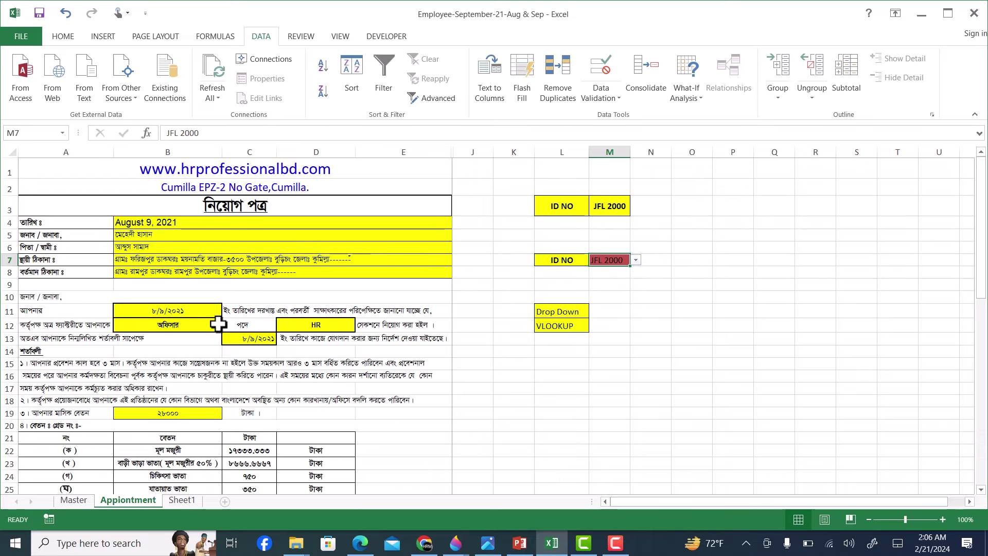
click(172, 412)
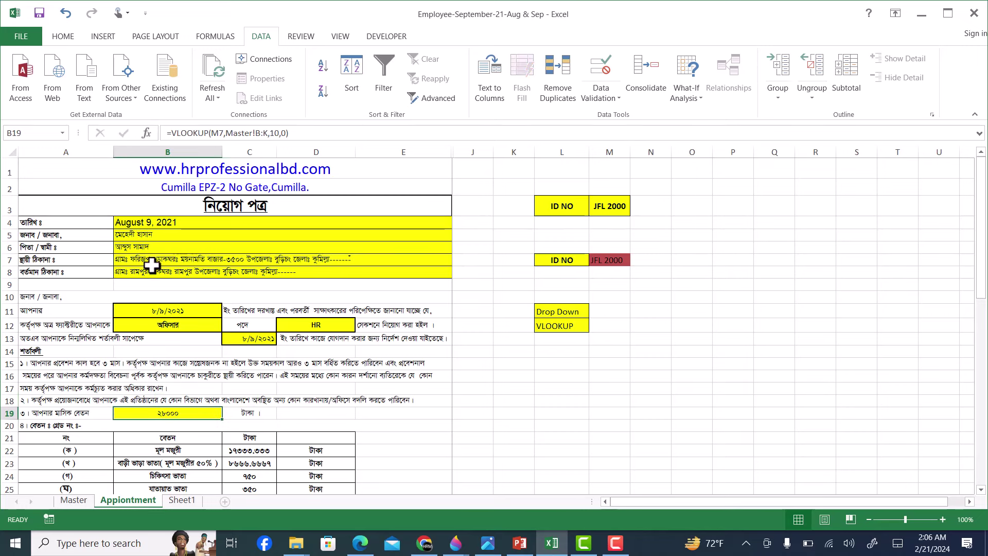
click(143, 246)
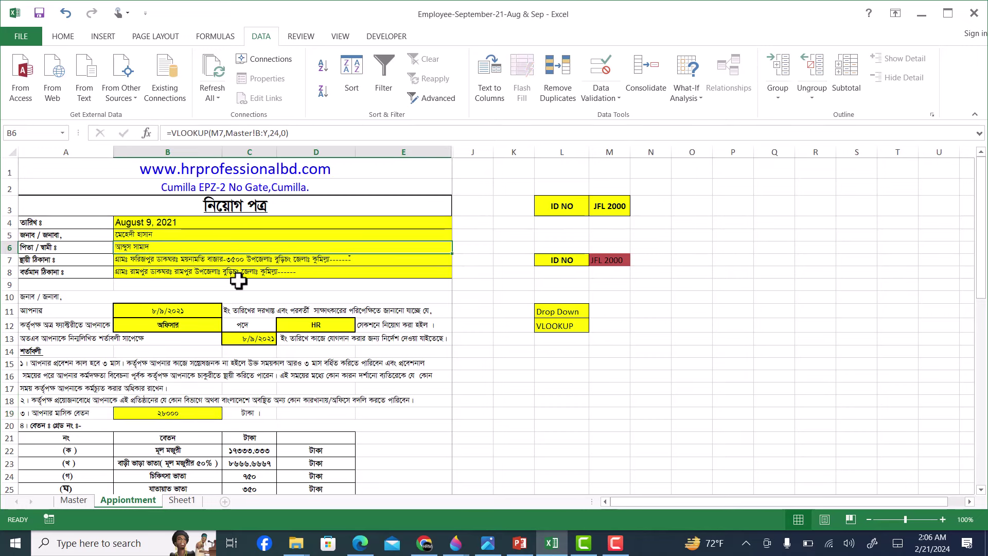
click(618, 259)
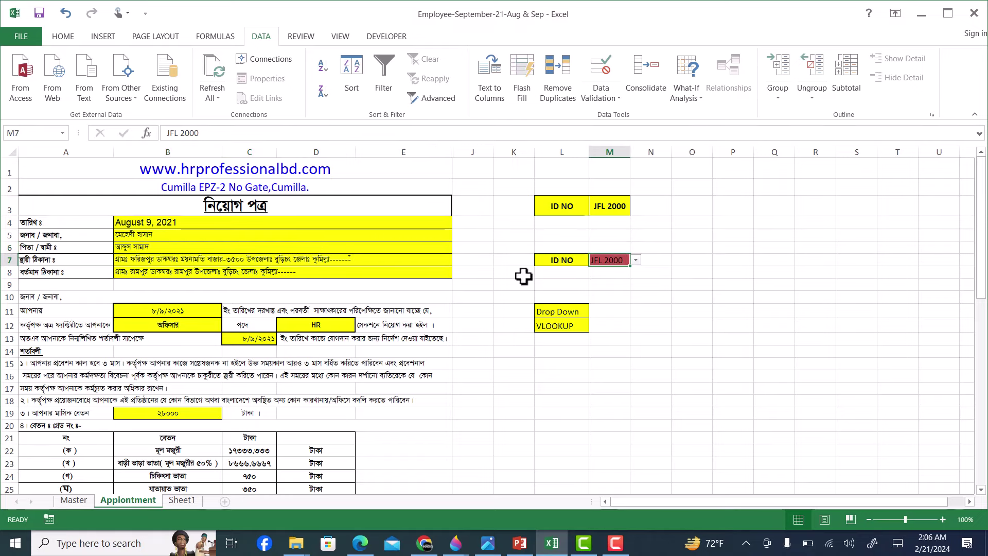
click(72, 499)
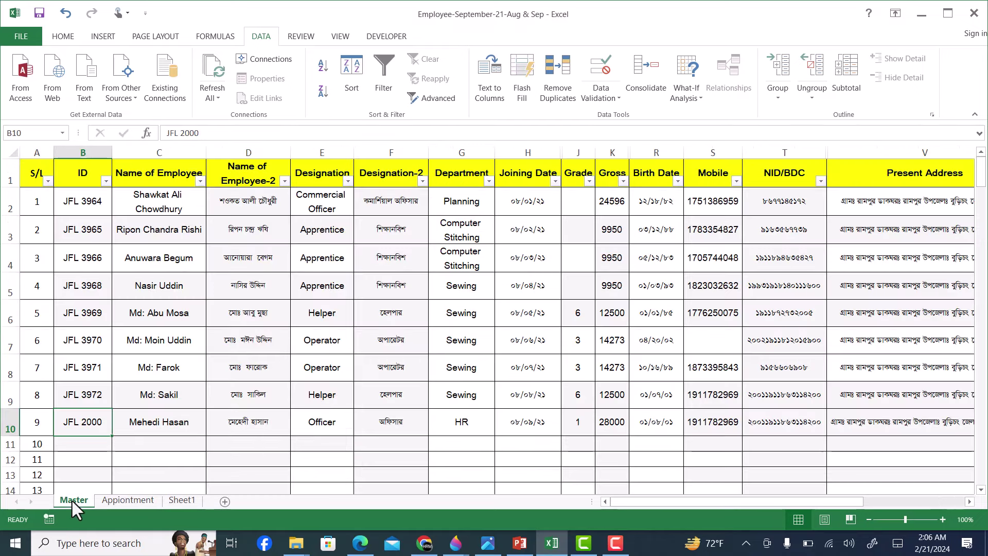
click(128, 502)
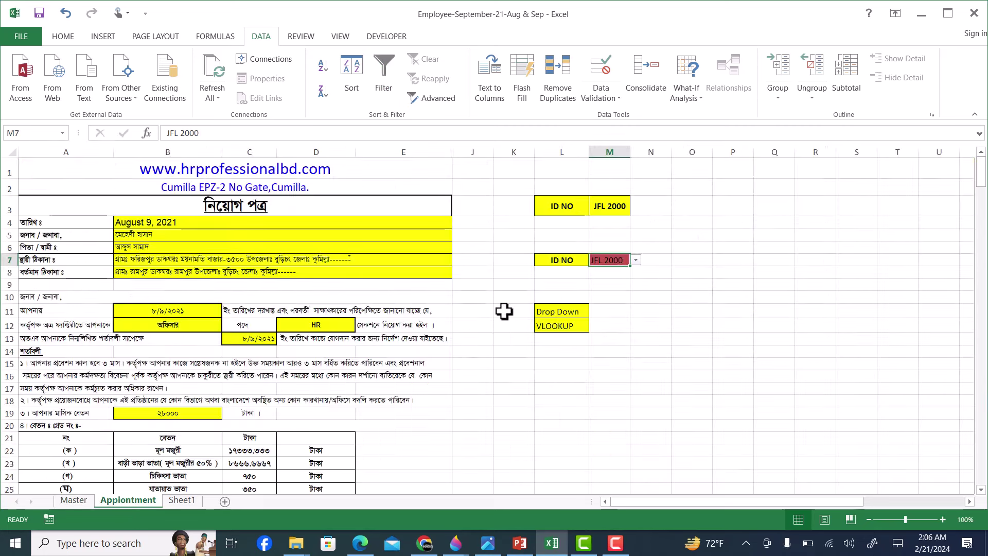
click(636, 260)
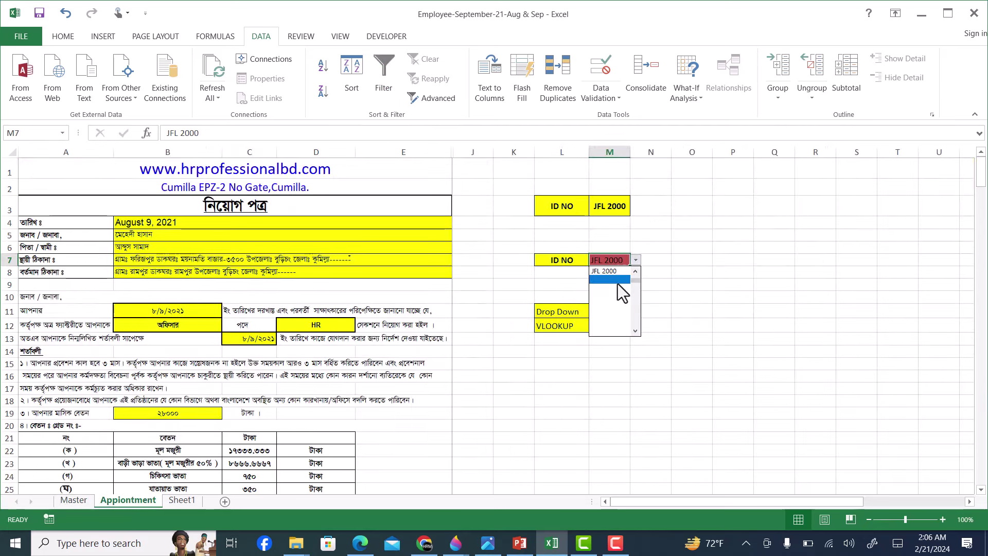
key(Escape)
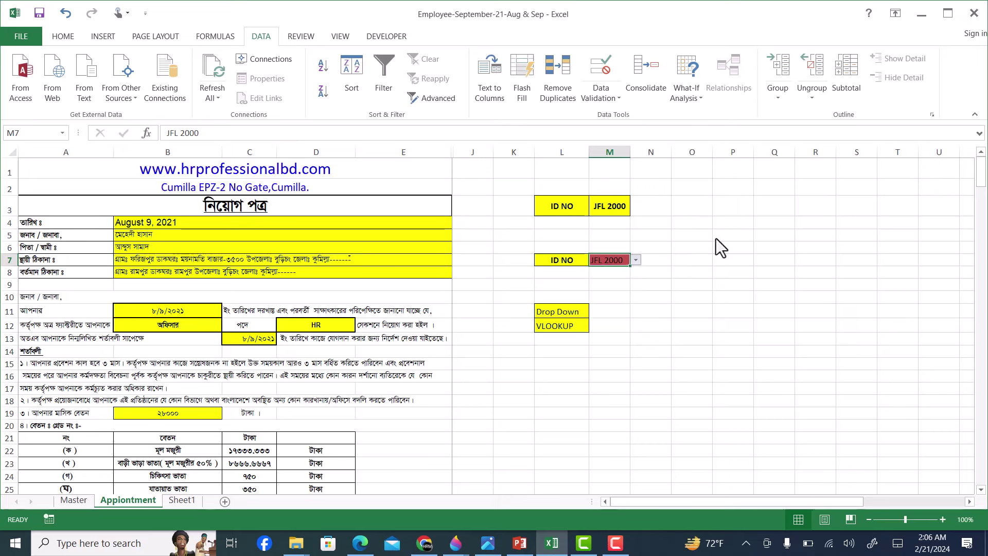